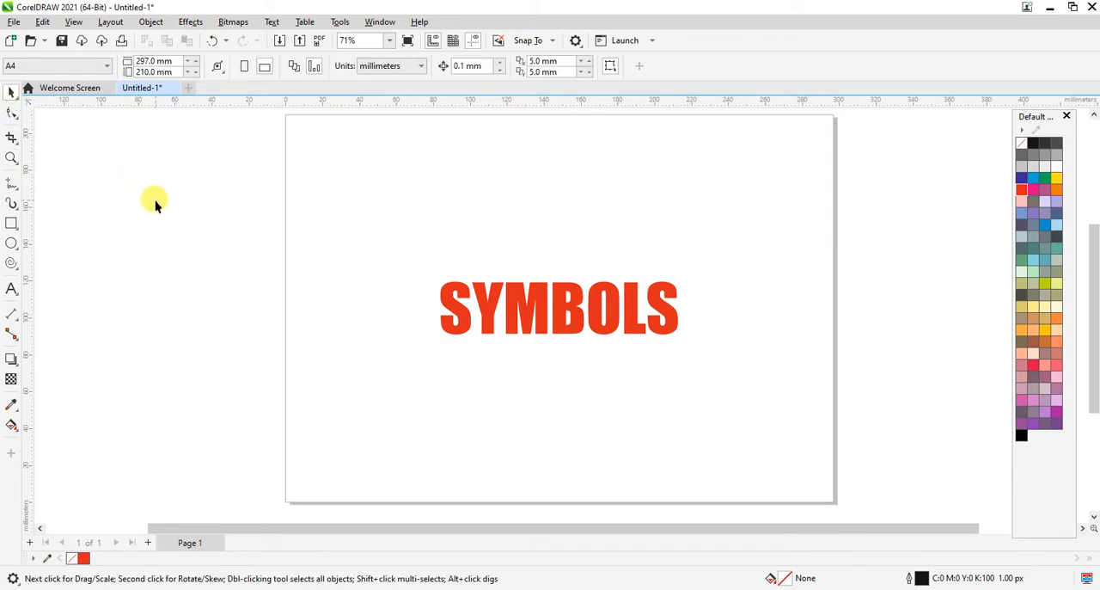
Step: Delete the red SYMBOLS text from the page and shift the floating color palette slightly toward the drawing
{"action": "left_click_drag", "start_coordinate": [112, 238], "coordinate": [883, 397]}
{"action": "key", "text": "Delete"}
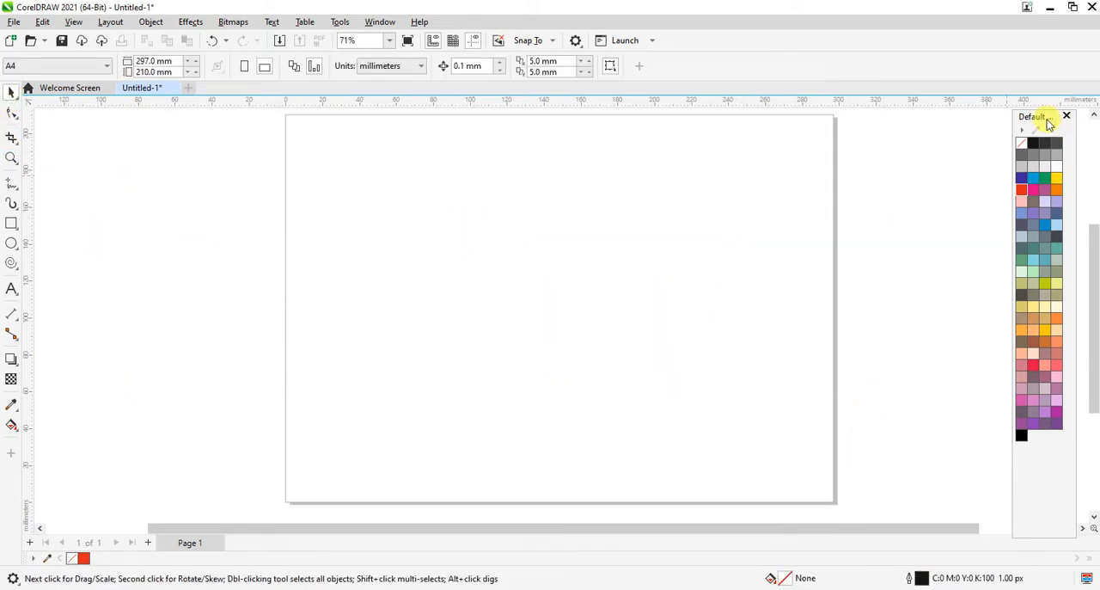
{"action": "left_click_drag", "start_coordinate": [1042, 116], "coordinate": [997, 115]}
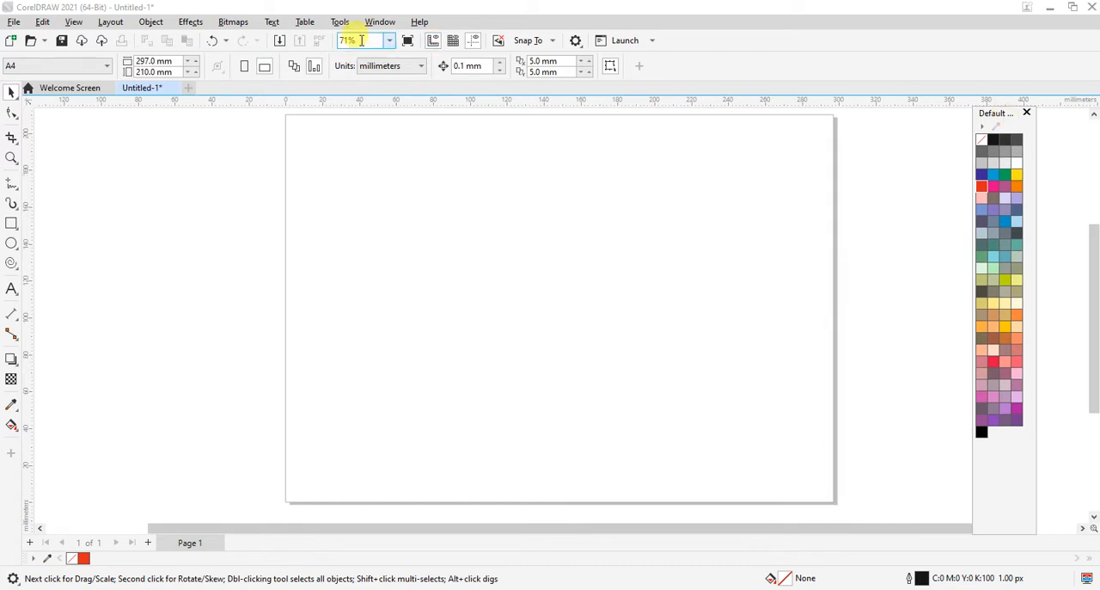
Step: Show the Symbols docker
{"action": "left_click", "coordinate": [378, 24]}
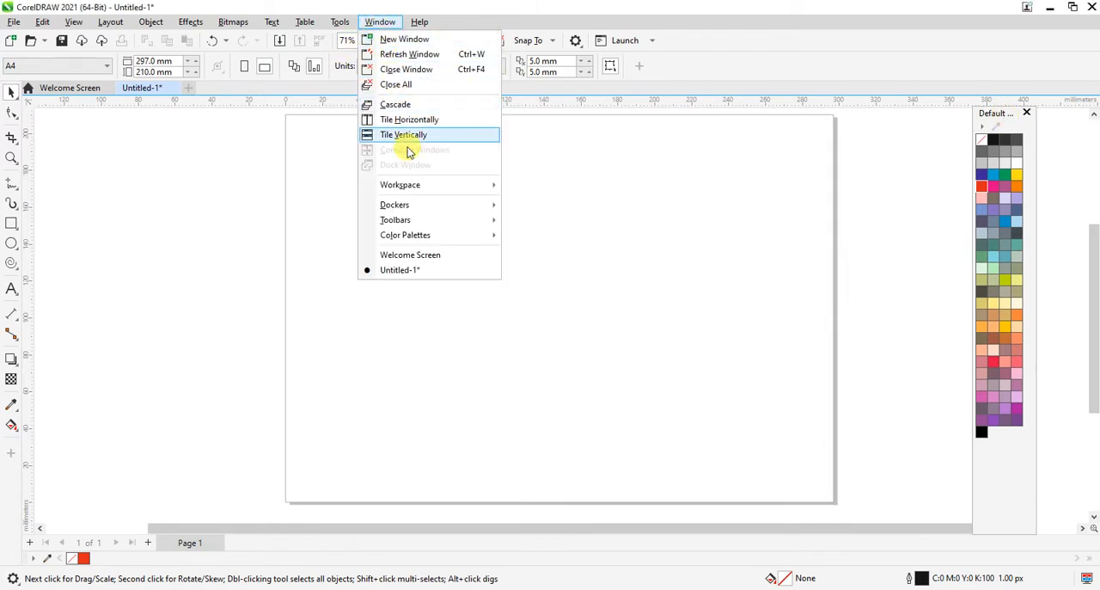
{"action": "mouse_move", "coordinate": [409, 208]}
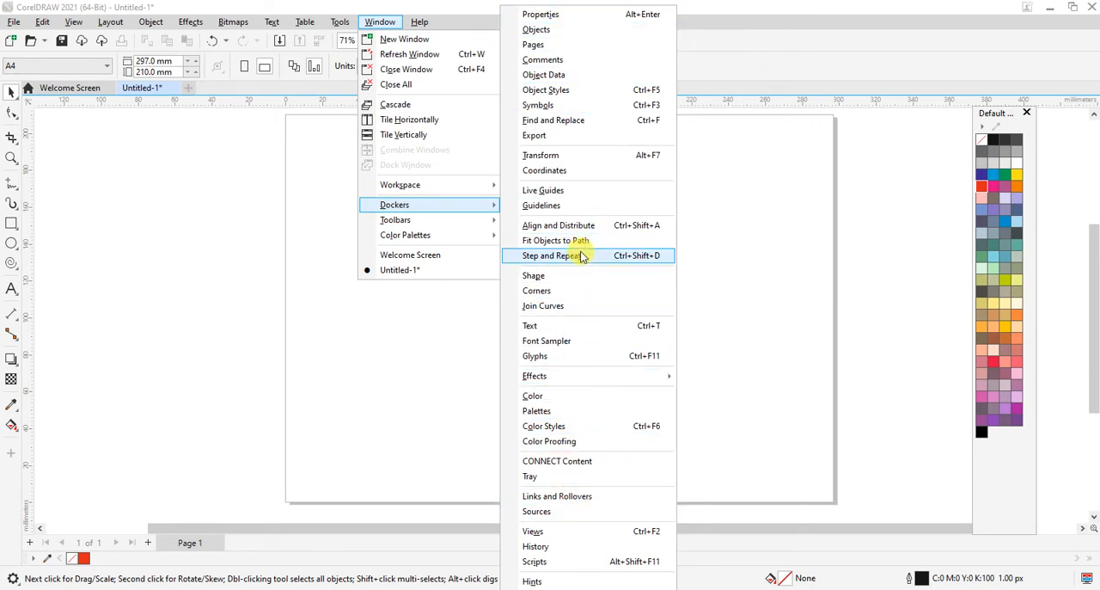
{"action": "left_click", "coordinate": [611, 106]}
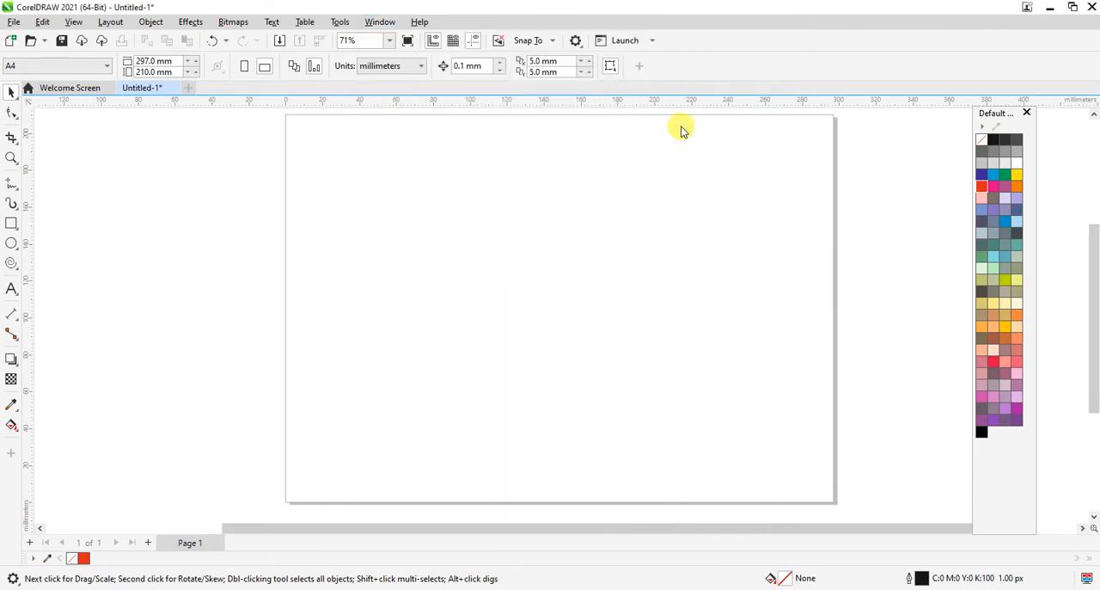
Step: Place the floating color palette beside the page and resize it to a compact block with six swatches per row
{"action": "left_click_drag", "start_coordinate": [1001, 123], "coordinate": [821, 134]}
{"action": "mouse_move", "coordinate": [827, 538]}
{"action": "left_mouse_down"}
{"action": "mouse_move", "coordinate": [827, 459]}
{"action": "mouse_move", "coordinate": [828, 523]}
{"action": "left_mouse_up"}
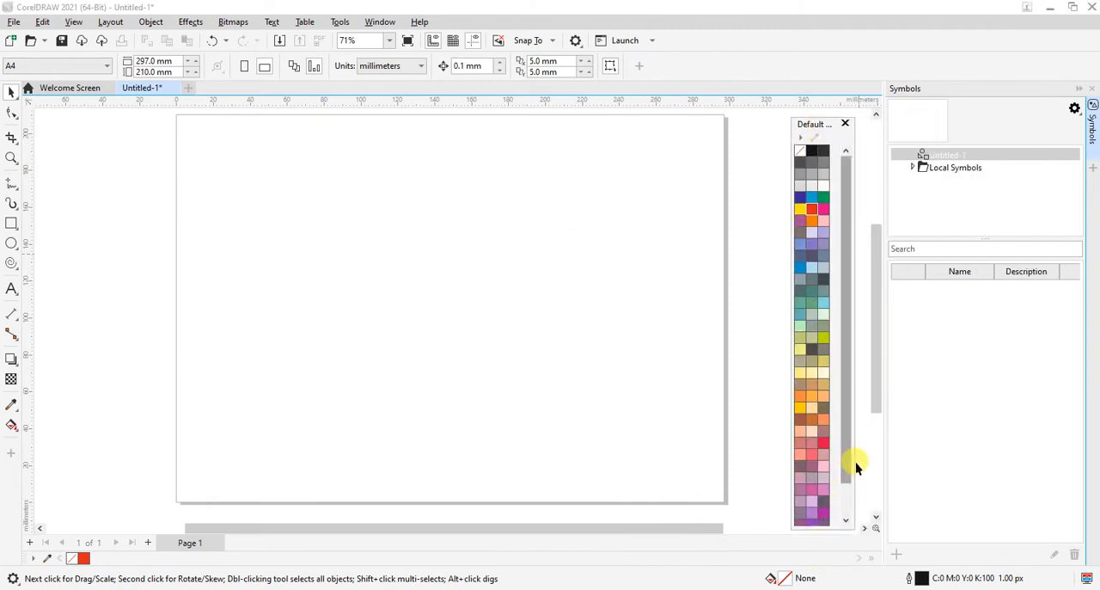
{"action": "left_click_drag", "start_coordinate": [852, 453], "coordinate": [870, 450]}
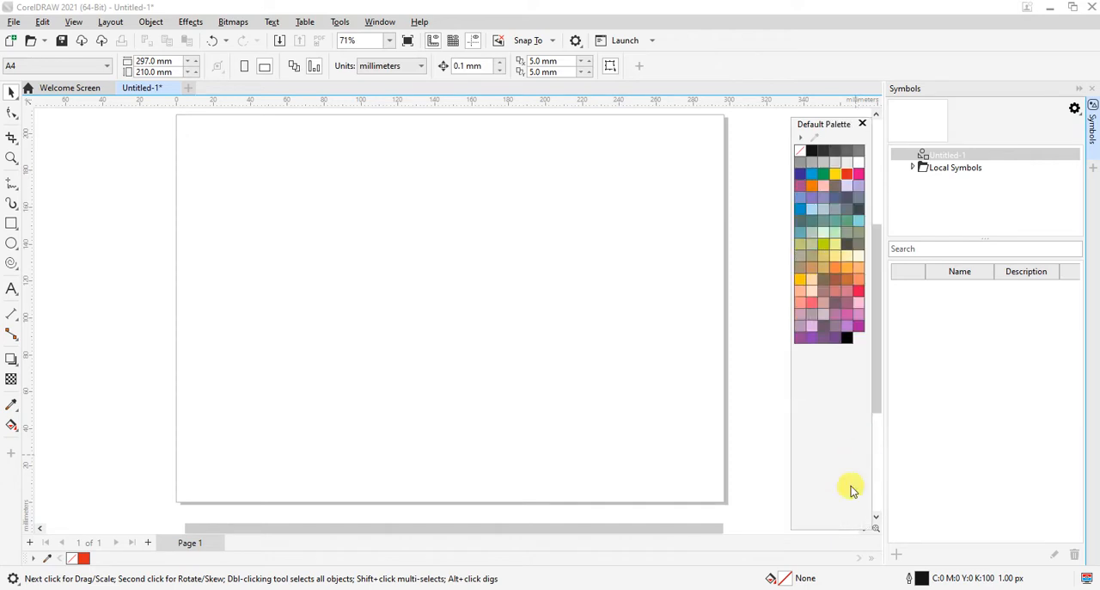
{"action": "left_click_drag", "start_coordinate": [830, 532], "coordinate": [840, 352]}
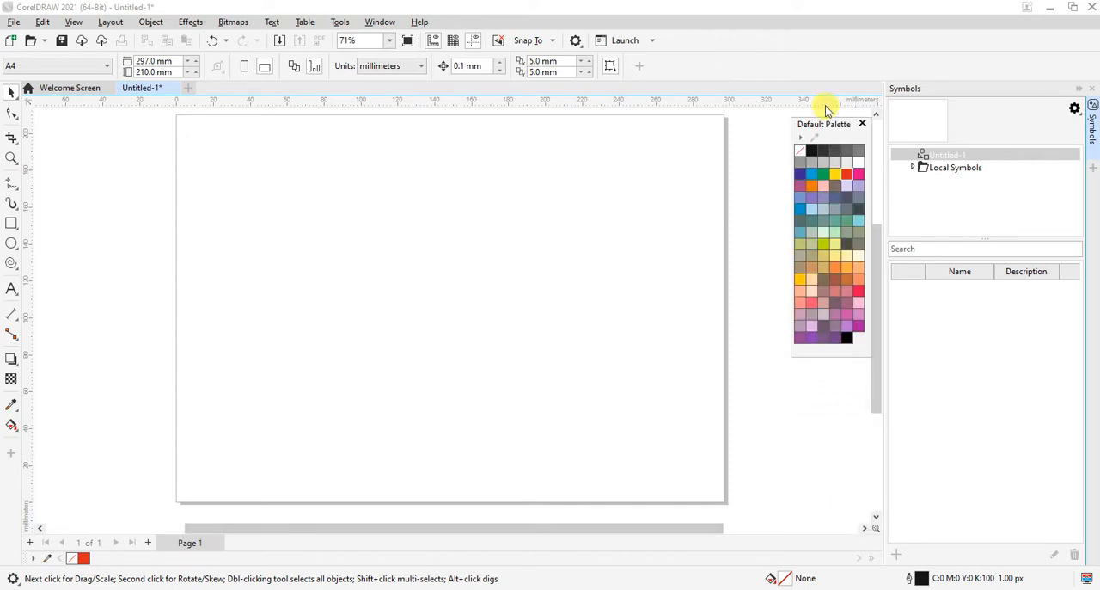
{"action": "left_click_drag", "start_coordinate": [818, 125], "coordinate": [808, 130]}
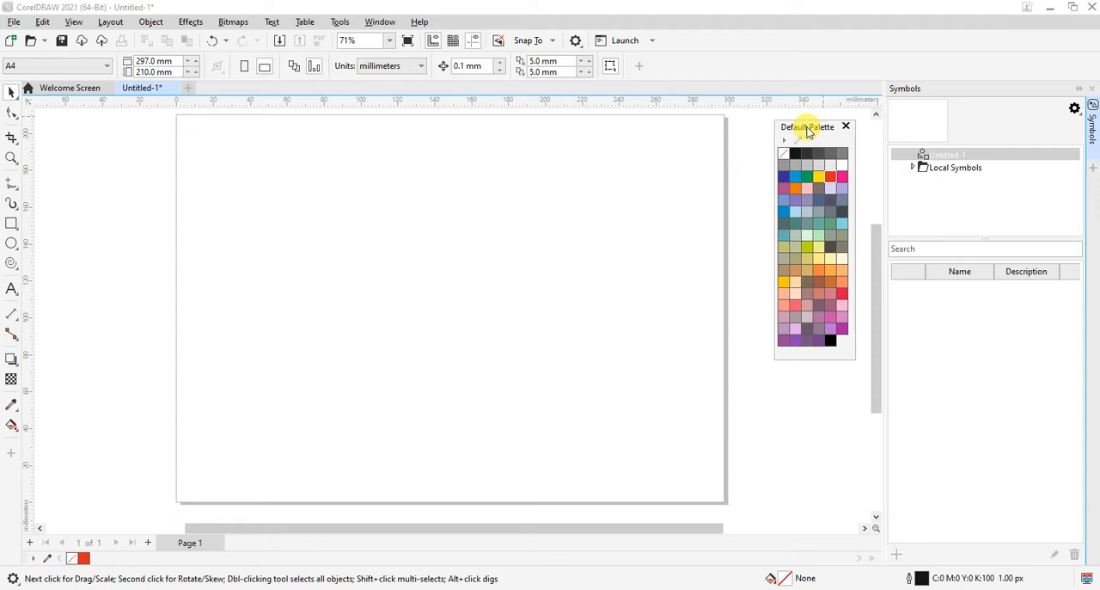
Step: Draw a circle about 59 mm in diameter near the middle of the page
{"action": "left_click", "coordinate": [10, 92]}
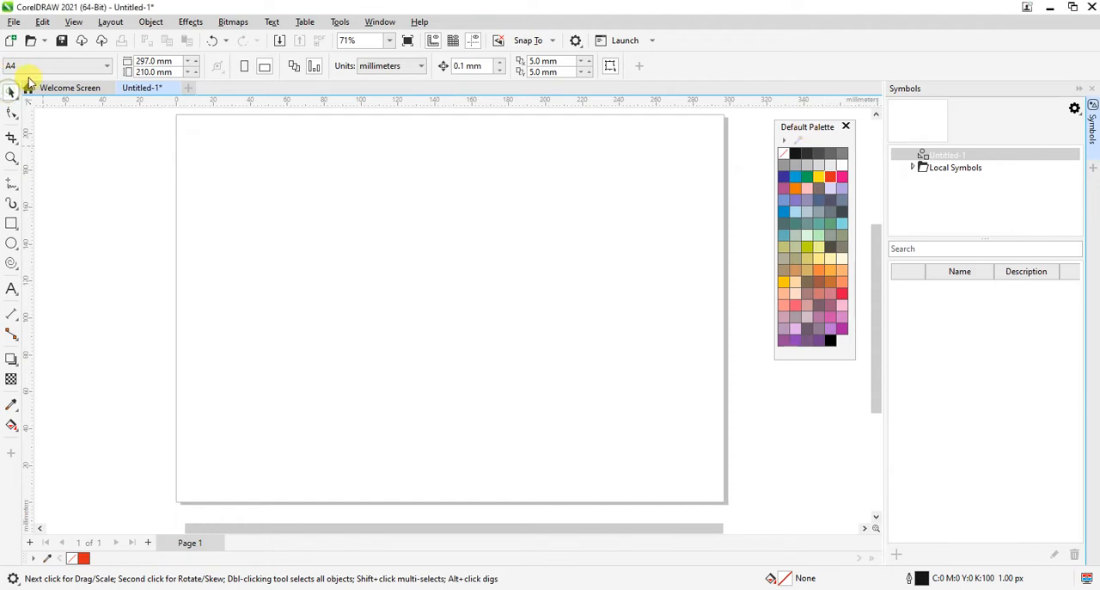
{"action": "left_click", "coordinate": [11, 243]}
{"action": "left_click_drag", "start_coordinate": [385, 211], "coordinate": [497, 321]}
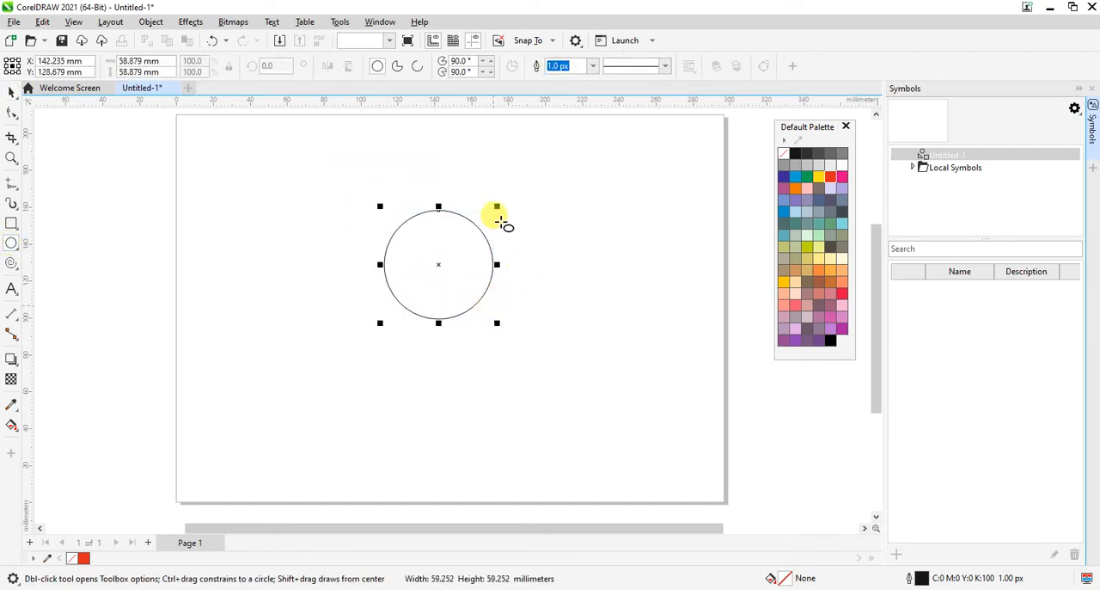
{"action": "key", "text": "ctrl+space"}
{"action": "left_click", "coordinate": [571, 235]}
Step: Fill the circle with red and remove its outline
{"action": "left_click_drag", "start_coordinate": [327, 180], "coordinate": [569, 348]}
{"action": "left_click", "coordinate": [830, 177]}
{"action": "left_click", "coordinate": [586, 351]}
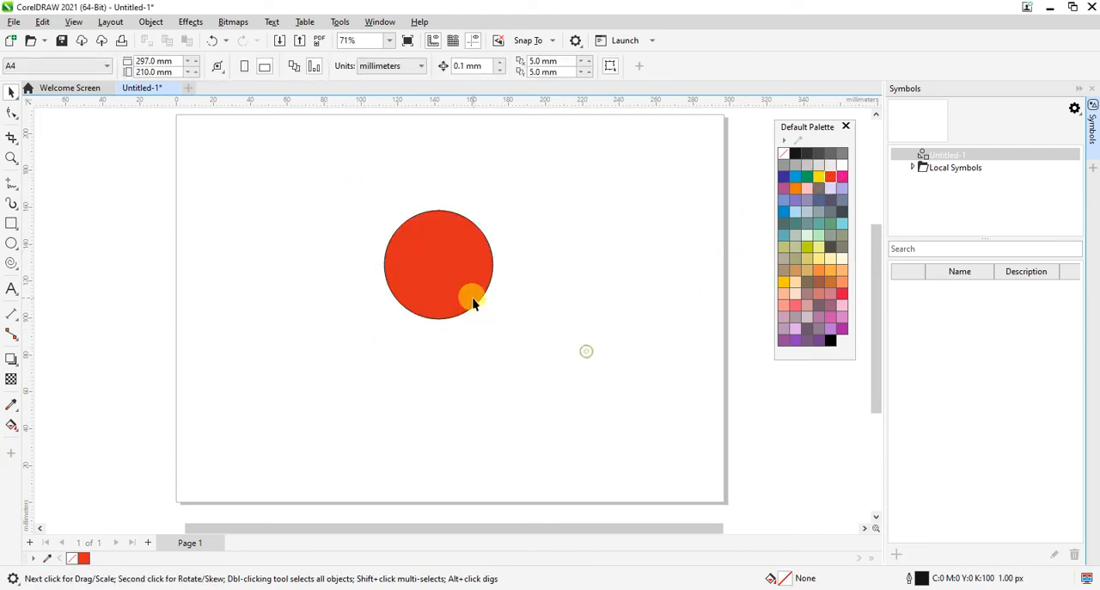
{"action": "left_click", "coordinate": [473, 302]}
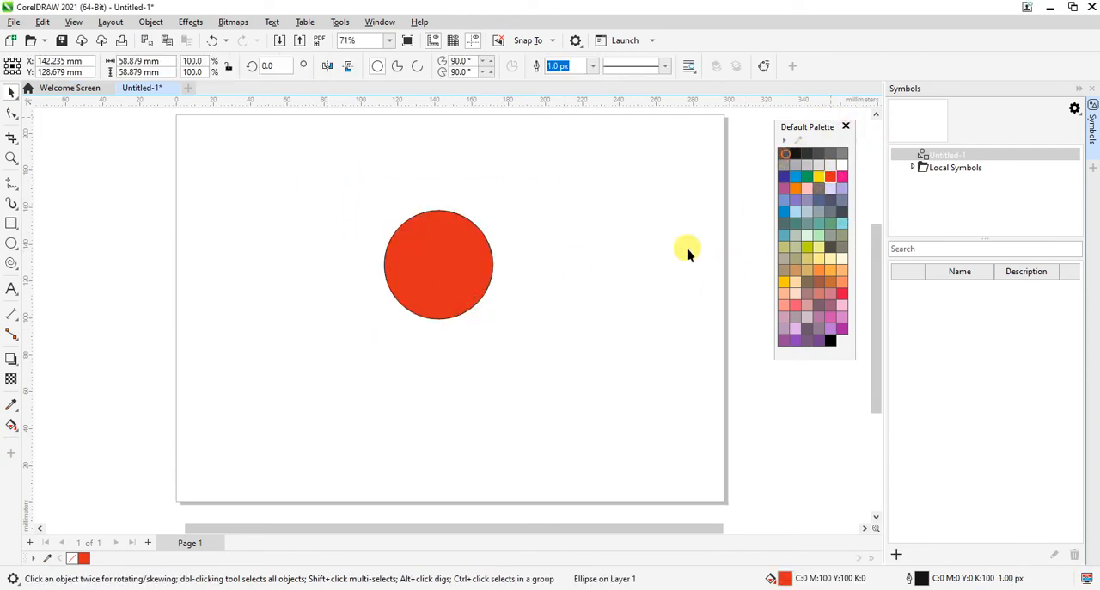
{"action": "left_click", "coordinate": [628, 358]}
{"action": "left_click", "coordinate": [457, 273]}
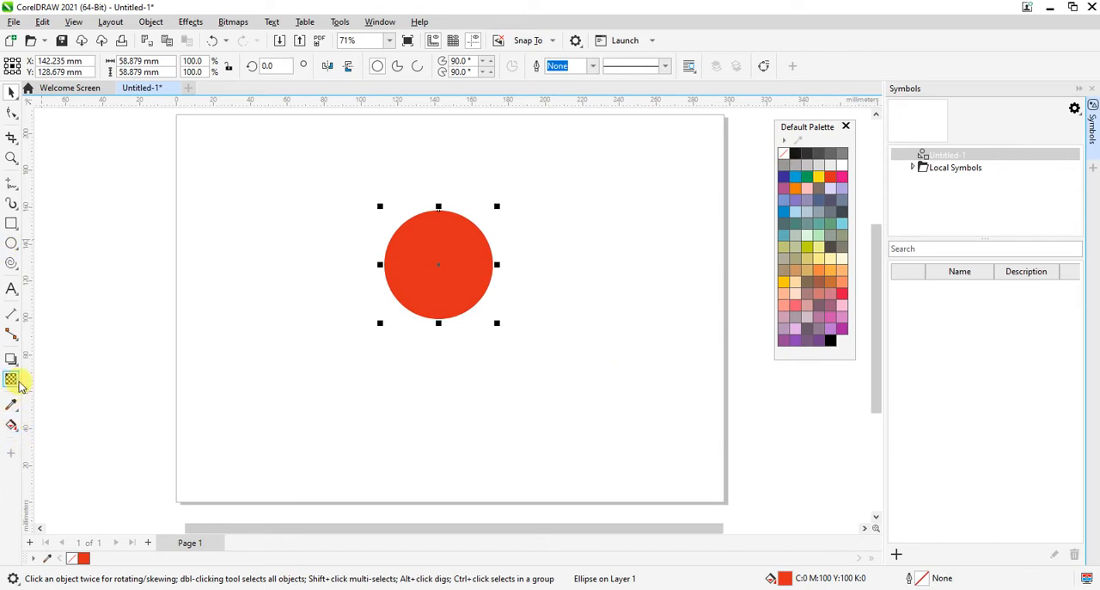
Step: Draw a cross about 39 mm wide beside the red circle using the plus-shaped basic shape from the Common Shapes tool
{"action": "left_click", "coordinate": [14, 271]}
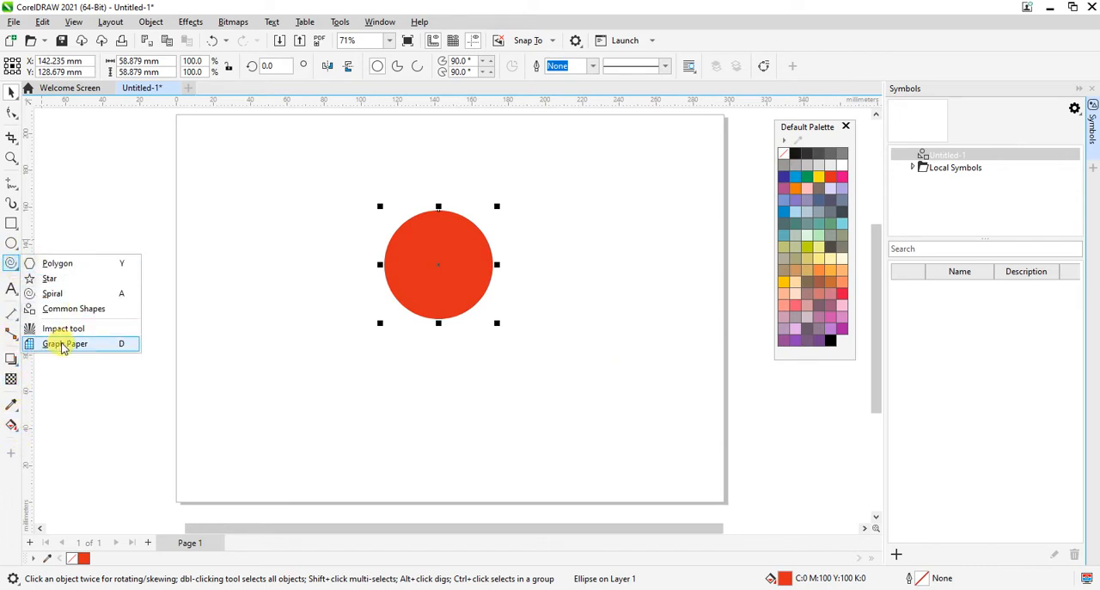
{"action": "left_click", "coordinate": [80, 309]}
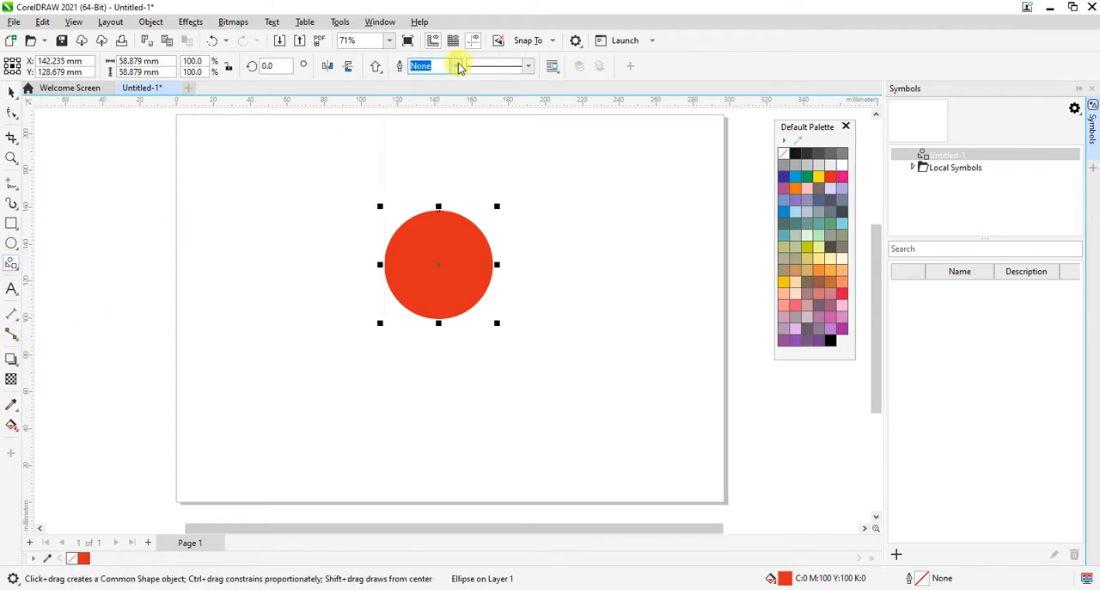
{"action": "left_click", "coordinate": [376, 69]}
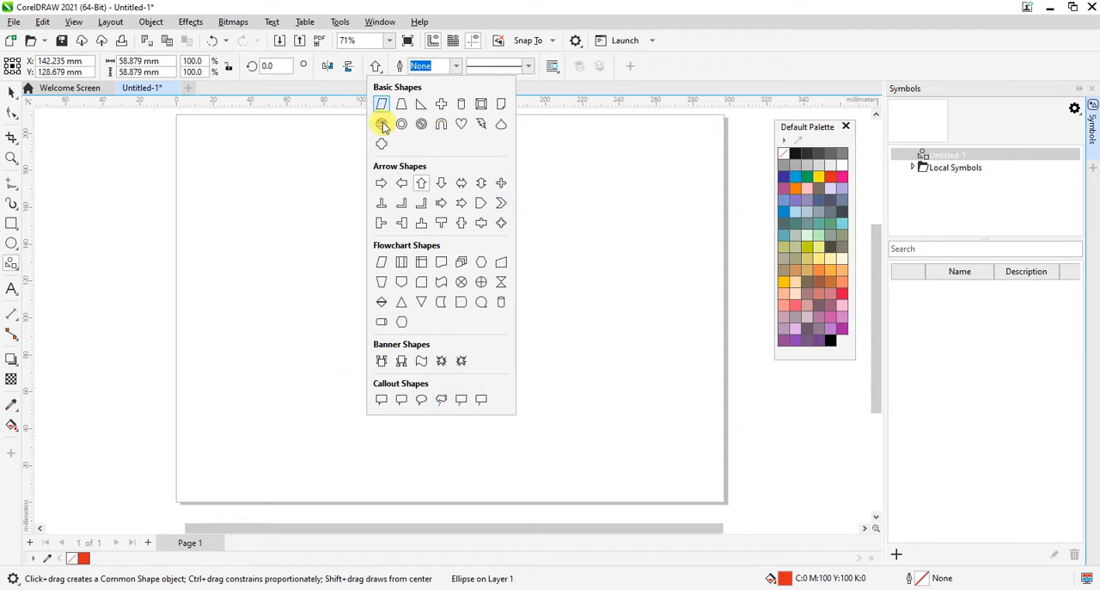
{"action": "left_click", "coordinate": [444, 104]}
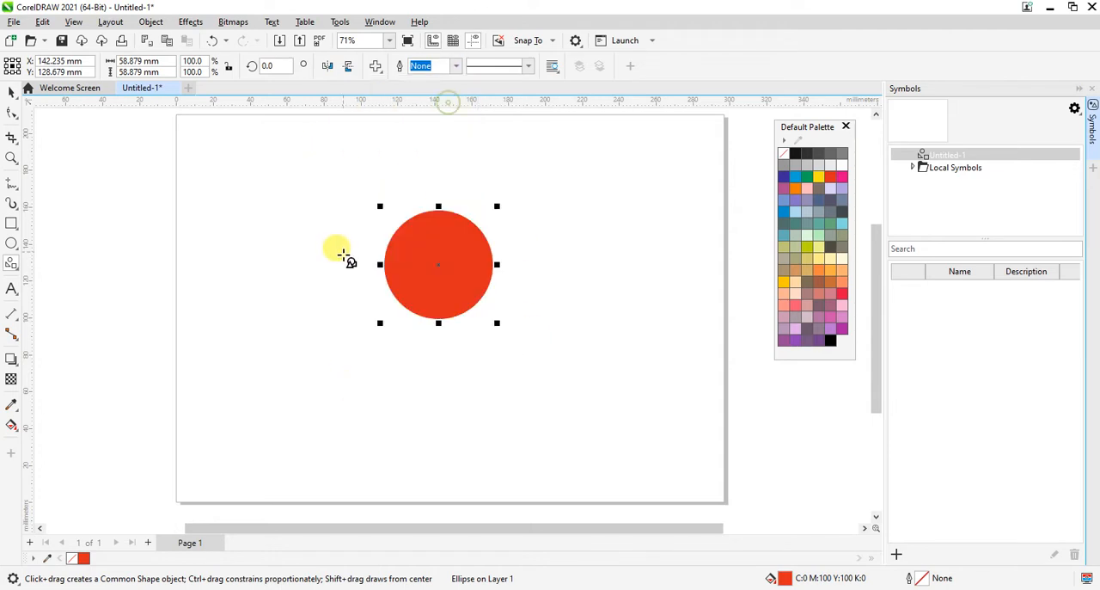
{"action": "left_click_drag", "start_coordinate": [297, 238], "coordinate": [371, 312]}
Step: Center the cross horizontally and vertically on the red circle
{"action": "key", "text": "ctrl+space"}
{"action": "left_click", "coordinate": [457, 281], "text": "shift"}
{"action": "key", "text": "c"}
{"action": "key", "text": "e"}
{"action": "left_click", "coordinate": [572, 336]}
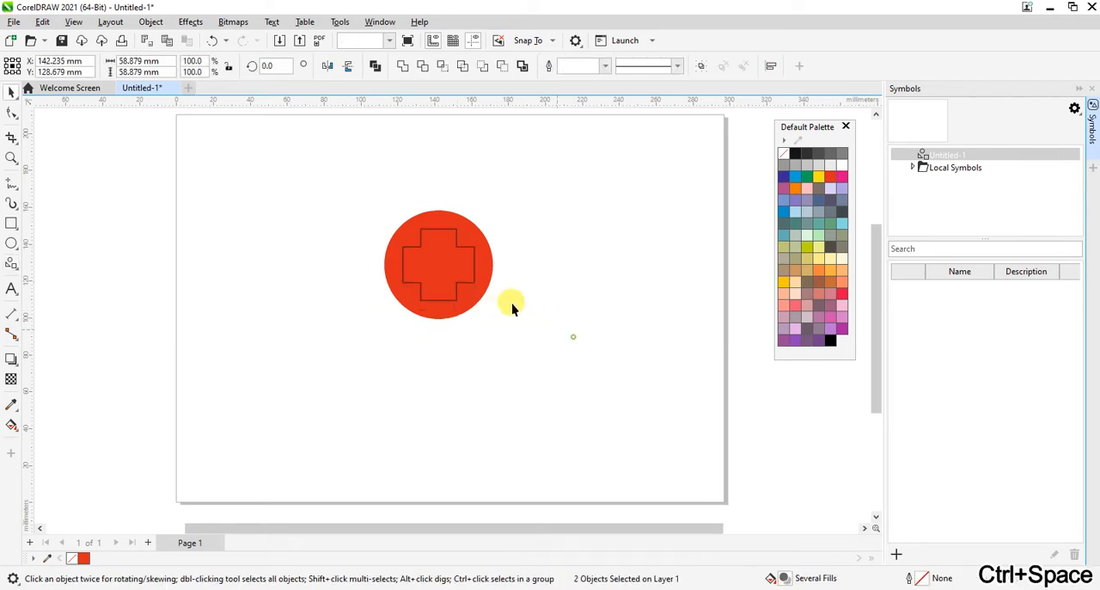
Step: Fill the cross with white and remove its outline
{"action": "left_click", "coordinate": [459, 287]}
{"action": "left_click", "coordinate": [442, 281]}
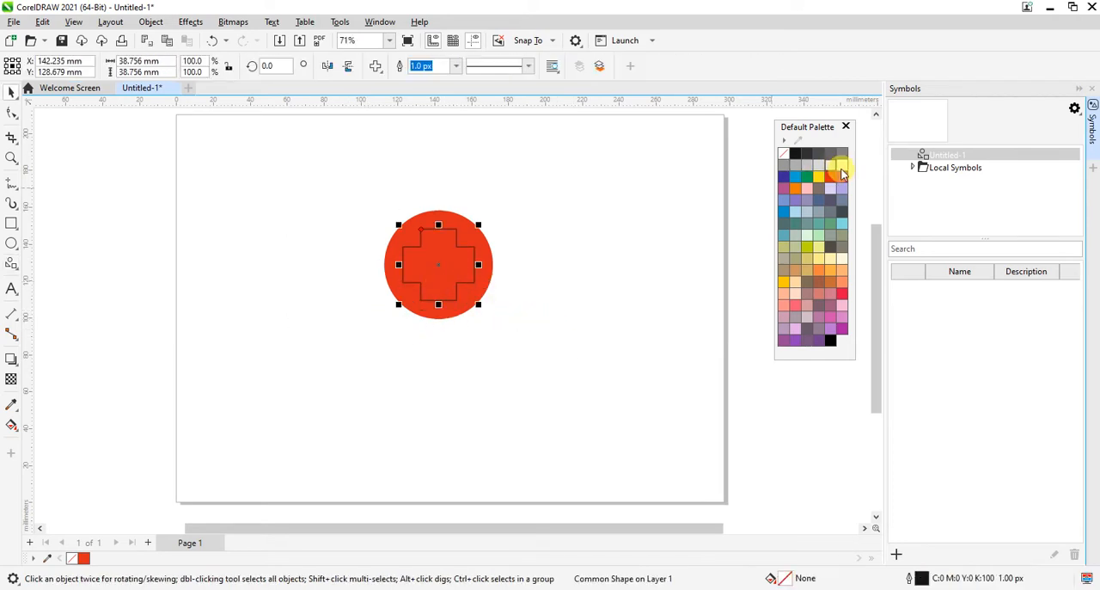
{"action": "left_click", "coordinate": [840, 164]}
{"action": "left_click", "coordinate": [544, 326]}
{"action": "left_click", "coordinate": [404, 262]}
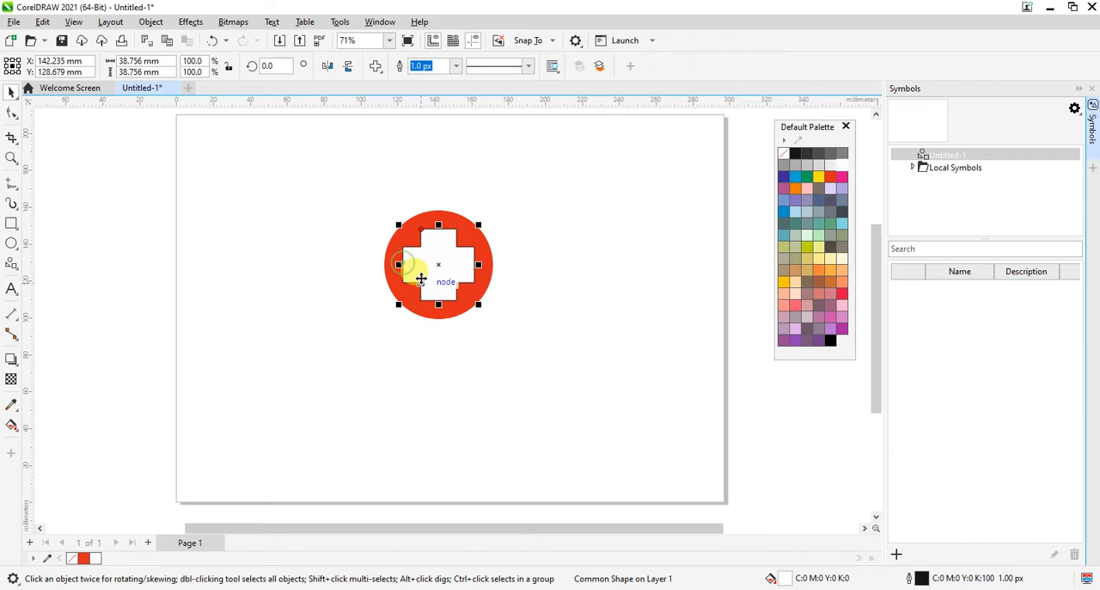
{"action": "right_click", "coordinate": [783, 154]}
Step: Scale the white cross down about its center so more of the red circle surrounds it
{"action": "left_click", "coordinate": [567, 341]}
{"action": "left_click", "coordinate": [451, 287]}
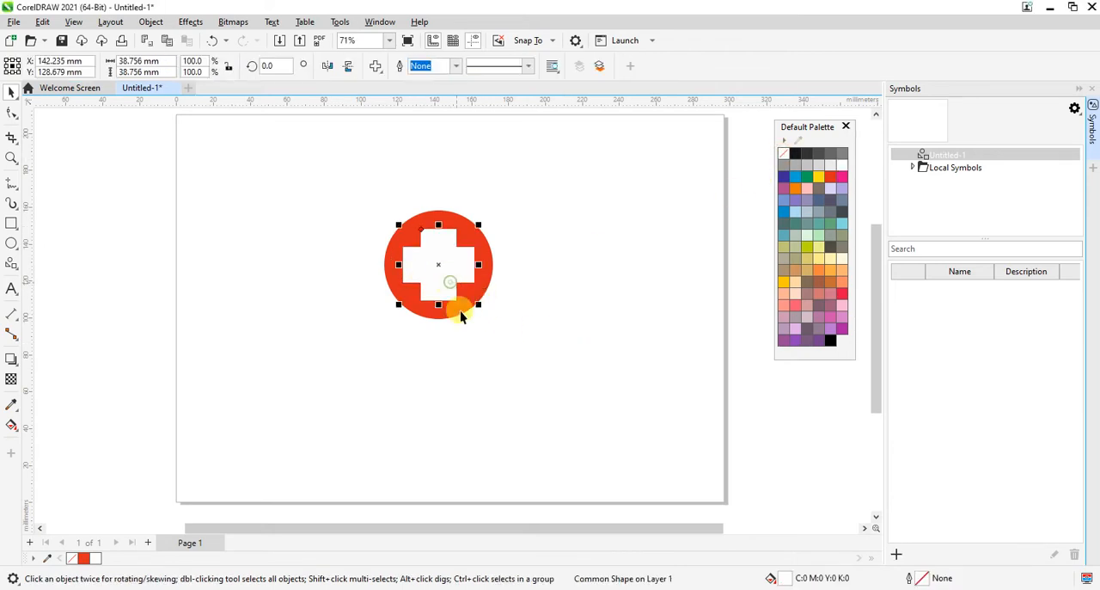
{"action": "mouse_move", "coordinate": [477, 305]}
{"action": "left_mouse_down"}
{"action": "mouse_move", "coordinate": [489, 311]}
{"action": "mouse_move", "coordinate": [467, 301]}
{"action": "mouse_move", "coordinate": [482, 315]}
{"action": "left_mouse_up"}
Step: Examine the finished circle-and-cross artwork up close and at full page, checking that both objects can be selected together
{"action": "left_click_drag", "start_coordinate": [315, 162], "coordinate": [617, 363]}
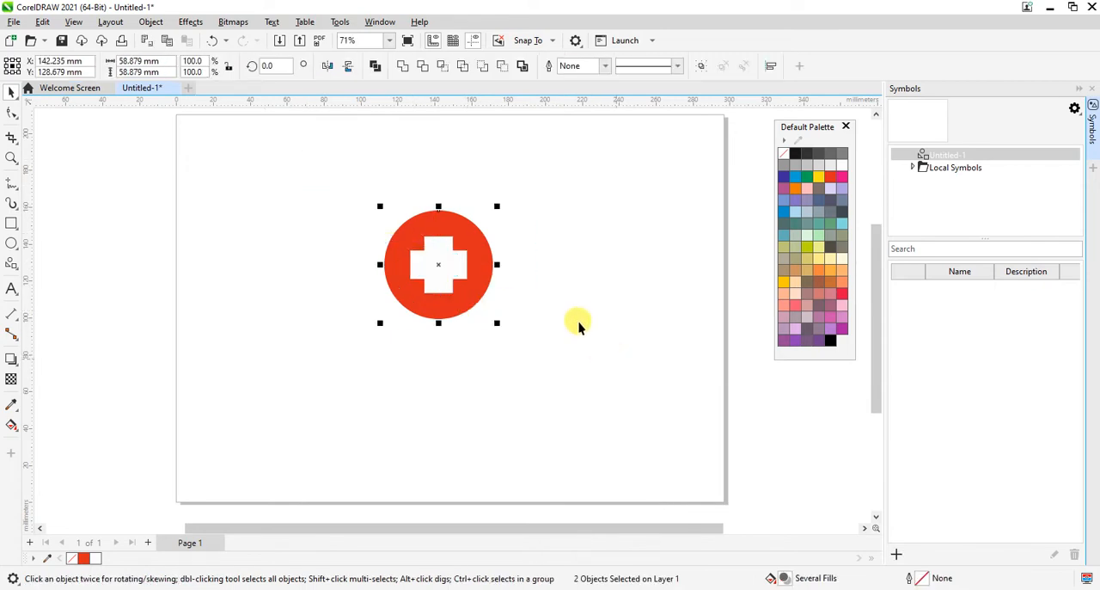
{"action": "key", "text": "z"}
{"action": "left_click_drag", "start_coordinate": [319, 178], "coordinate": [729, 401]}
{"action": "key", "text": "space"}
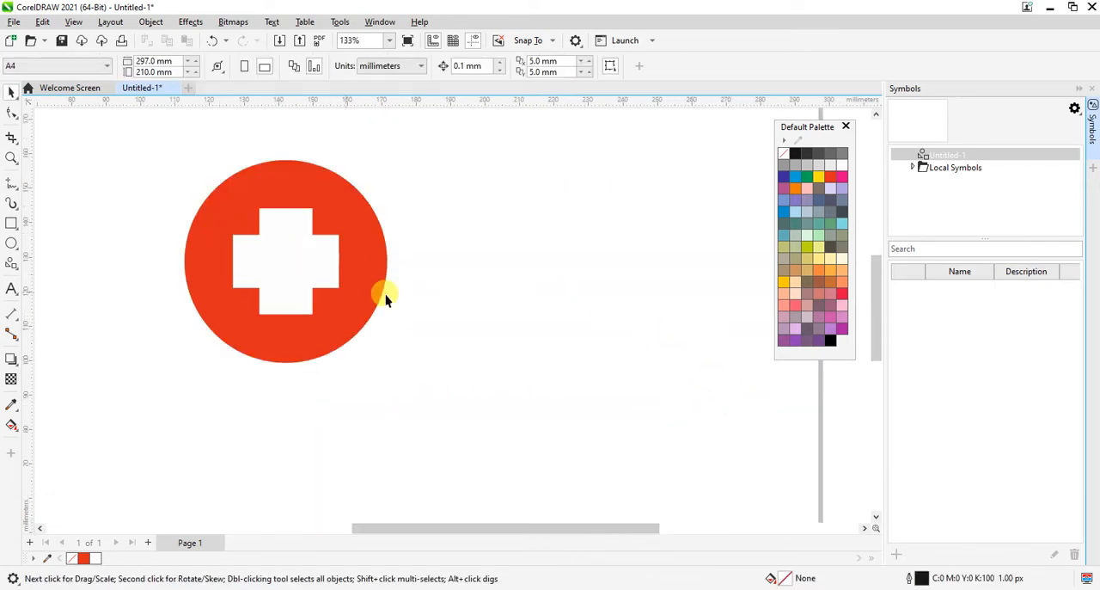
{"action": "key", "text": "z"}
{"action": "right_click", "coordinate": [489, 301]}
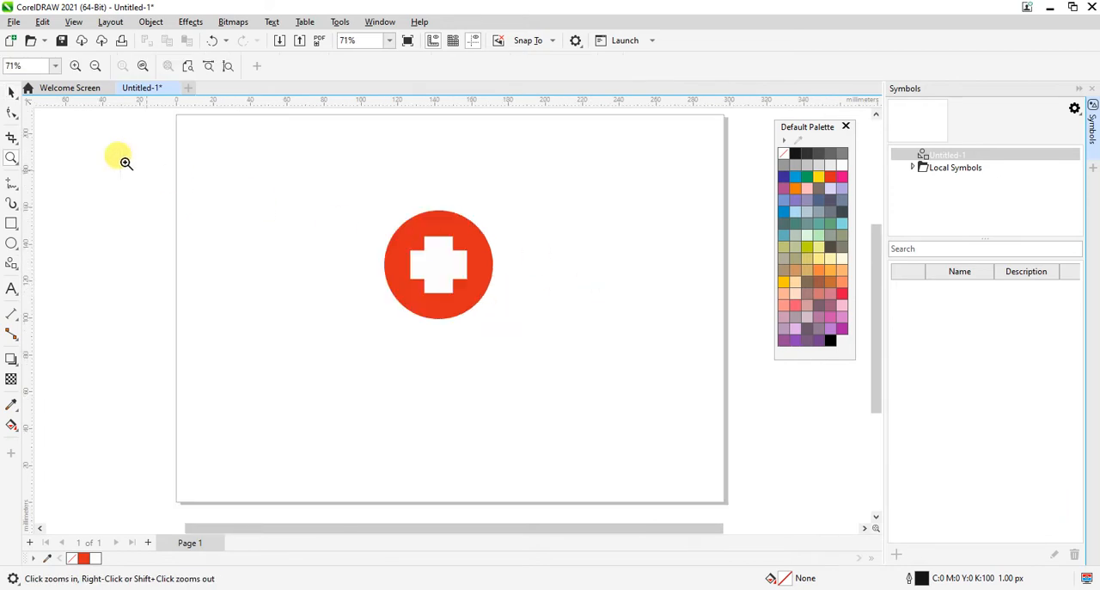
{"action": "left_click", "coordinate": [9, 94]}
{"action": "left_click_drag", "start_coordinate": [298, 169], "coordinate": [642, 404]}
{"action": "left_click", "coordinate": [530, 313]}
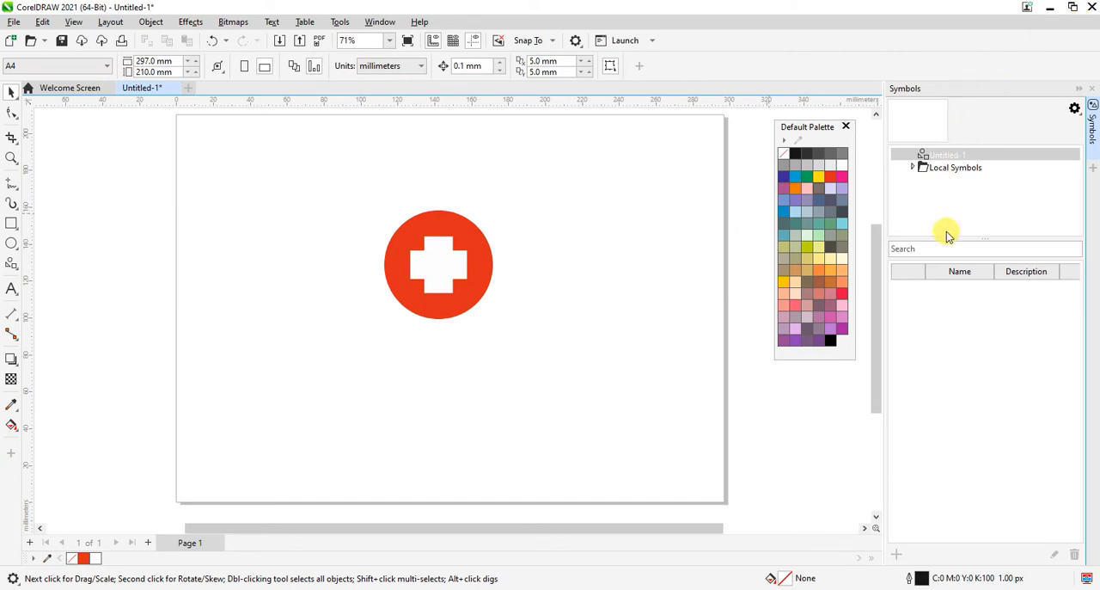
{"action": "left_click_drag", "start_coordinate": [346, 209], "coordinate": [560, 387]}
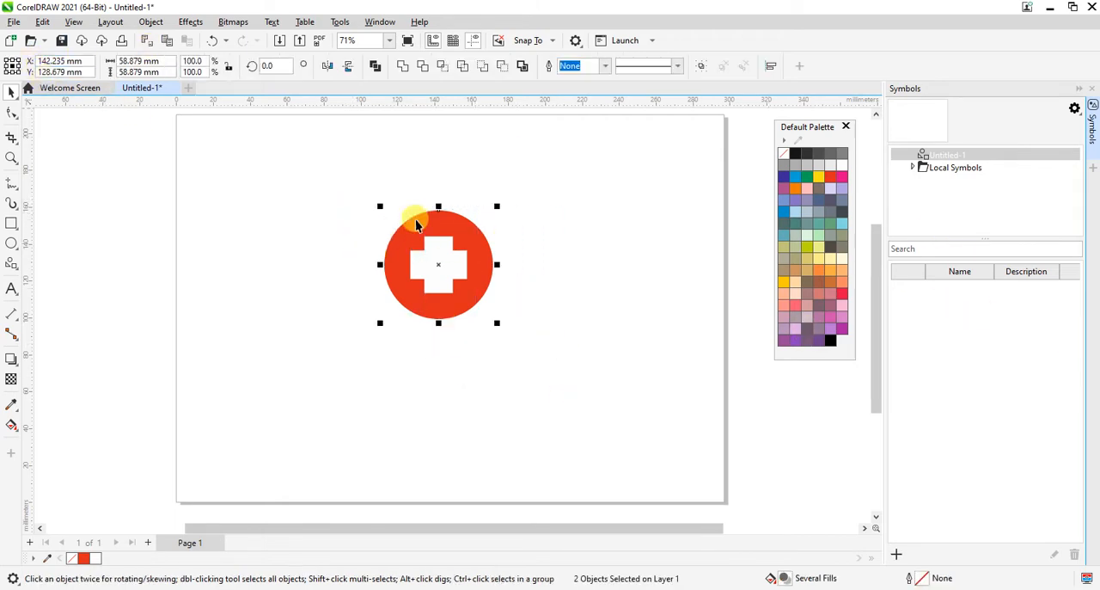
{"action": "left_click", "coordinate": [648, 271]}
{"action": "left_click_drag", "start_coordinate": [276, 178], "coordinate": [572, 406]}
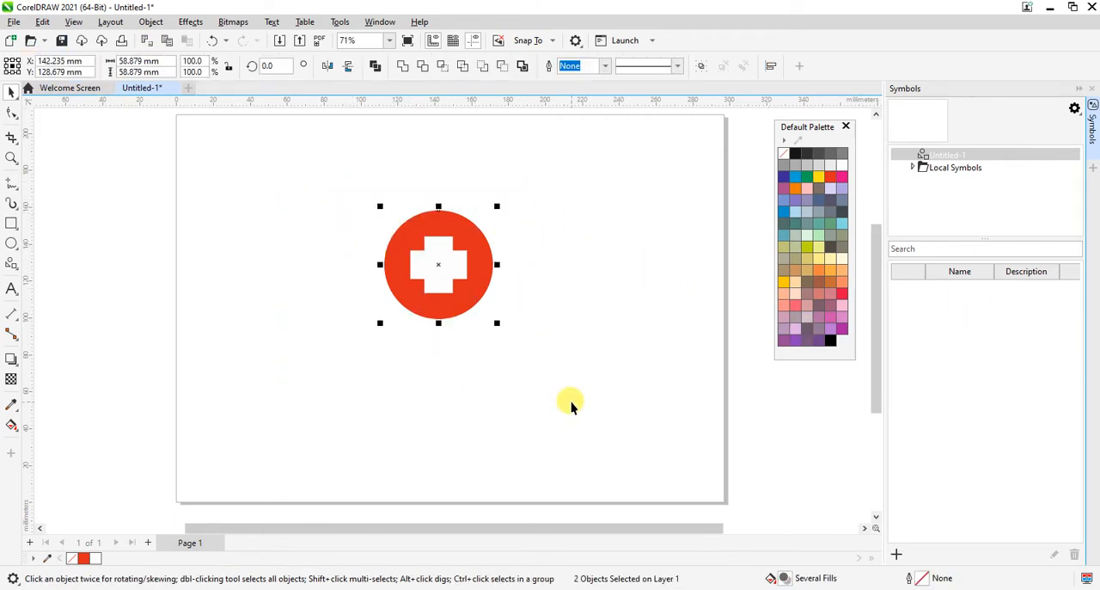
{"action": "left_click", "coordinate": [571, 407]}
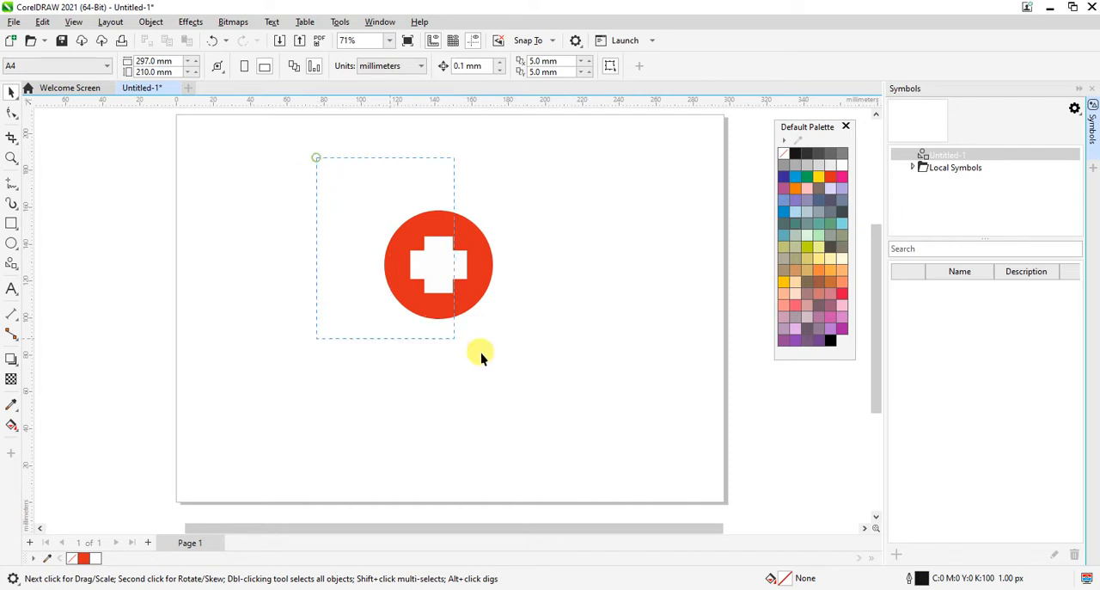
{"action": "left_click_drag", "start_coordinate": [663, 416], "coordinate": [662, 415]}
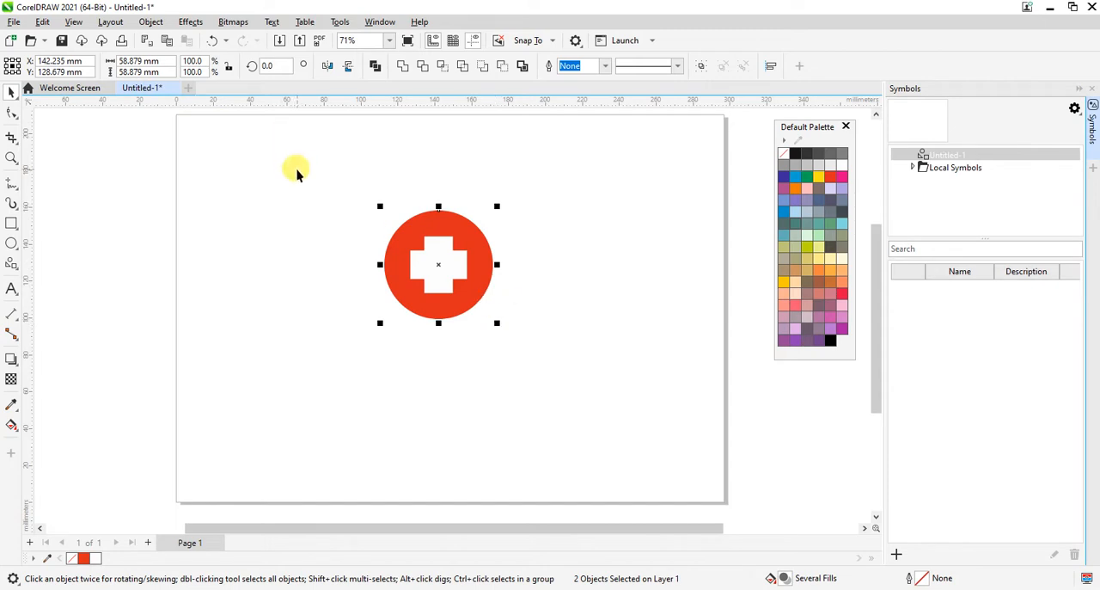
Step: Create a new symbol named D1 from the red circle and white cross
{"action": "left_click_drag", "start_coordinate": [297, 174], "coordinate": [646, 371]}
{"action": "left_click", "coordinate": [146, 22]}
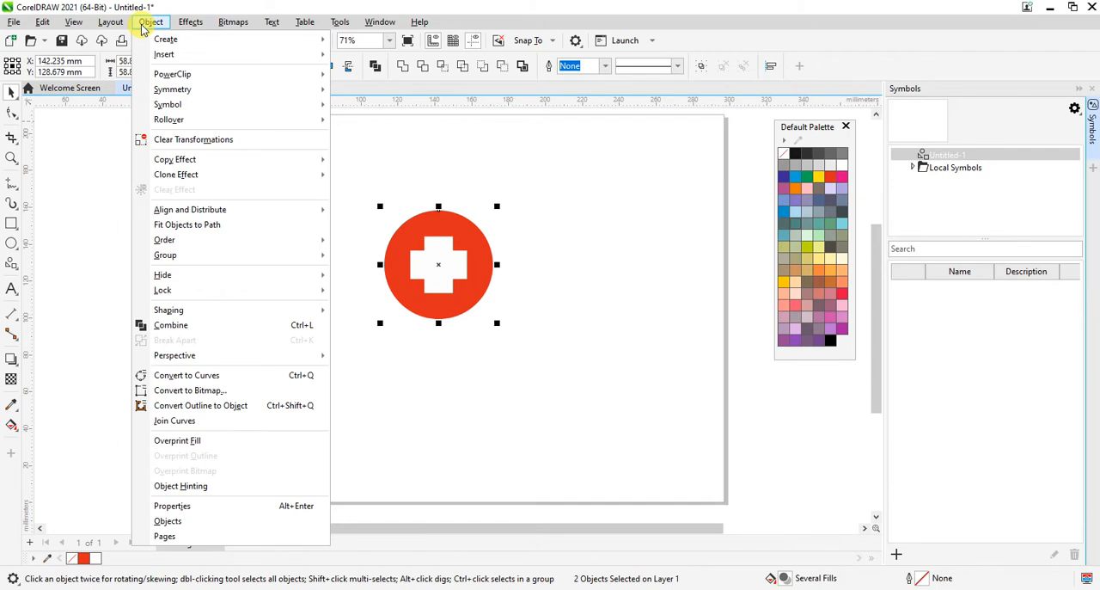
{"action": "mouse_move", "coordinate": [172, 105]}
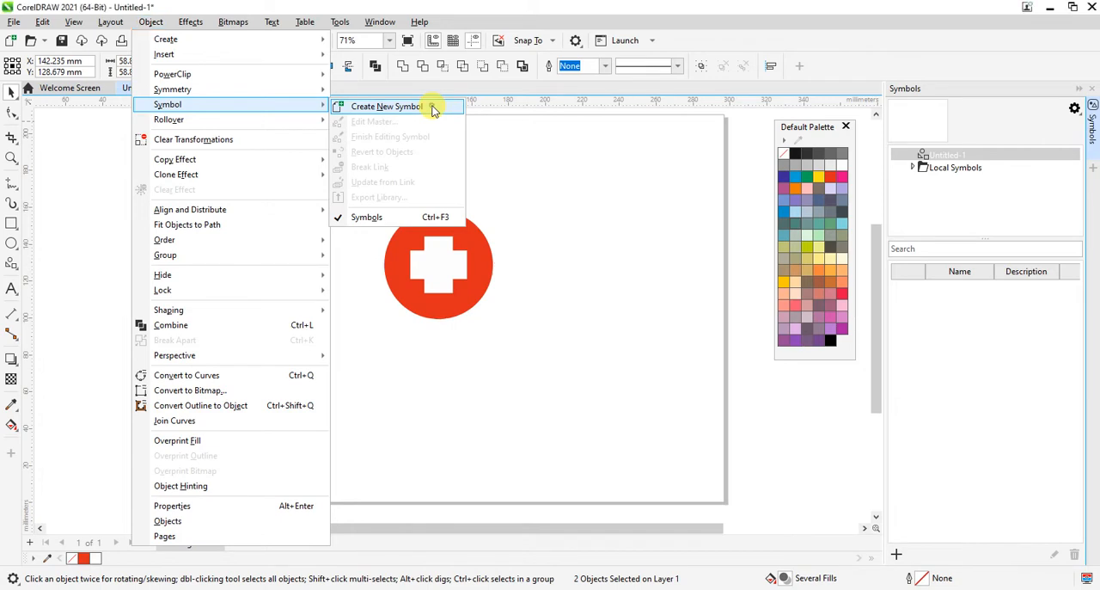
{"action": "left_click", "coordinate": [387, 106]}
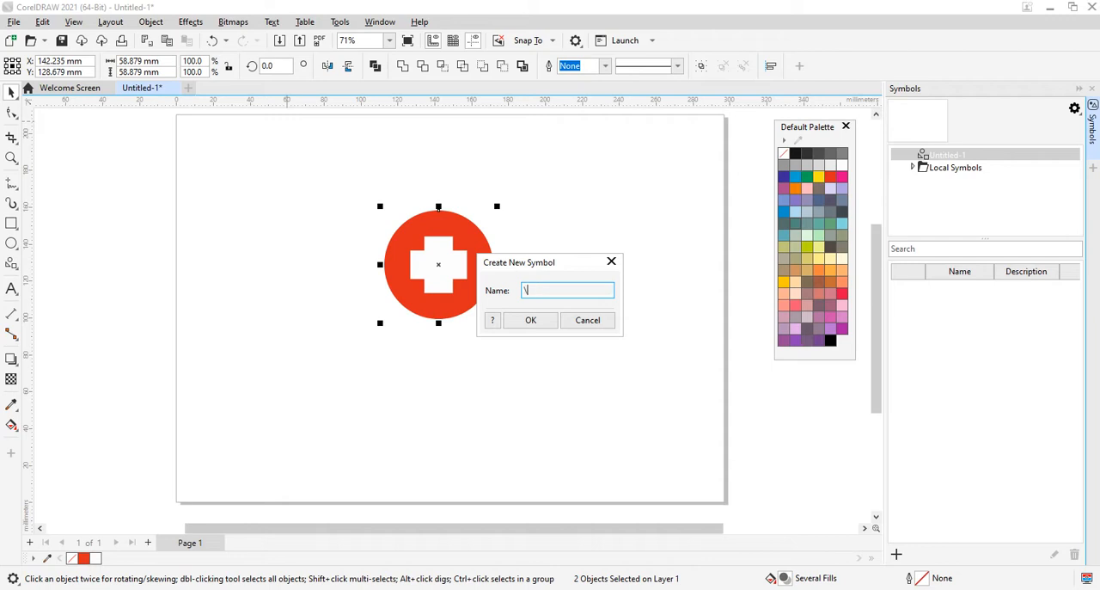
{"action": "key", "text": "BackSpace"}
{"action": "type", "text": "D1"}
{"action": "left_click", "coordinate": [525, 330]}
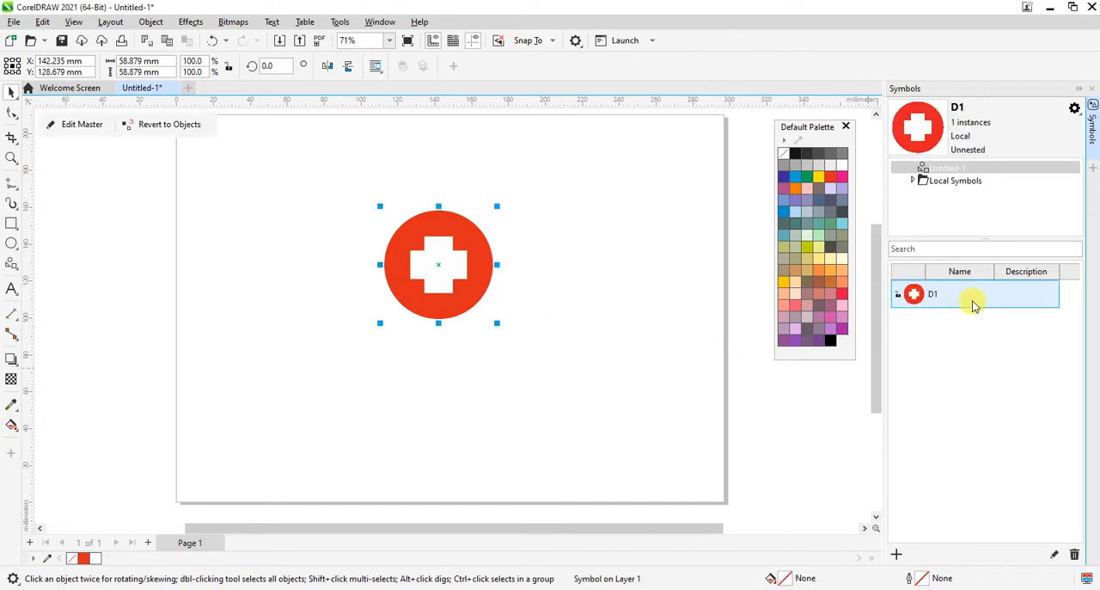
Step: Delete the original artwork from the page and place a D1 symbol instance near the page's upper-left corner
{"action": "left_click", "coordinate": [324, 475]}
{"action": "left_click_drag", "start_coordinate": [320, 164], "coordinate": [674, 455]}
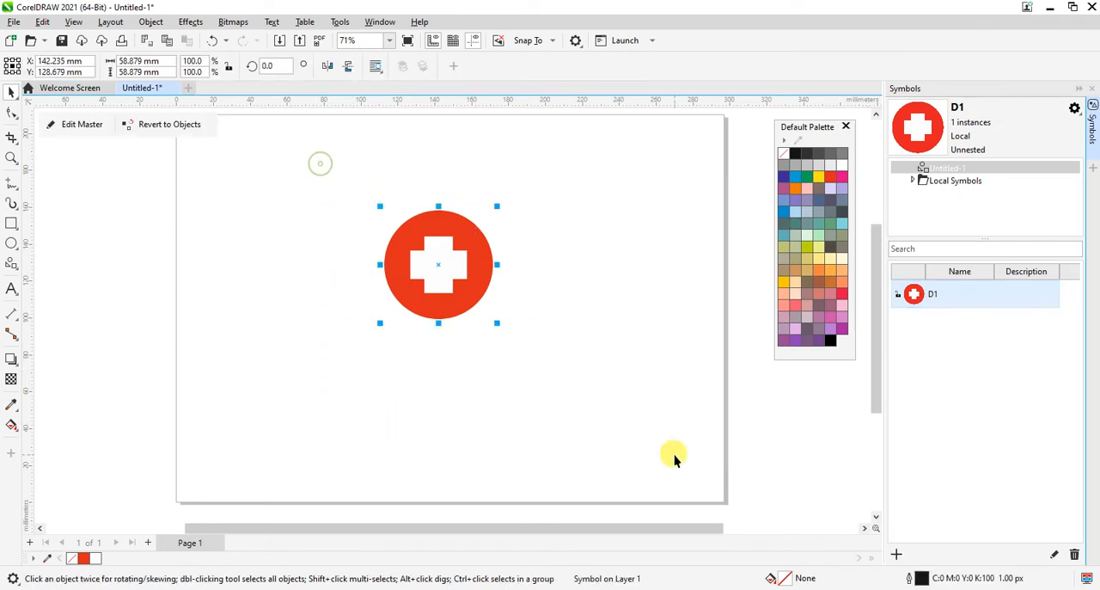
{"action": "key", "text": "Delete"}
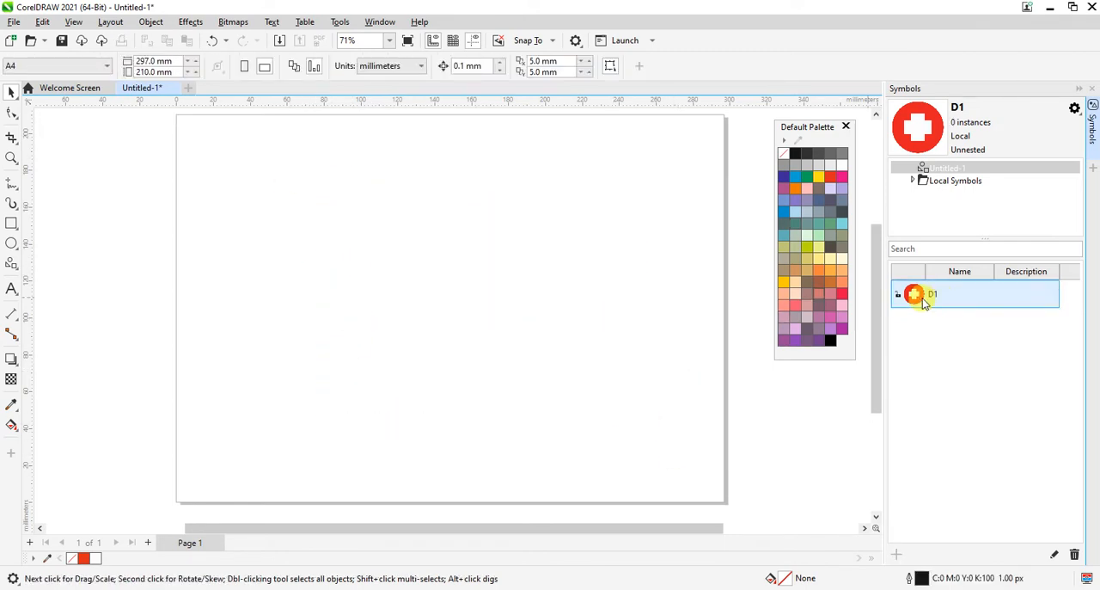
{"action": "left_click_drag", "start_coordinate": [918, 294], "coordinate": [260, 199]}
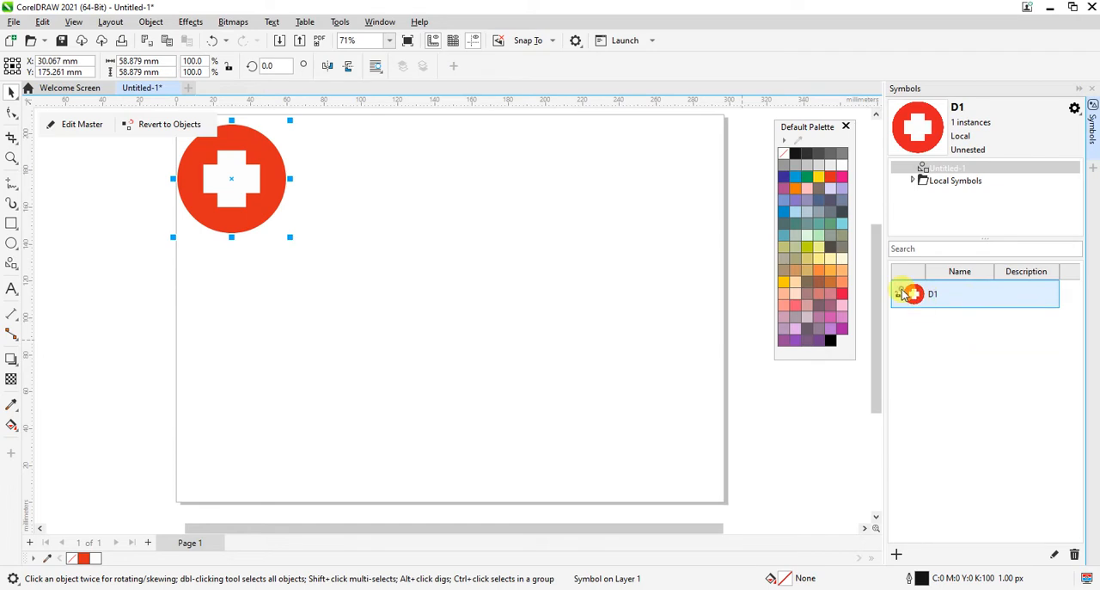
Step: Place six more D1 symbol instances across the page
{"action": "left_click_drag", "start_coordinate": [902, 293], "coordinate": [451, 219]}
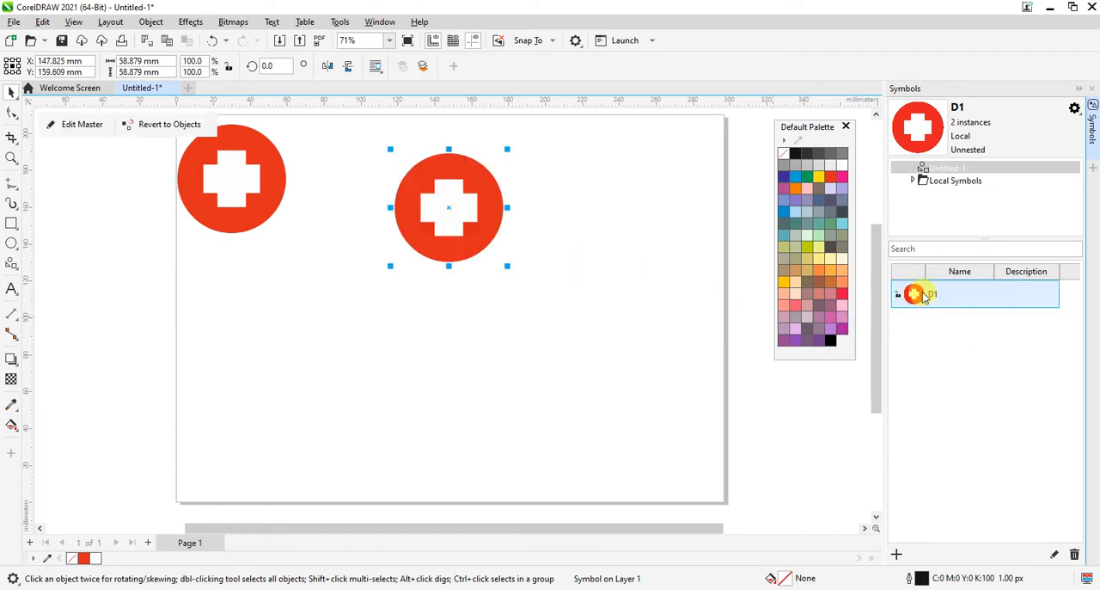
{"action": "left_click_drag", "start_coordinate": [925, 297], "coordinate": [617, 240]}
{"action": "left_click_drag", "start_coordinate": [913, 295], "coordinate": [478, 361]}
{"action": "left_click_drag", "start_coordinate": [913, 294], "coordinate": [618, 400]}
{"action": "key", "text": "ctrl+z"}
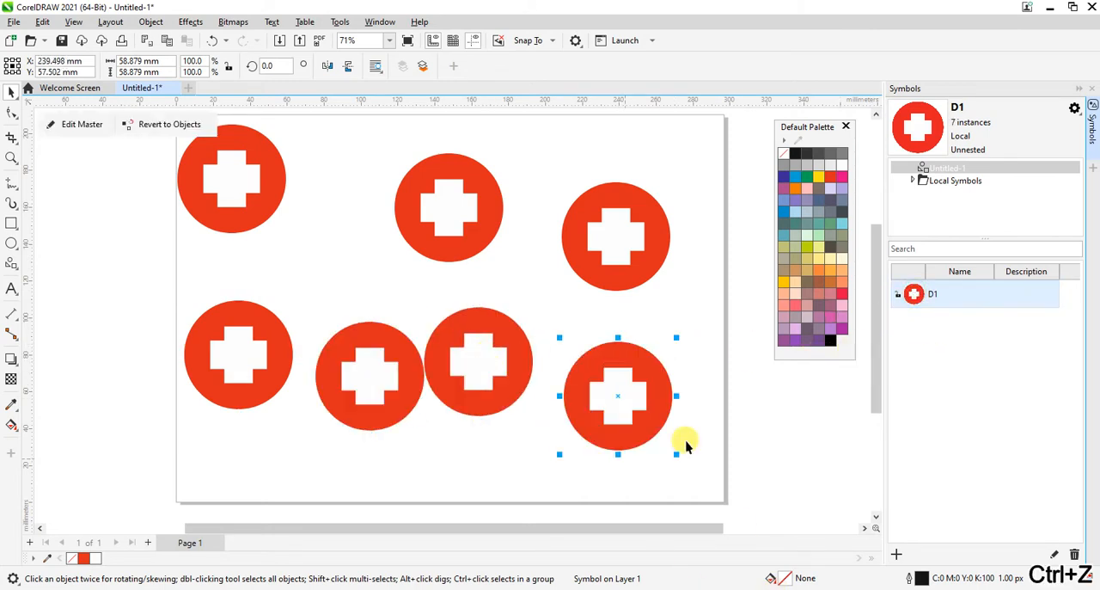
Step: Delete all D1 instances except the one near the page's upper-left corner
{"action": "left_click", "coordinate": [694, 300]}
{"action": "left_click_drag", "start_coordinate": [698, 153], "coordinate": [303, 471]}
{"action": "key", "text": "Delete"}
{"action": "left_click_drag", "start_coordinate": [393, 417], "coordinate": [95, 248]}
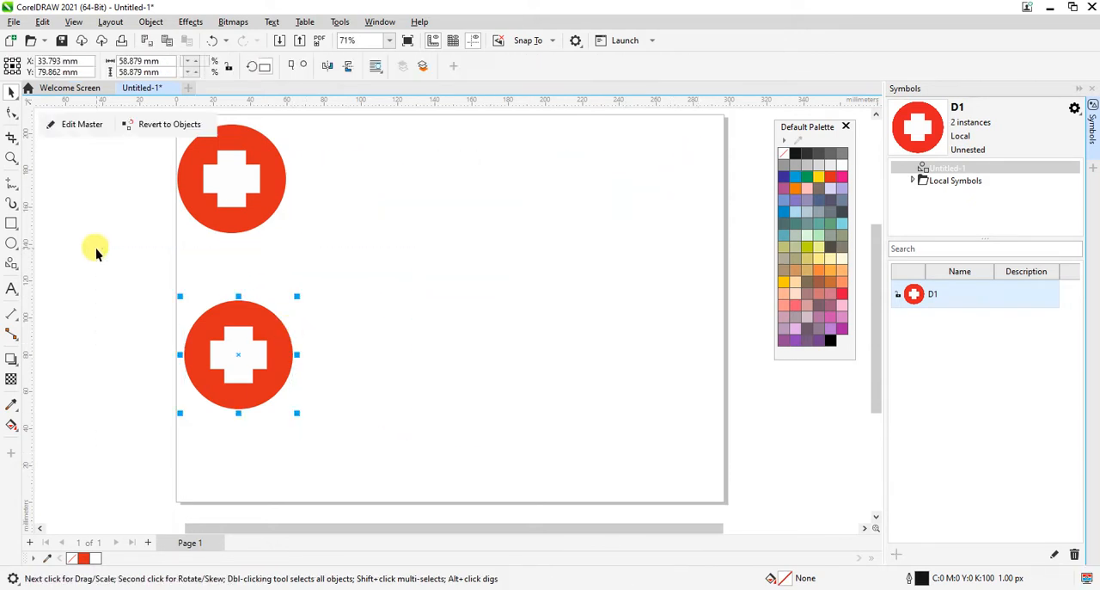
{"action": "key", "text": "Delete"}
Step: Move the remaining D1 instance inward from the page edge to about X 74.9 mm, Y 151.8 mm
{"action": "left_click_drag", "start_coordinate": [302, 307], "coordinate": [153, 124]}
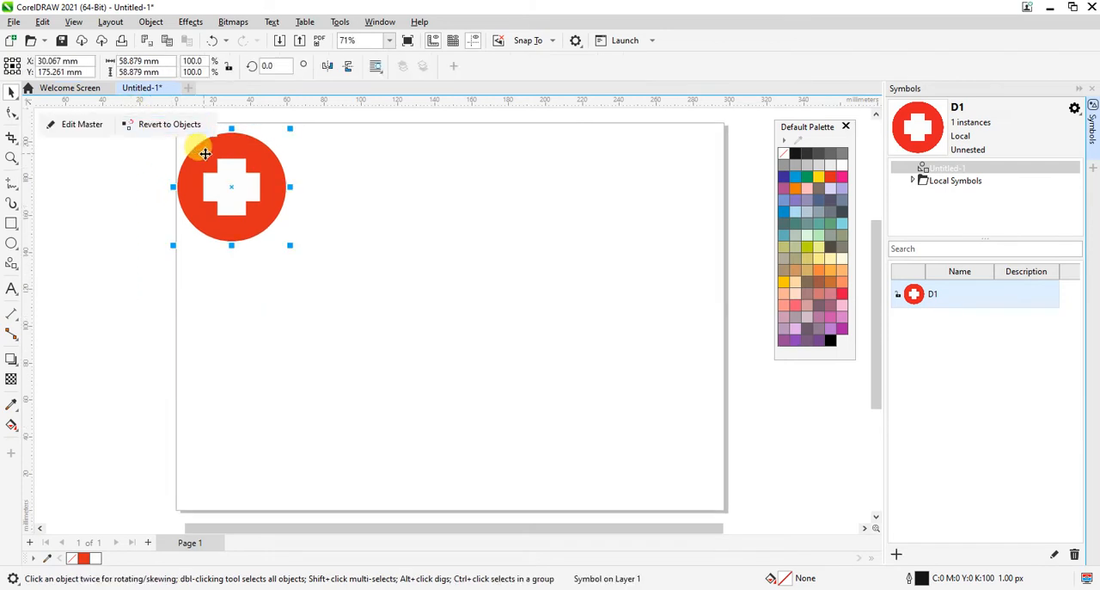
{"action": "left_click_drag", "start_coordinate": [204, 160], "coordinate": [285, 195]}
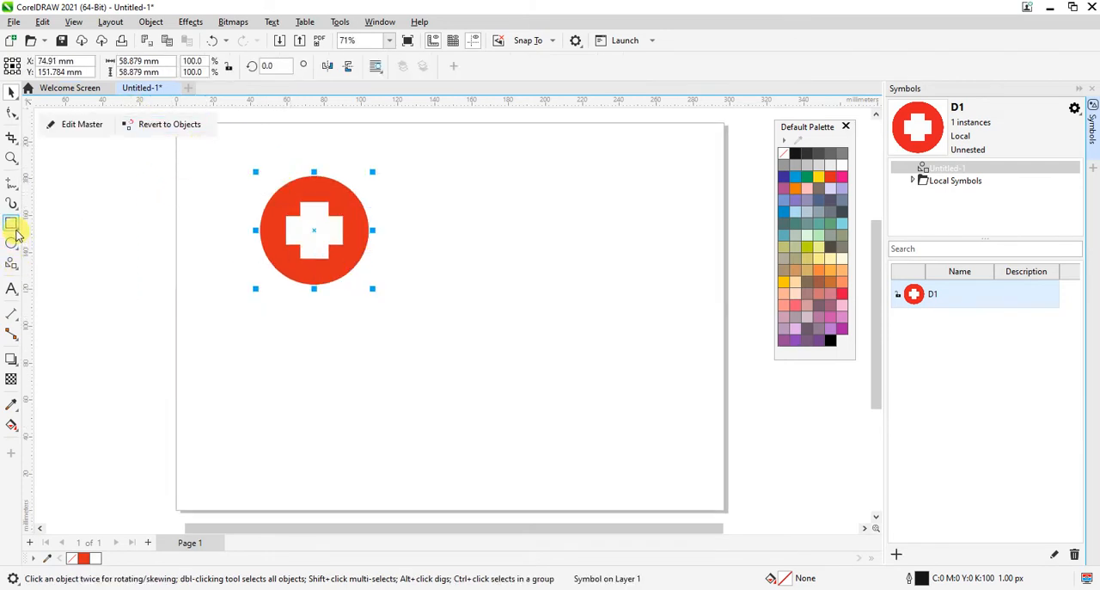
{"action": "left_click", "coordinate": [16, 234]}
{"action": "left_click", "coordinate": [542, 222]}
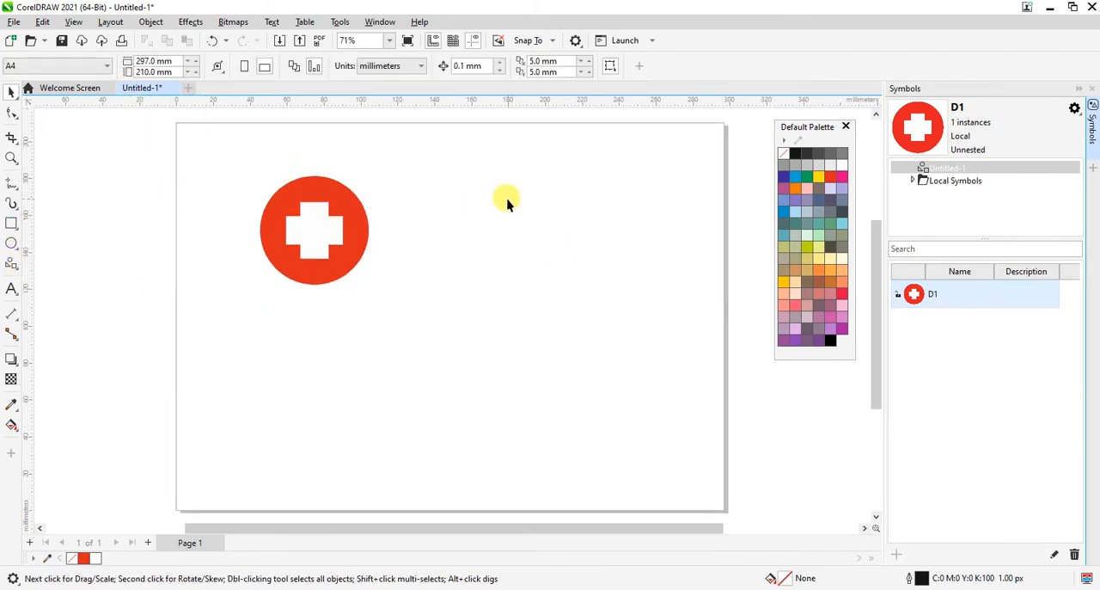
Step: Draw a square about 48 mm wide to the right of the red circle symbol
{"action": "left_click", "coordinate": [11, 223]}
{"action": "left_click_drag", "start_coordinate": [506, 221], "coordinate": [595, 310]}
{"action": "key", "text": "ctrl+space"}
{"action": "key", "text": "ctrl+space"}
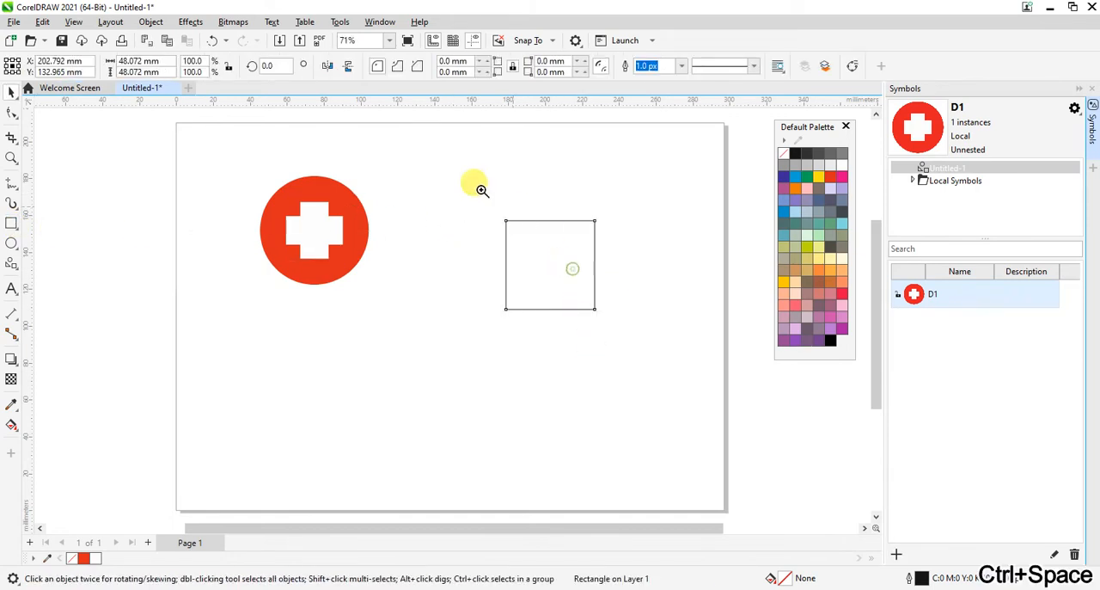
{"action": "left_click_drag", "start_coordinate": [442, 188], "coordinate": [695, 378]}
{"action": "key", "text": "ctrl+space"}
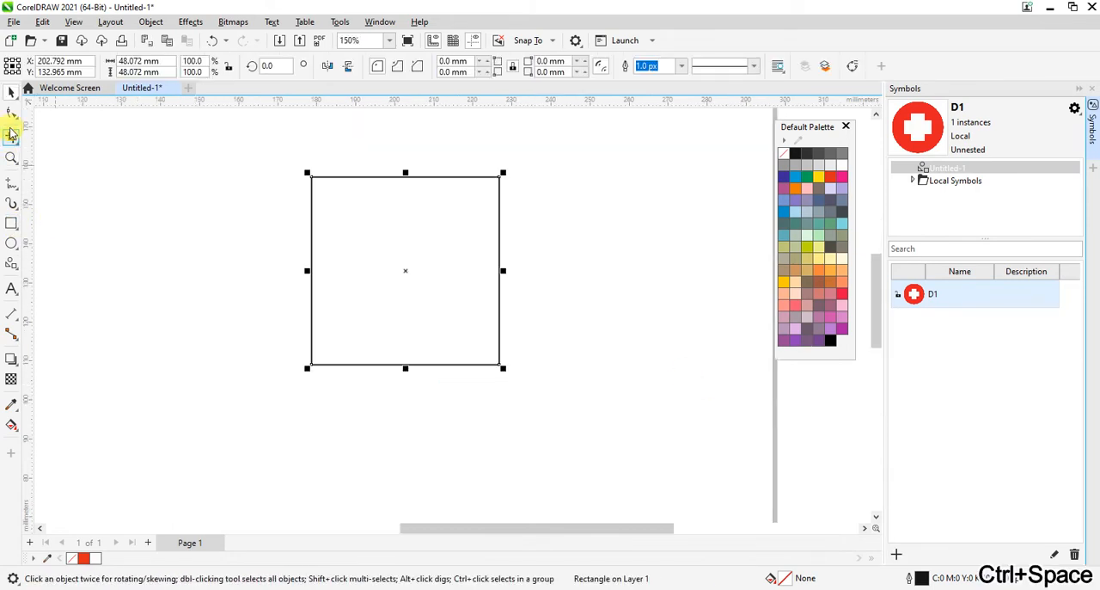
Step: Round all four corners of the square to a radius of about 4.8 mm
{"action": "left_click", "coordinate": [10, 121]}
{"action": "left_click_drag", "start_coordinate": [499, 366], "coordinate": [510, 347]}
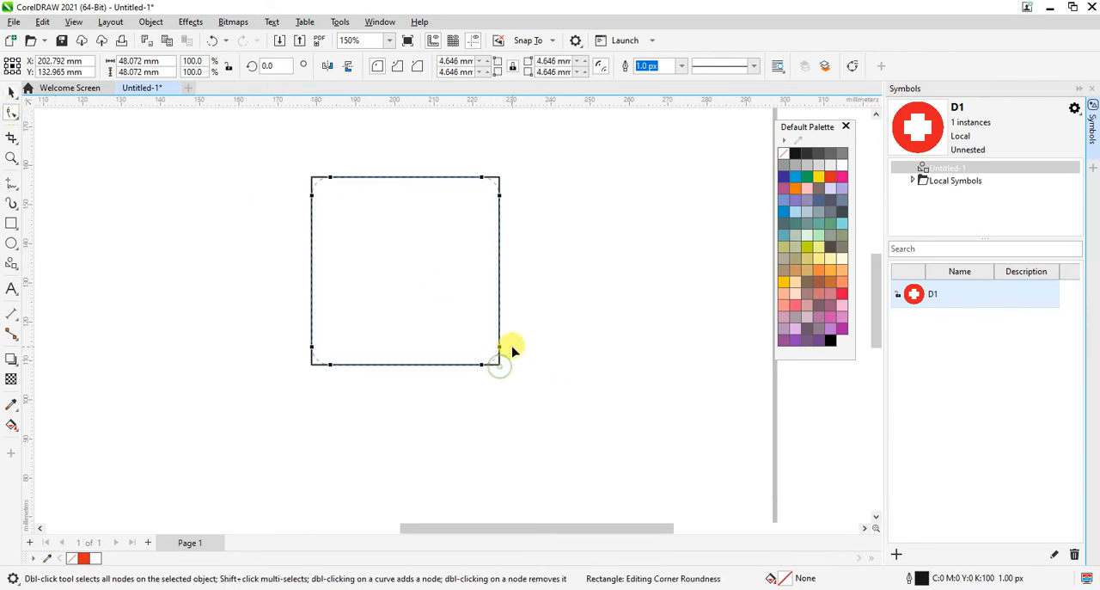
{"action": "key", "text": "space"}
Step: Fill the rounded square with dark blue (C:100 M:100 Y:0 K:0) and remove its outline
{"action": "left_click", "coordinate": [783, 176]}
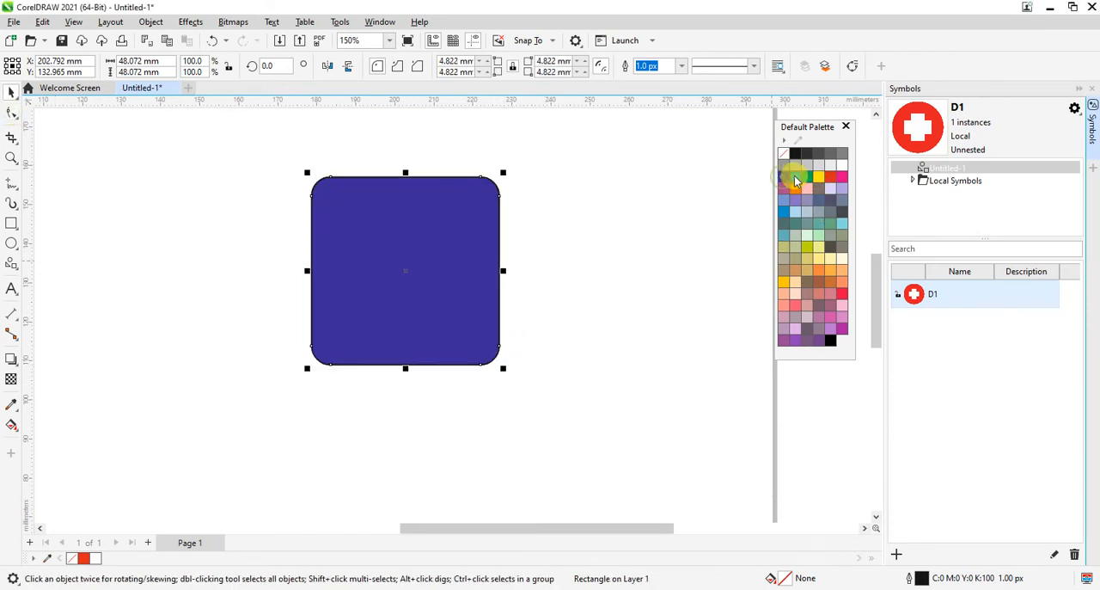
{"action": "left_click", "coordinate": [795, 177]}
{"action": "left_click", "coordinate": [782, 177]}
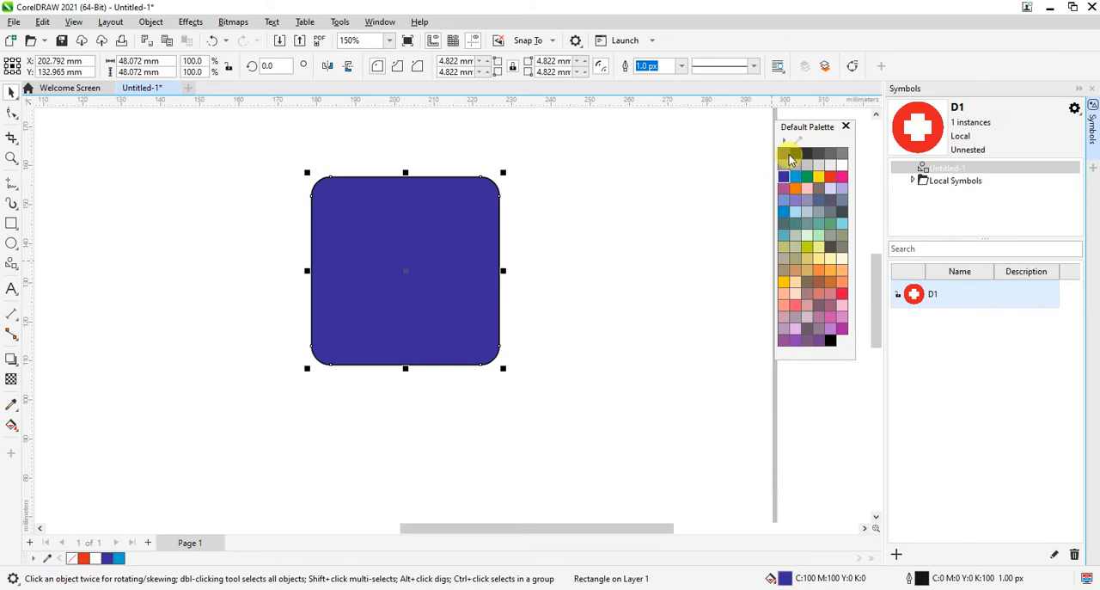
{"action": "left_click", "coordinate": [665, 333]}
{"action": "left_click", "coordinate": [445, 281]}
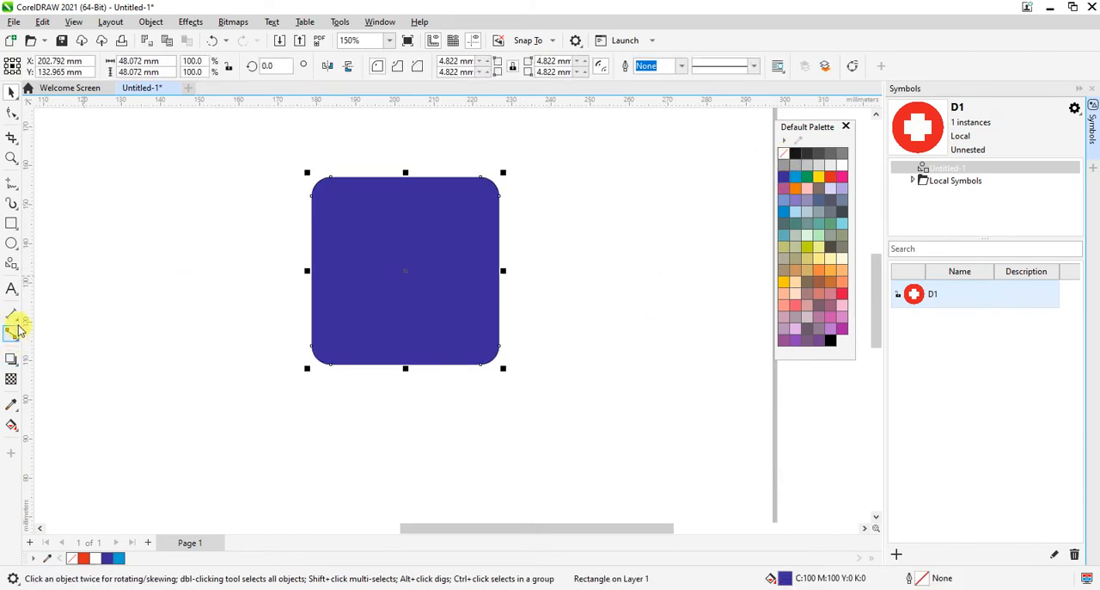
Step: Draw a right-pointing pentagon arrow shape about 28.7 mm wide and center it on the blue square
{"action": "left_click", "coordinate": [12, 268]}
{"action": "left_click", "coordinate": [72, 307]}
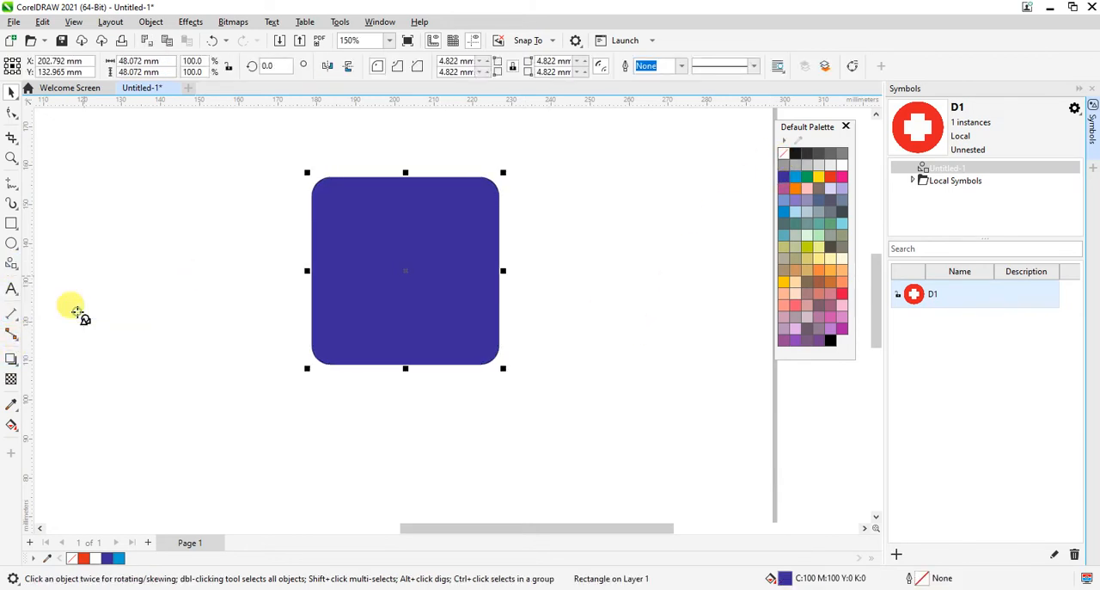
{"action": "left_click", "coordinate": [376, 67]}
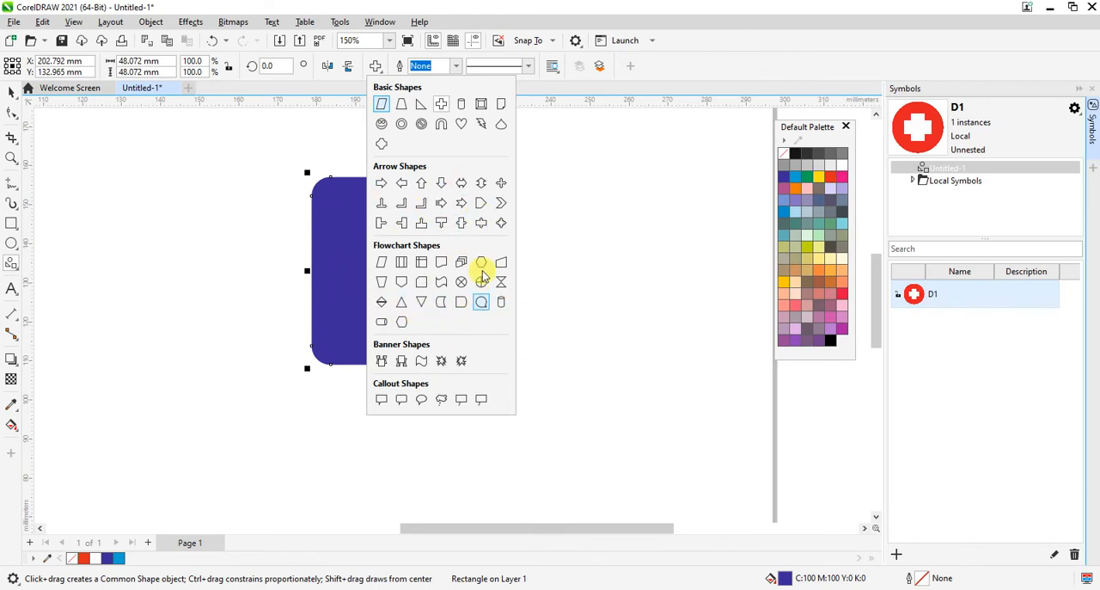
{"action": "left_click", "coordinate": [479, 203]}
{"action": "left_click_drag", "start_coordinate": [345, 234], "coordinate": [464, 343]}
{"action": "key", "text": "ctrl+space"}
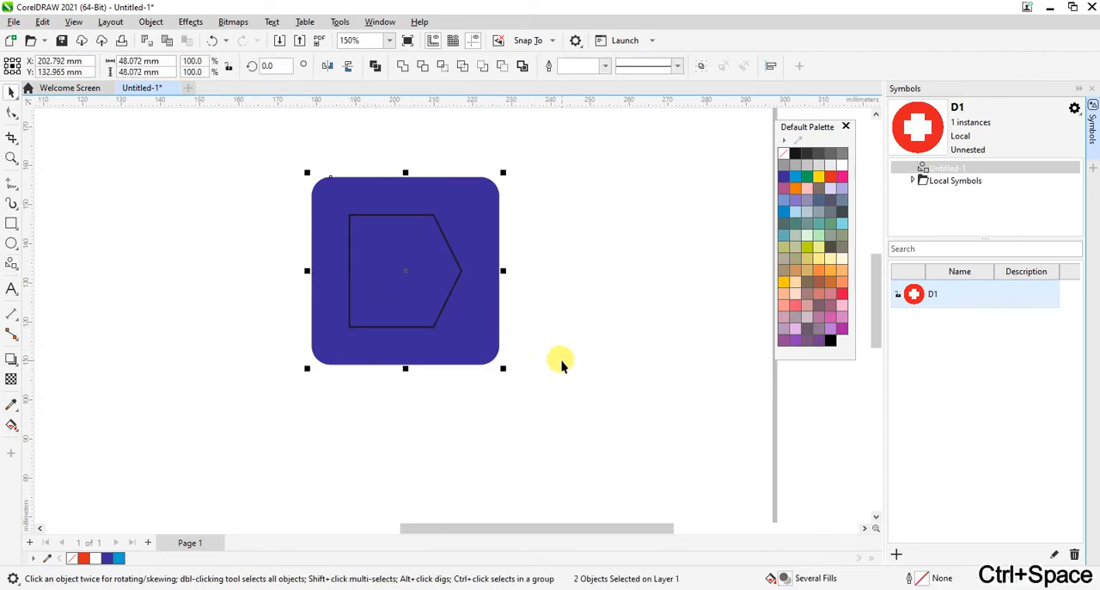
Step: Fill the pentagon arrow with yellow (C:0 M:0 Y:100 K:0) and remove its outline
{"action": "left_click", "coordinate": [364, 275]}
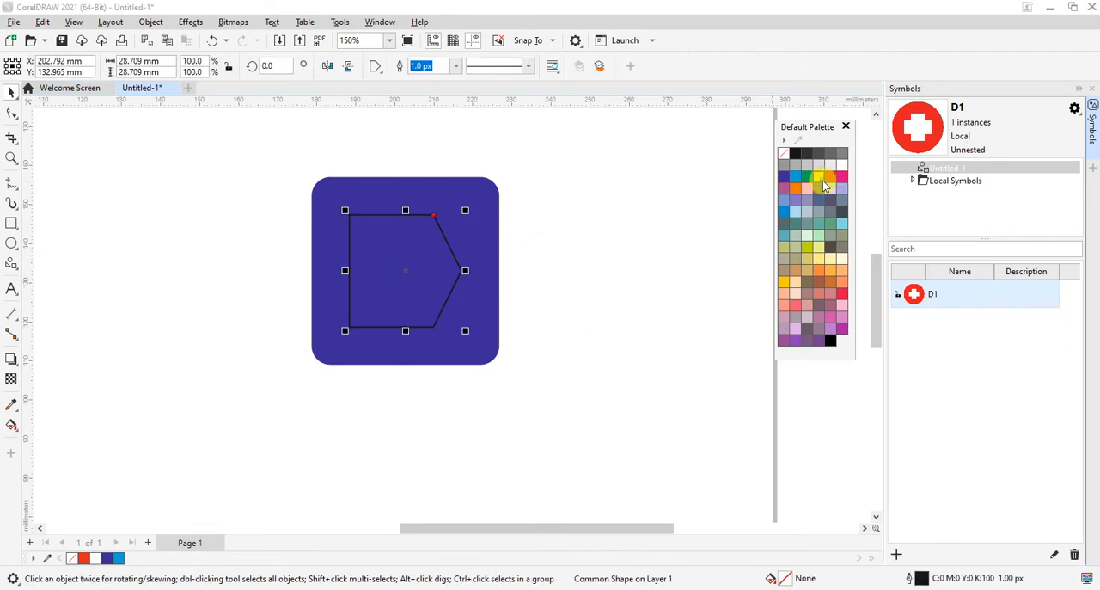
{"action": "left_click", "coordinate": [823, 180]}
{"action": "right_click", "coordinate": [783, 153]}
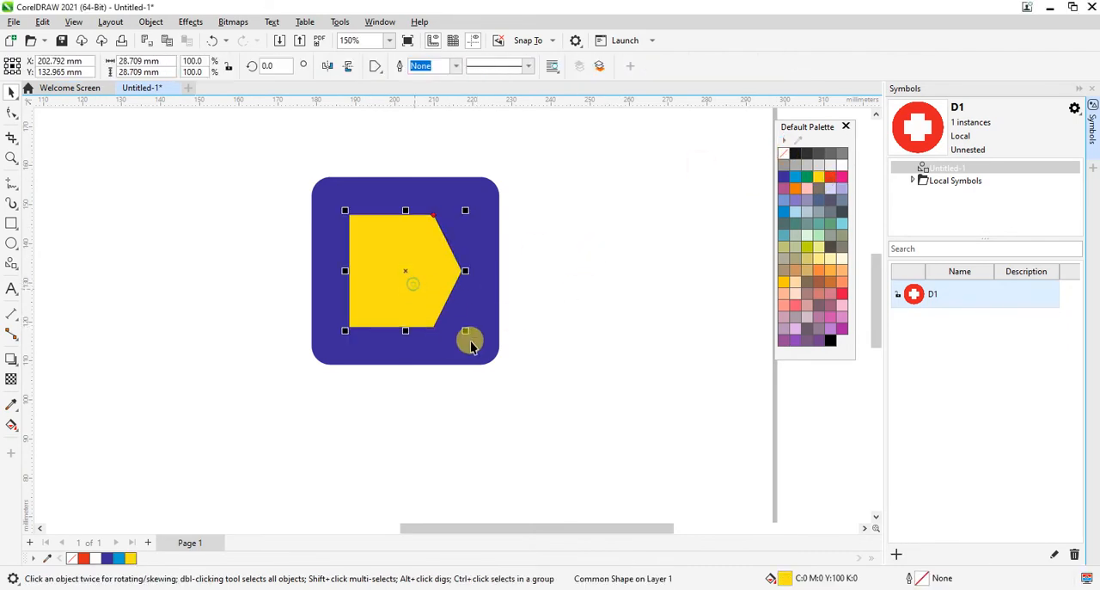
Step: Enlarge the yellow pentagon to about 31.5 mm and center it on the blue square again
{"action": "left_click_drag", "start_coordinate": [468, 335], "coordinate": [477, 345]}
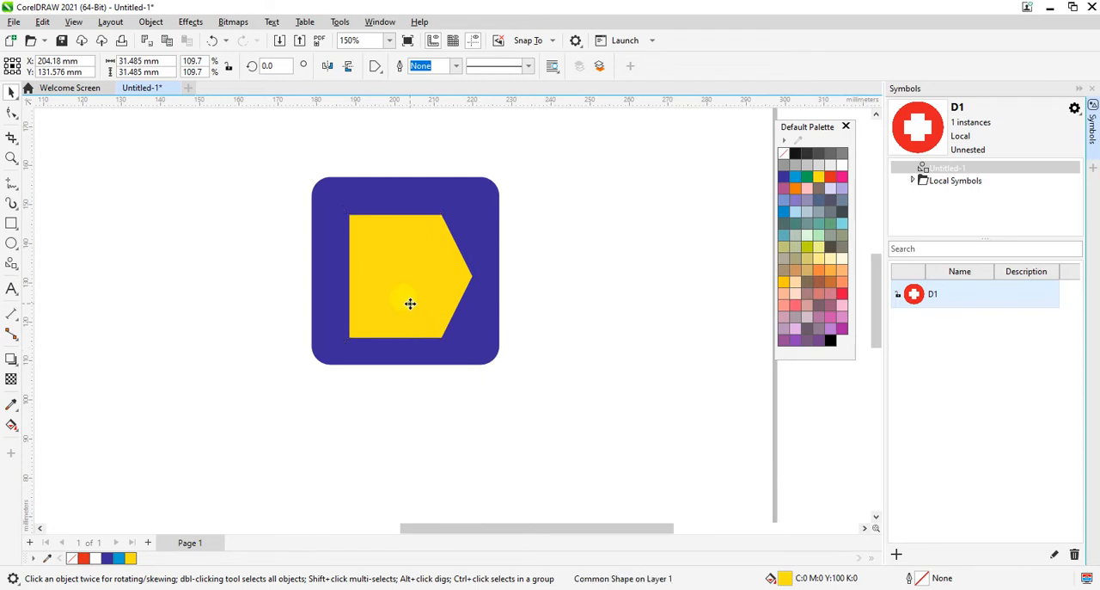
{"action": "left_click_drag", "start_coordinate": [410, 301], "coordinate": [411, 291]}
{"action": "left_click", "coordinate": [474, 340]}
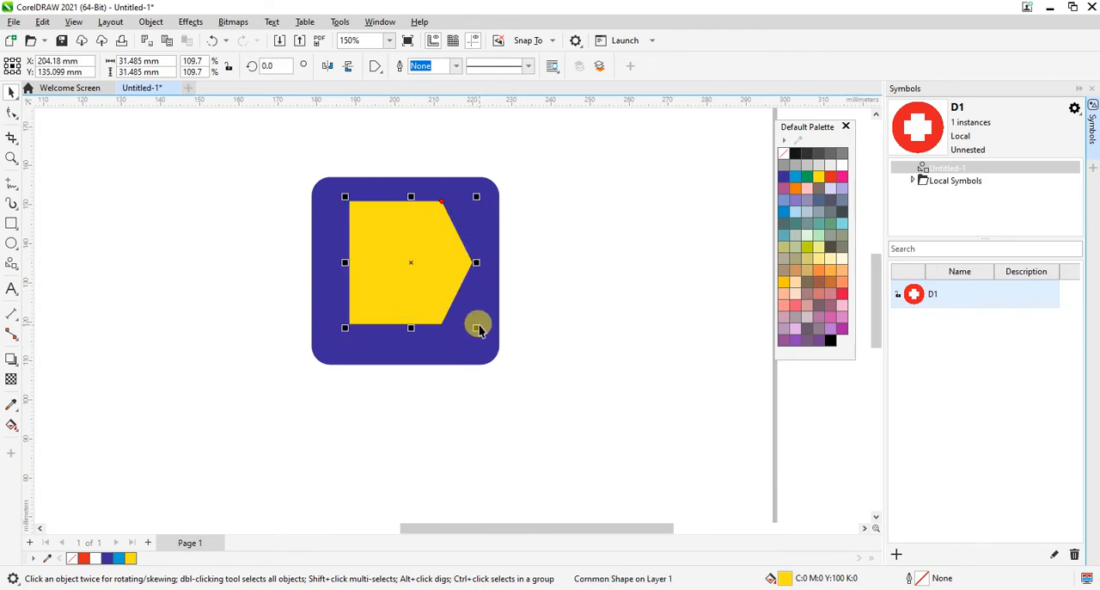
{"action": "key", "text": "c"}
{"action": "key", "text": "e"}
{"action": "left_click", "coordinate": [625, 381]}
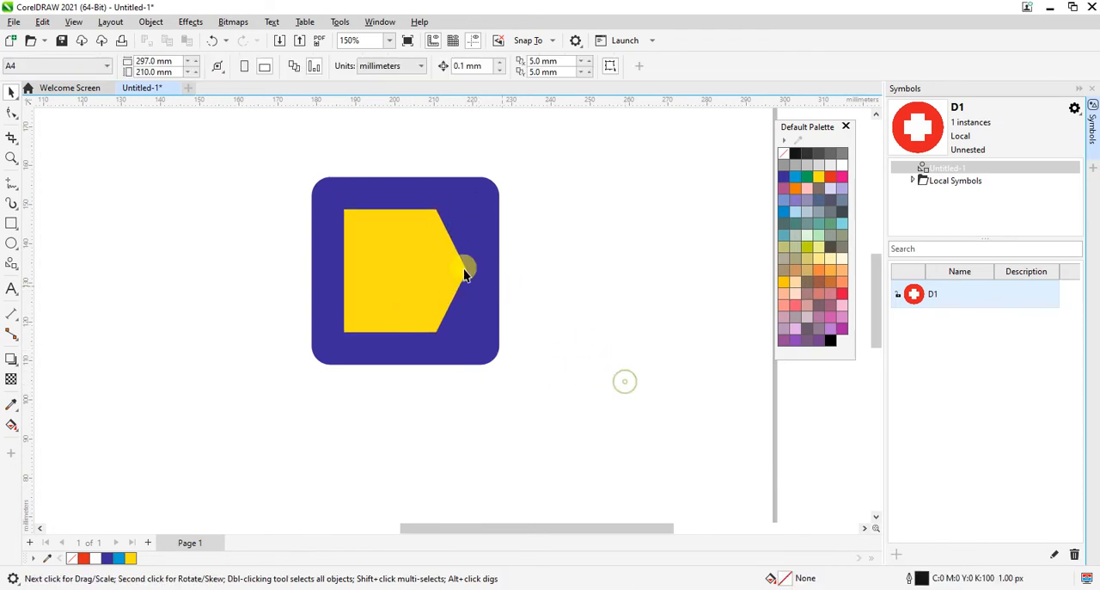
Step: Add a concentric copy of the blue square scaled to about 42 mm, with a white 1.0 px outline, behind the pentagon
{"action": "left_click", "coordinate": [329, 212]}
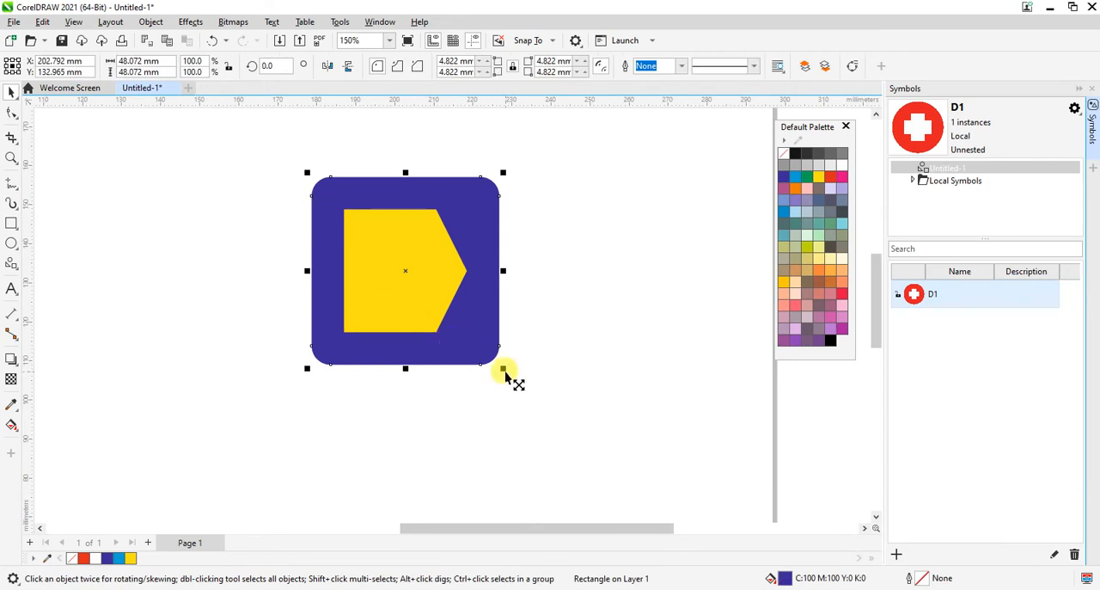
{"action": "left_click_drag", "start_coordinate": [503, 371], "coordinate": [493, 364]}
{"action": "right_click", "coordinate": [843, 164]}
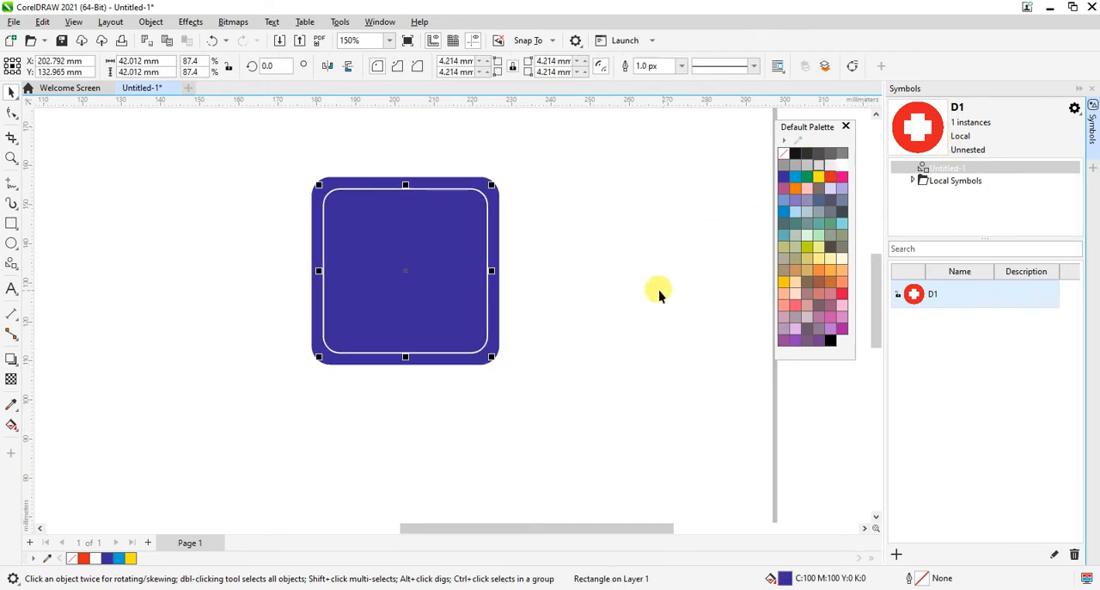
{"action": "left_click", "coordinate": [262, 240]}
{"action": "left_click_drag", "start_coordinate": [226, 161], "coordinate": [477, 371]}
{"action": "key", "text": "ctrl+Page_Down"}
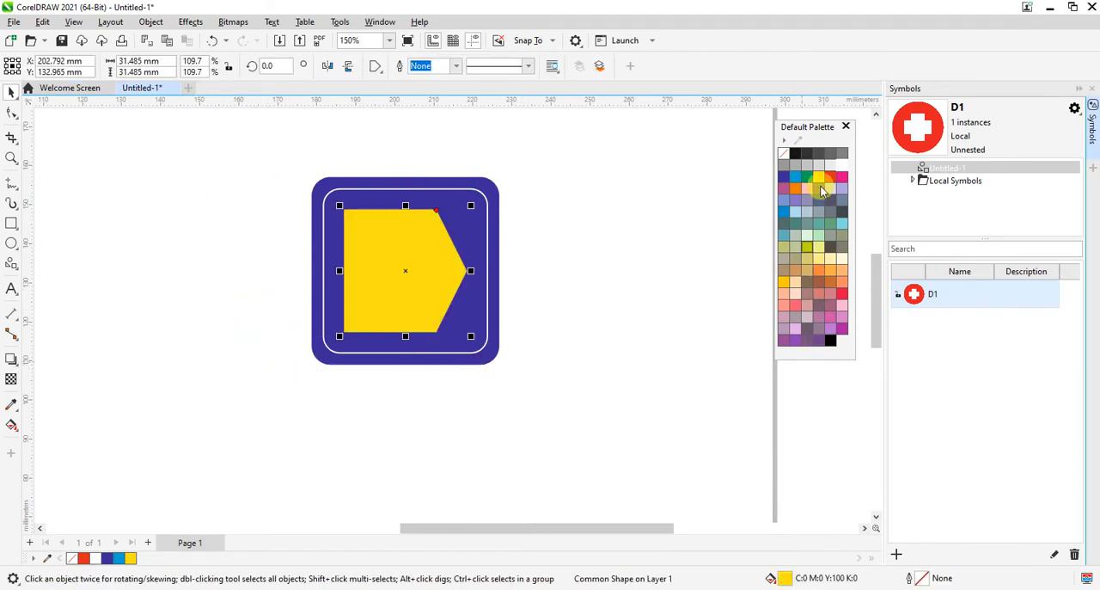
Step: Change the pentagon arrow's fill to white
{"action": "left_click", "coordinate": [842, 165]}
{"action": "left_click", "coordinate": [632, 334]}
{"action": "key", "text": "z"}
{"action": "right_click", "coordinate": [523, 341]}
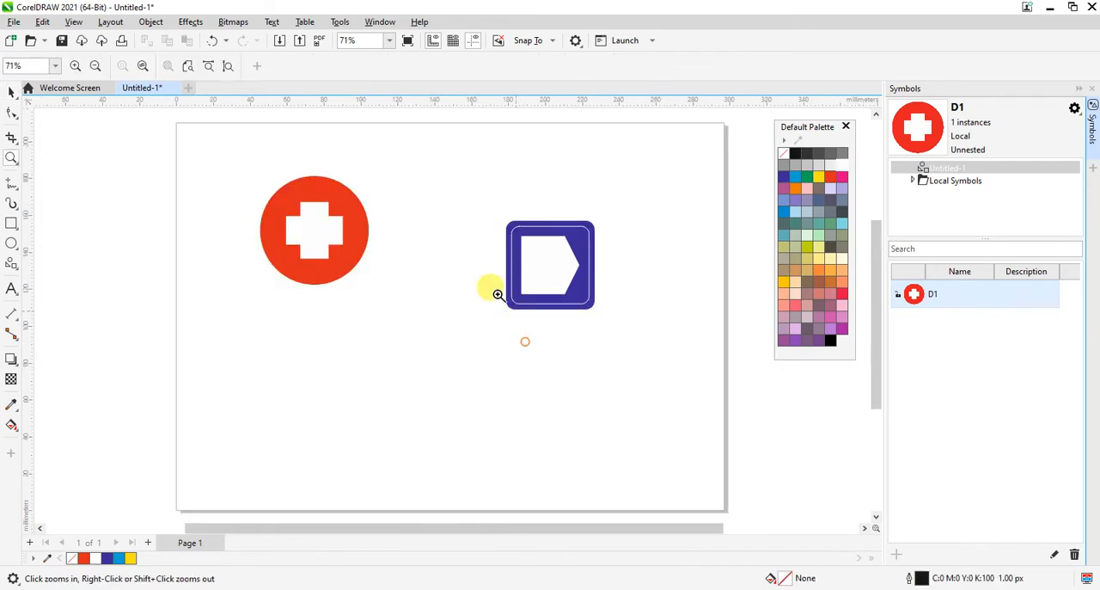
Step: Scale the white pentagon down about its center to about 28 mm
{"action": "left_click_drag", "start_coordinate": [383, 159], "coordinate": [694, 361]}
{"action": "left_click", "coordinate": [486, 354]}
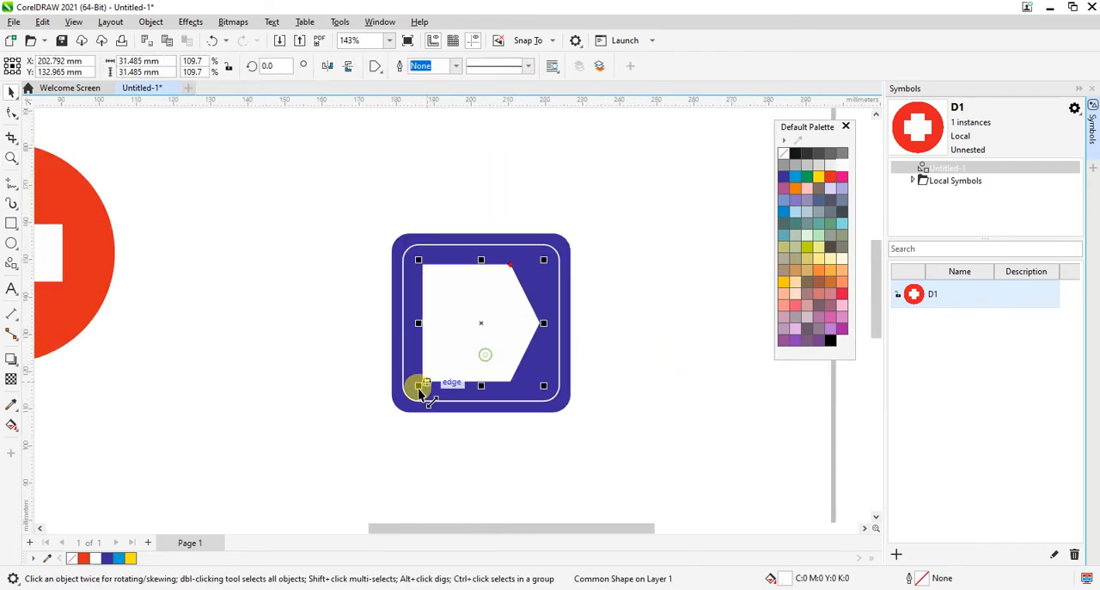
{"action": "left_click_drag", "start_coordinate": [417, 389], "coordinate": [422, 389]}
{"action": "left_click", "coordinate": [691, 369]}
{"action": "key", "text": "z"}
{"action": "right_click", "coordinate": [648, 366]}
{"action": "left_click_drag", "start_coordinate": [459, 191], "coordinate": [678, 361]}
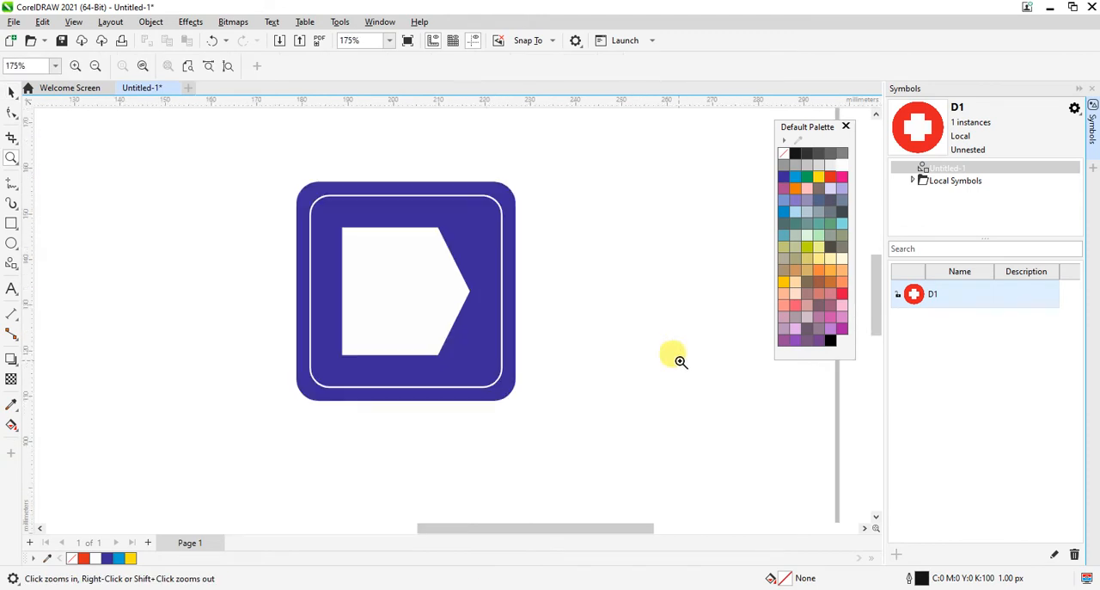
Step: Create a second symbol from the blue square, its outlined inner square and the white pentagon
{"action": "left_click", "coordinate": [472, 331]}
{"action": "left_click", "coordinate": [415, 324]}
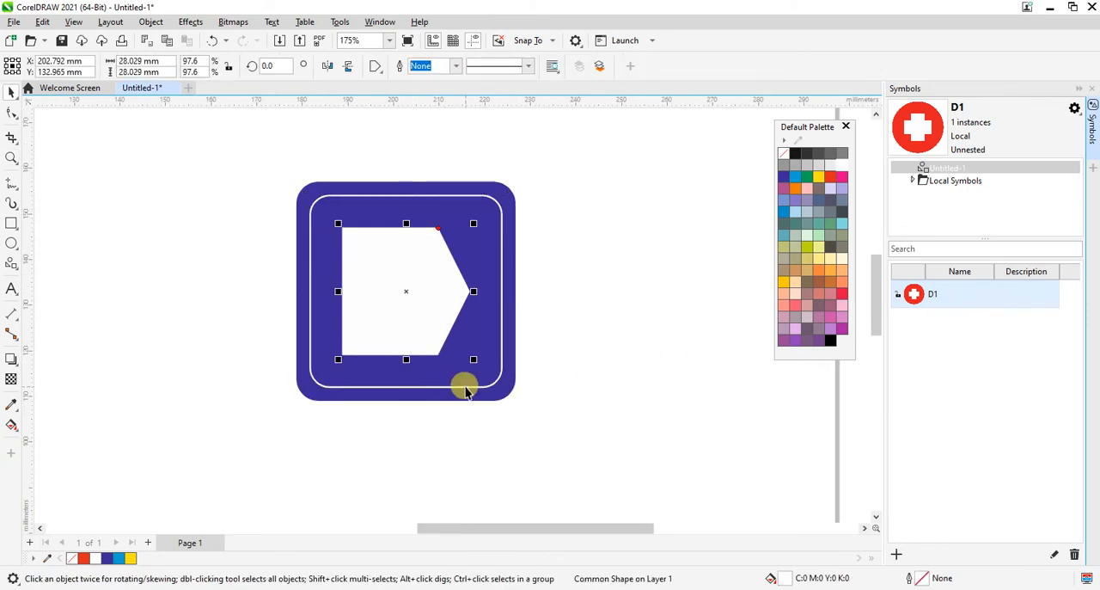
{"action": "left_click", "coordinate": [464, 391], "text": "shift"}
{"action": "key", "text": "z"}
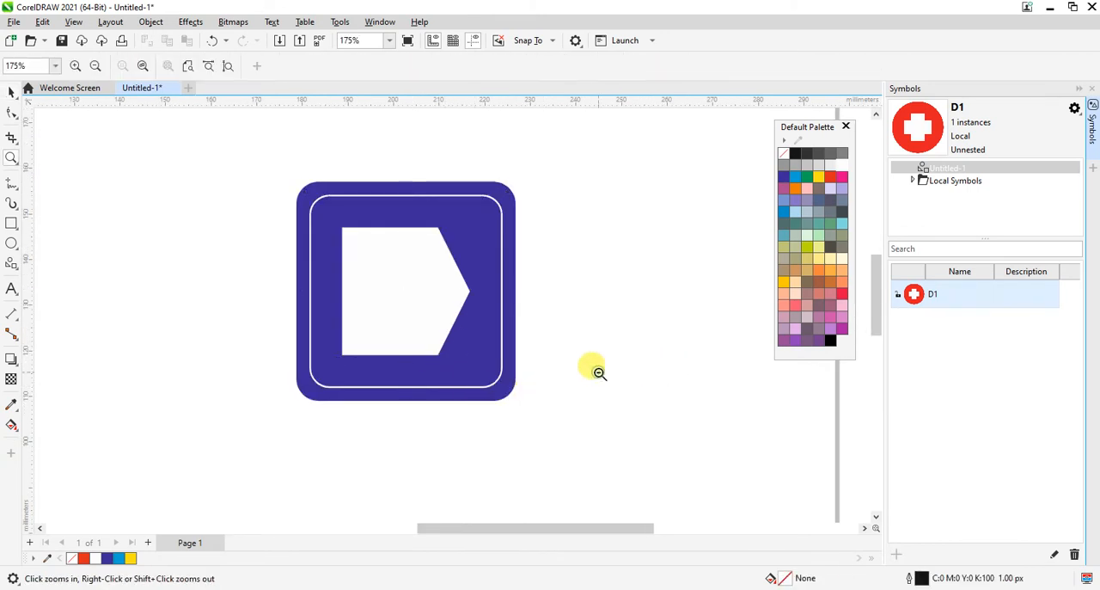
{"action": "right_click", "coordinate": [593, 369]}
{"action": "left_click_drag", "start_coordinate": [172, 144], "coordinate": [726, 368]}
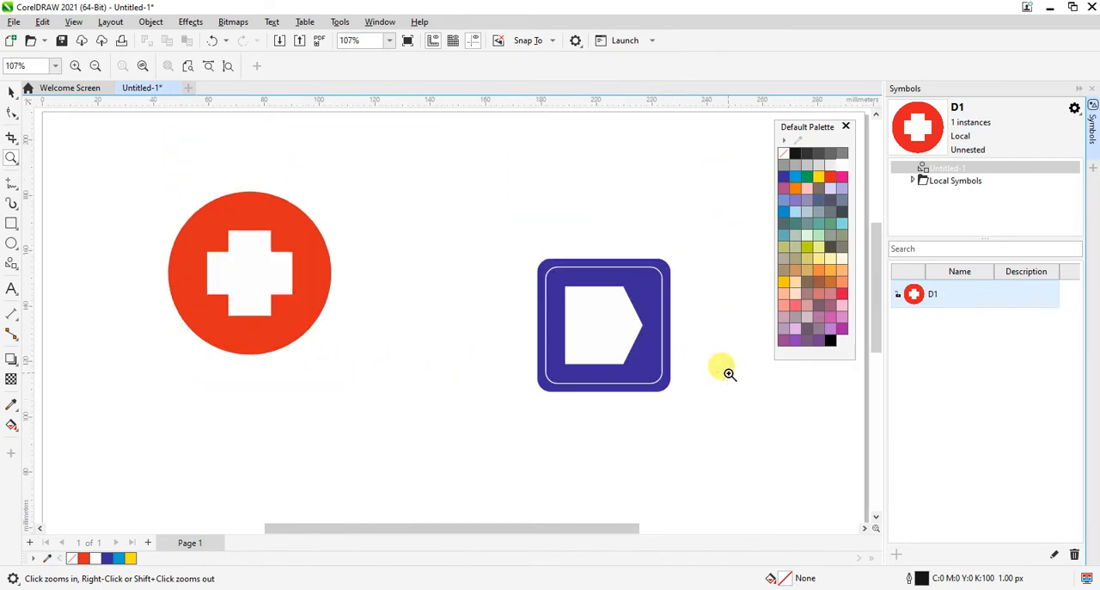
{"action": "key", "text": "space"}
{"action": "left_click_drag", "start_coordinate": [757, 455], "coordinate": [758, 456]}
{"action": "left_click_drag", "start_coordinate": [562, 320], "coordinate": [940, 361]}
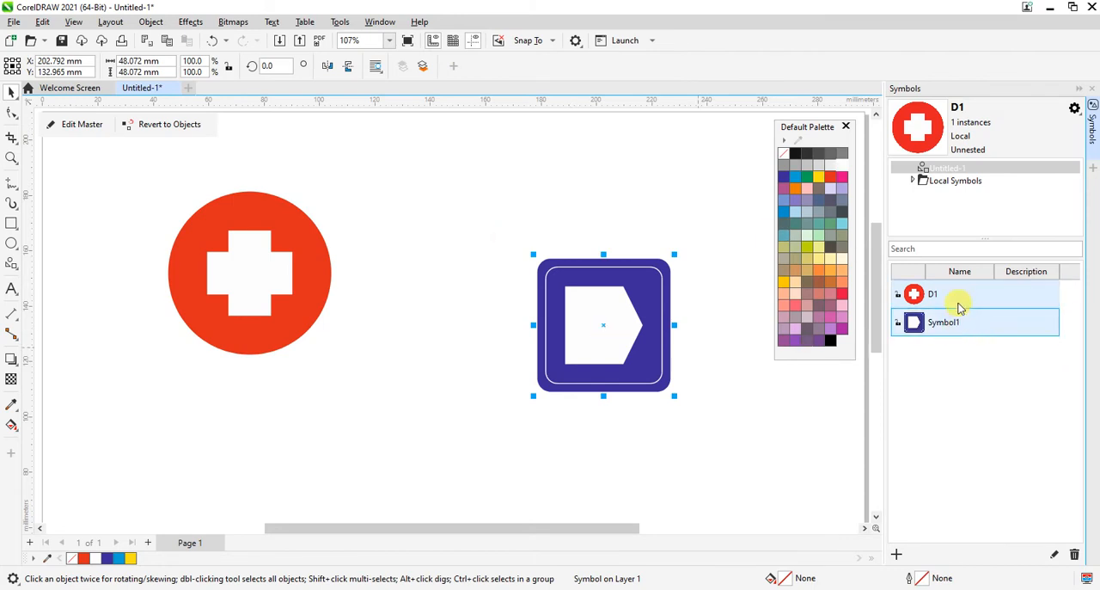
Step: Open the master of Symbol1 from the symbol list, view its contents, and finish editing without changes
{"action": "left_click", "coordinate": [955, 326]}
{"action": "right_click", "coordinate": [954, 325]}
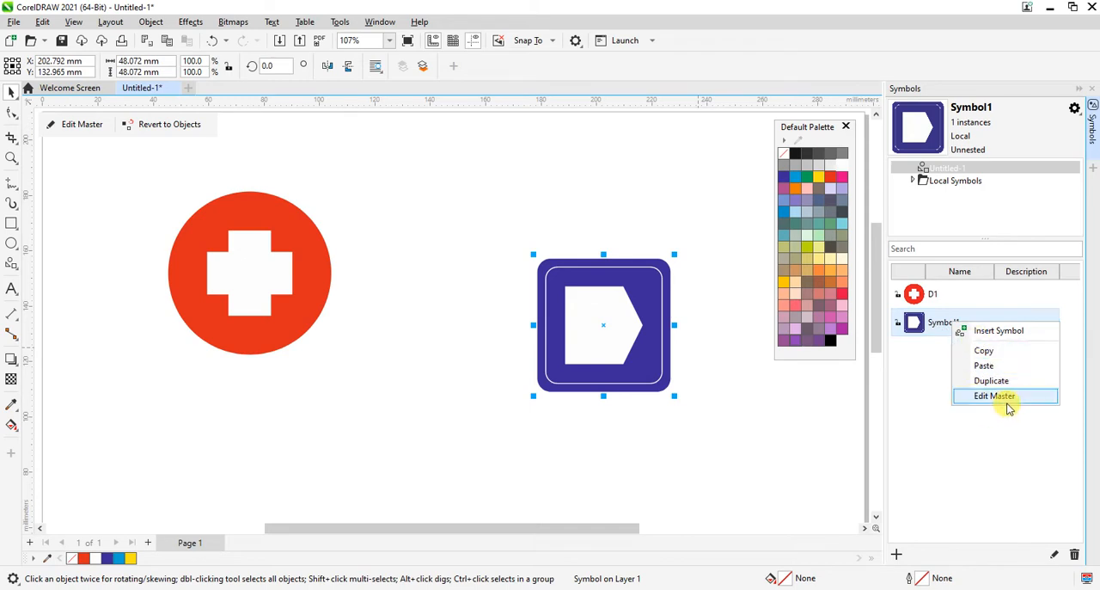
{"action": "left_click", "coordinate": [939, 333]}
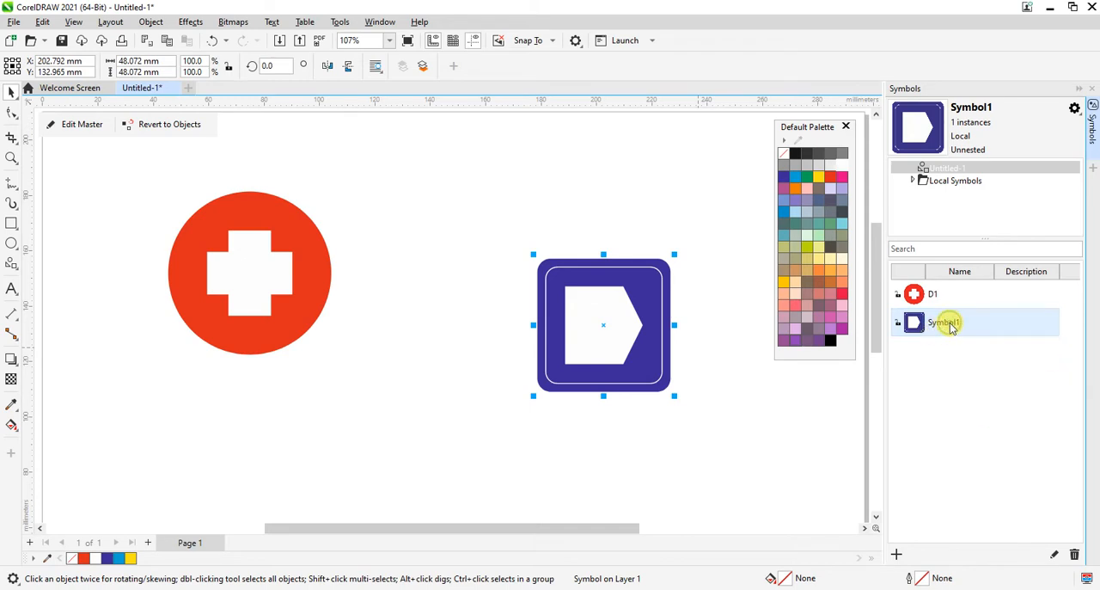
{"action": "right_click", "coordinate": [950, 327]}
{"action": "left_click", "coordinate": [1002, 400]}
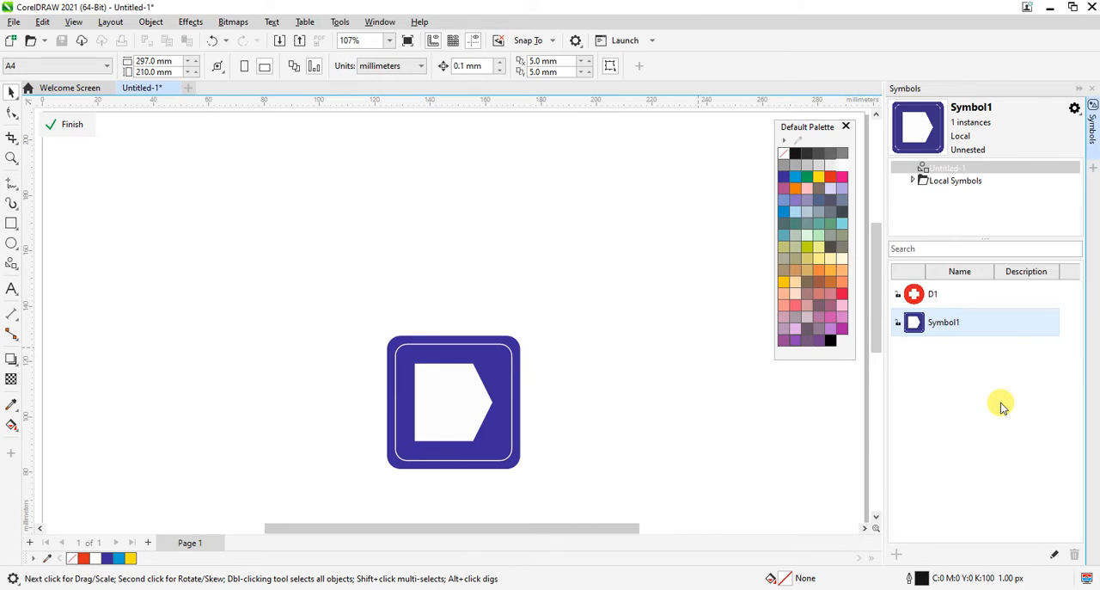
{"action": "left_click", "coordinate": [73, 126]}
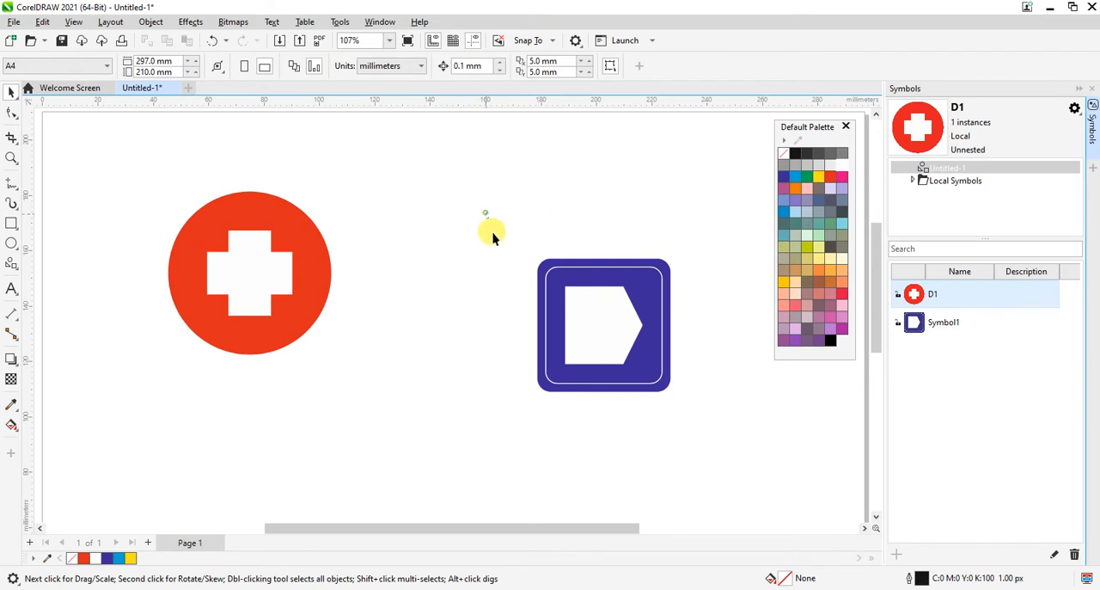
Step: Select the blue square symbol on the page, reopen its master for viewing, and leave master editing
{"action": "left_click_drag", "start_coordinate": [492, 238], "coordinate": [693, 437]}
{"action": "left_click", "coordinate": [943, 323]}
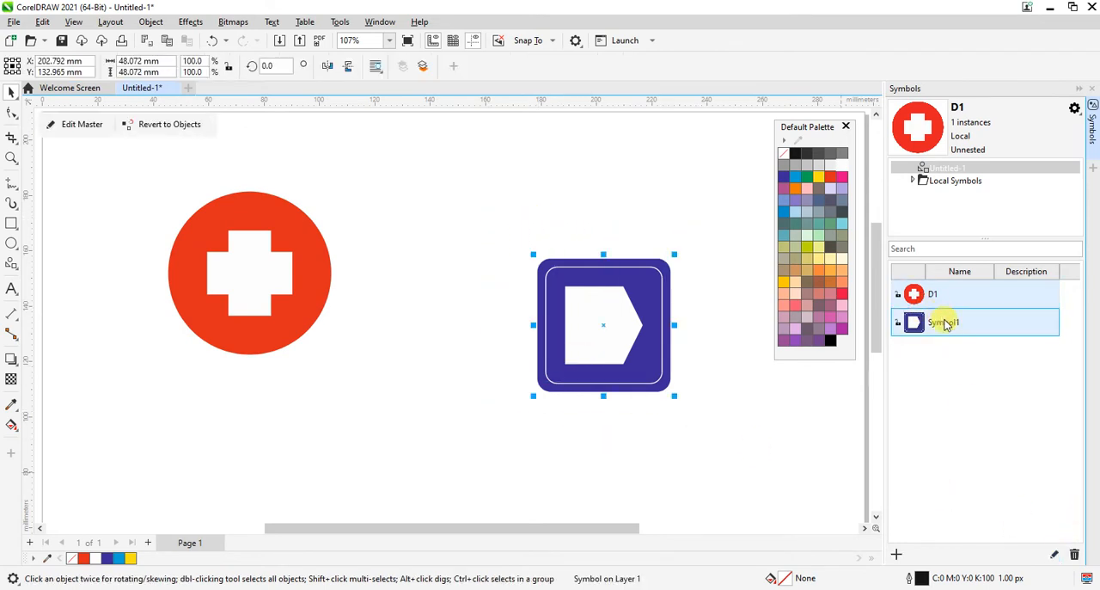
{"action": "left_click", "coordinate": [1053, 552]}
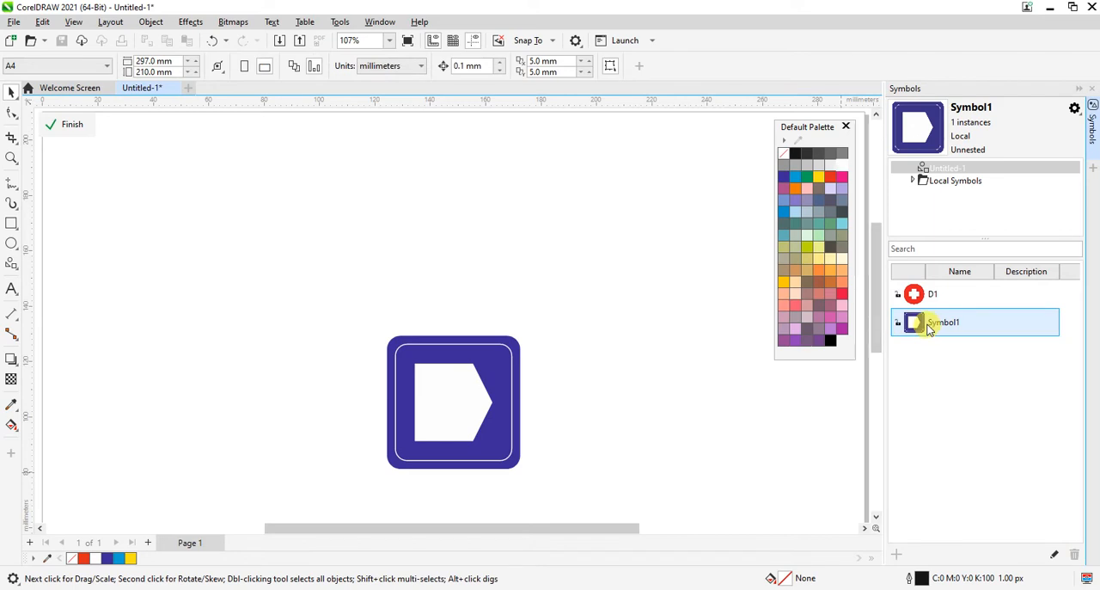
{"action": "left_click", "coordinate": [71, 126]}
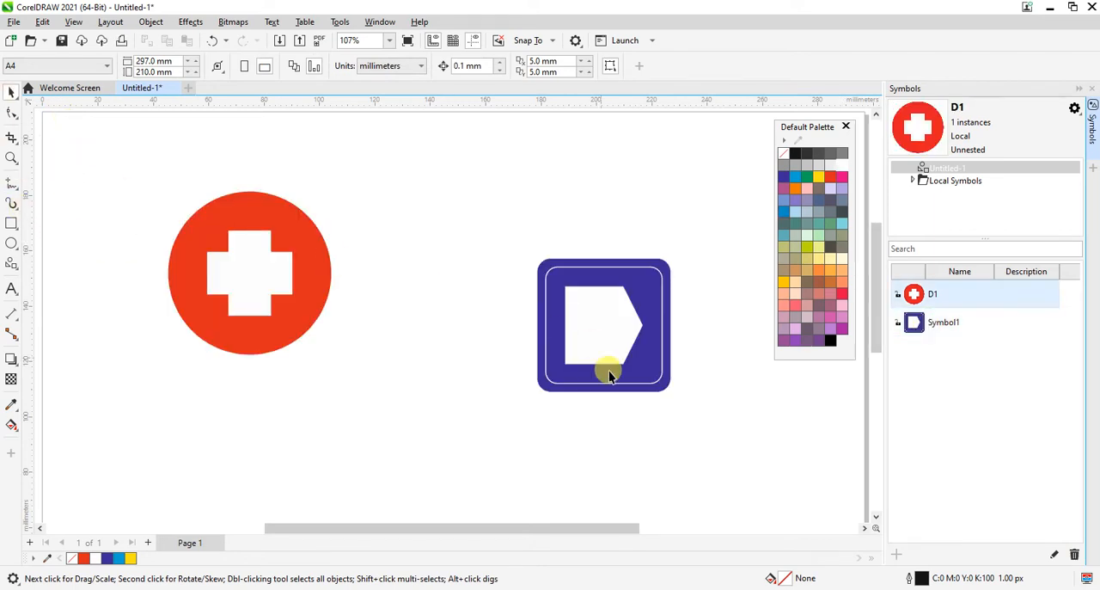
Step: Move the blue square symbol beside the red circle, level with it, to about X 150 mm, Y 152 mm
{"action": "left_click", "coordinate": [593, 324]}
{"action": "left_click_drag", "start_coordinate": [611, 348], "coordinate": [487, 297]}
{"action": "left_click", "coordinate": [746, 412]}
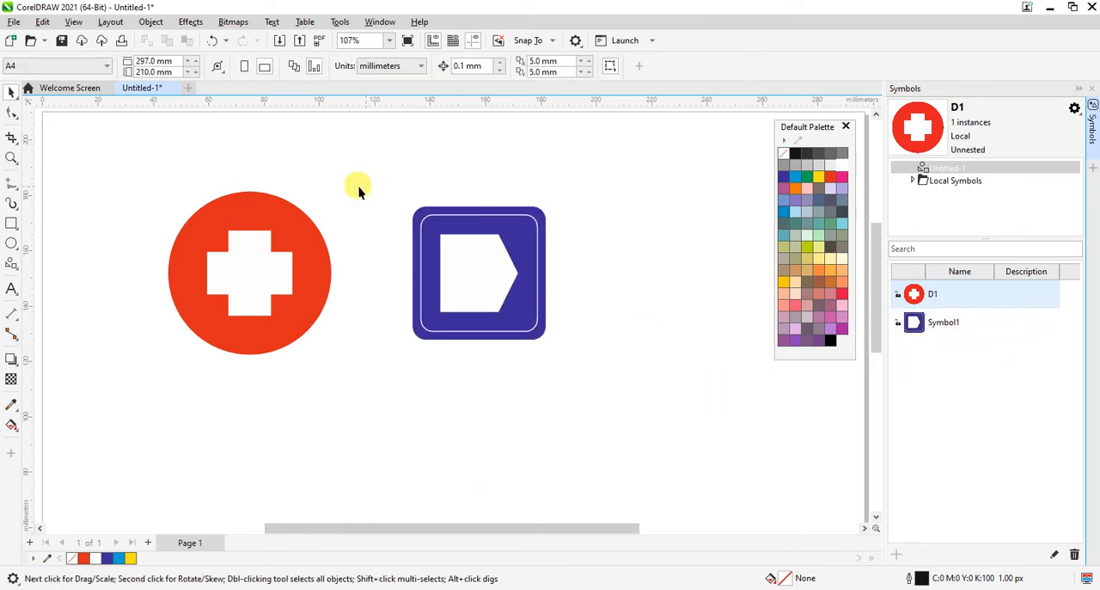
{"action": "left_click", "coordinate": [151, 21]}
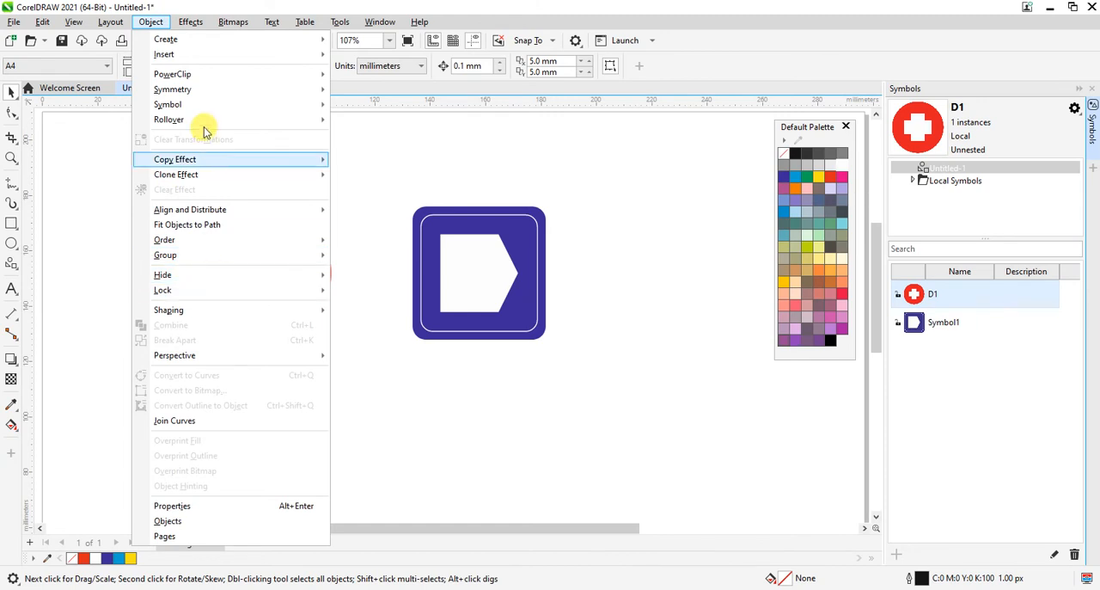
{"action": "left_click", "coordinate": [817, 360]}
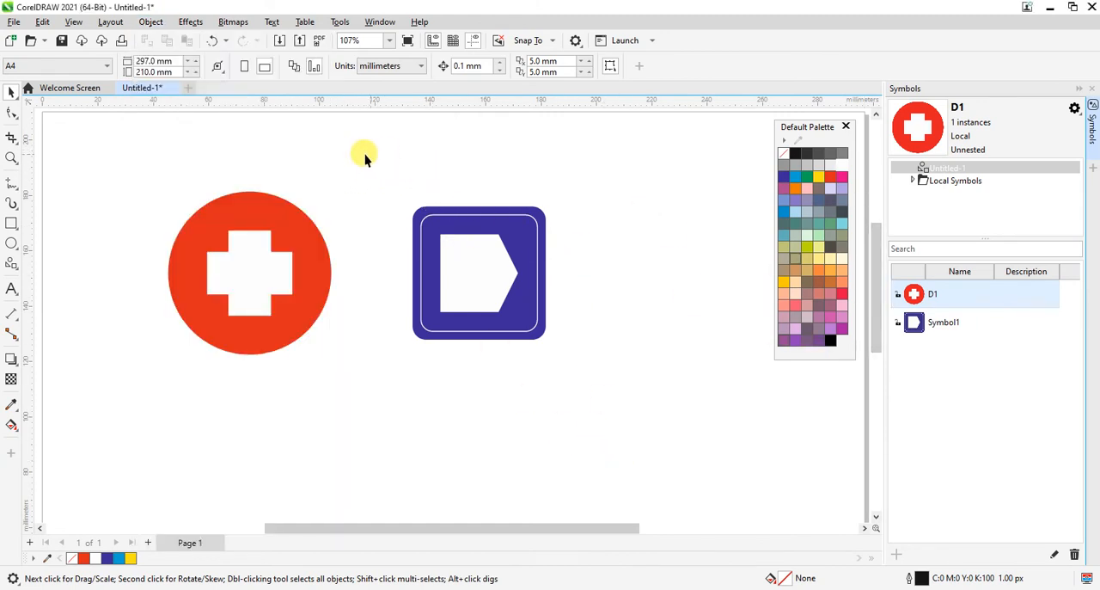
{"action": "left_click_drag", "start_coordinate": [363, 154], "coordinate": [571, 349]}
{"action": "mouse_move", "coordinate": [495, 327]}
{"action": "left_mouse_down"}
{"action": "mouse_move", "coordinate": [475, 315]}
{"action": "mouse_move", "coordinate": [473, 324]}
{"action": "left_mouse_up"}
{"action": "left_click", "coordinate": [633, 413]}
{"action": "left_click", "coordinate": [956, 294]}
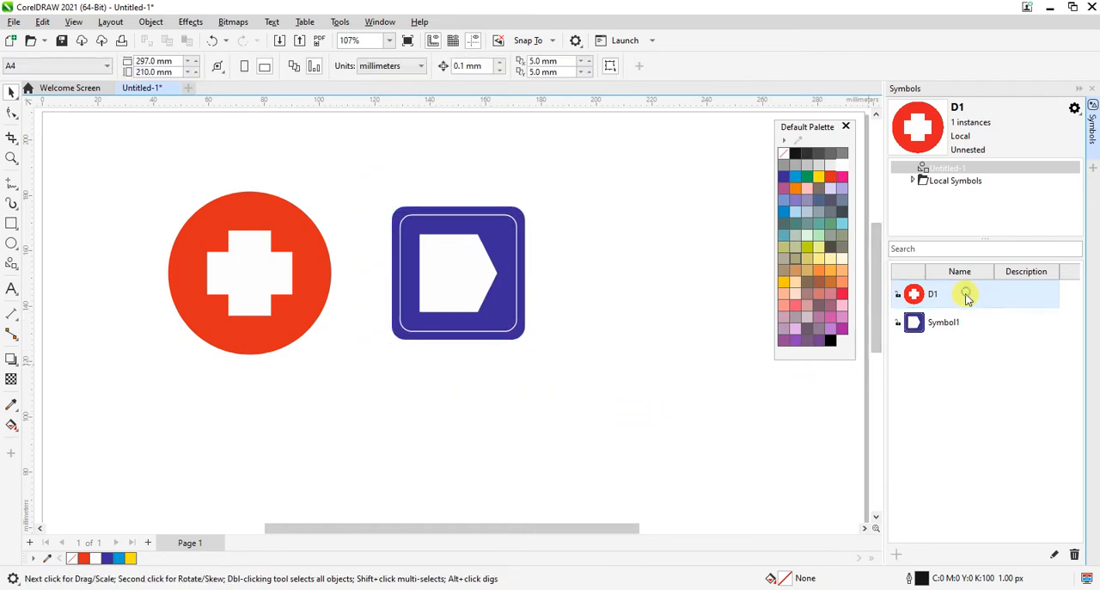
{"action": "left_click", "coordinate": [950, 294]}
{"action": "key", "text": "BackSpace"}
{"action": "left_click", "coordinate": [975, 319]}
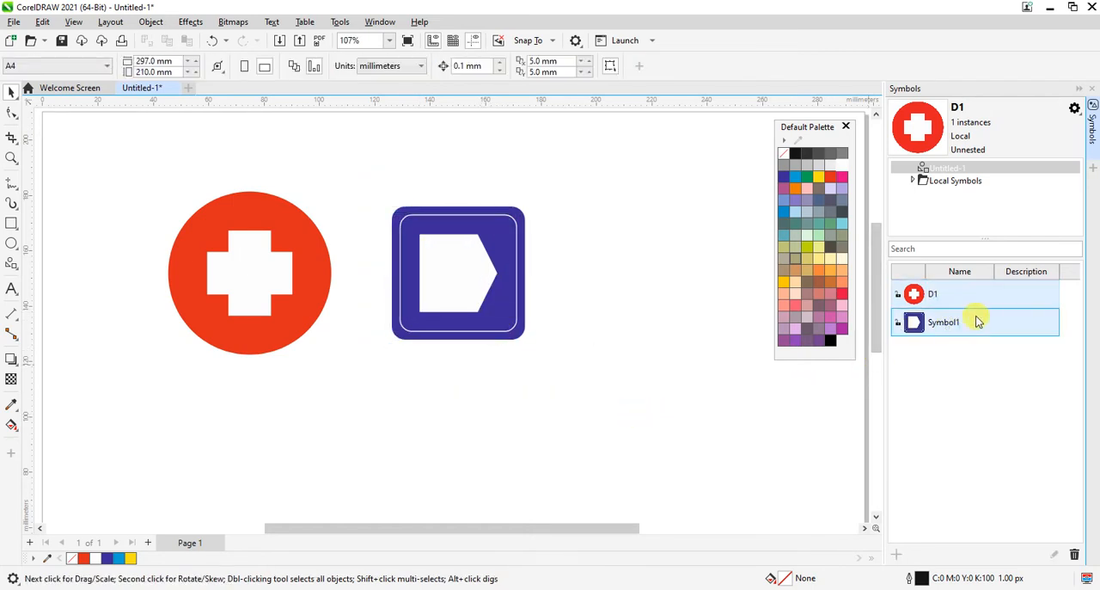
{"action": "left_click", "coordinate": [974, 320]}
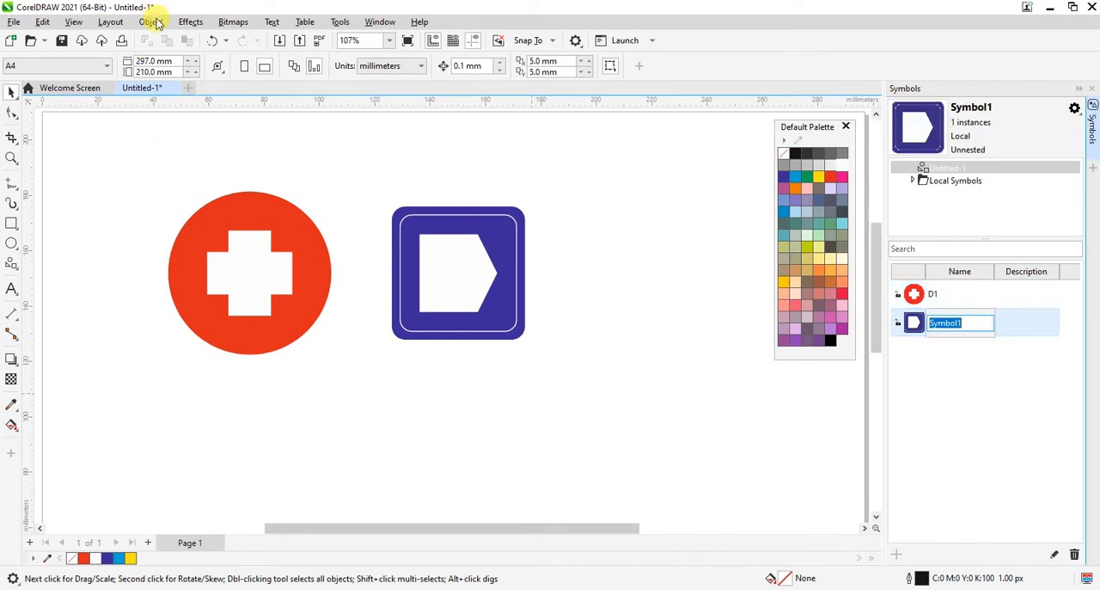
{"action": "key", "text": "Return"}
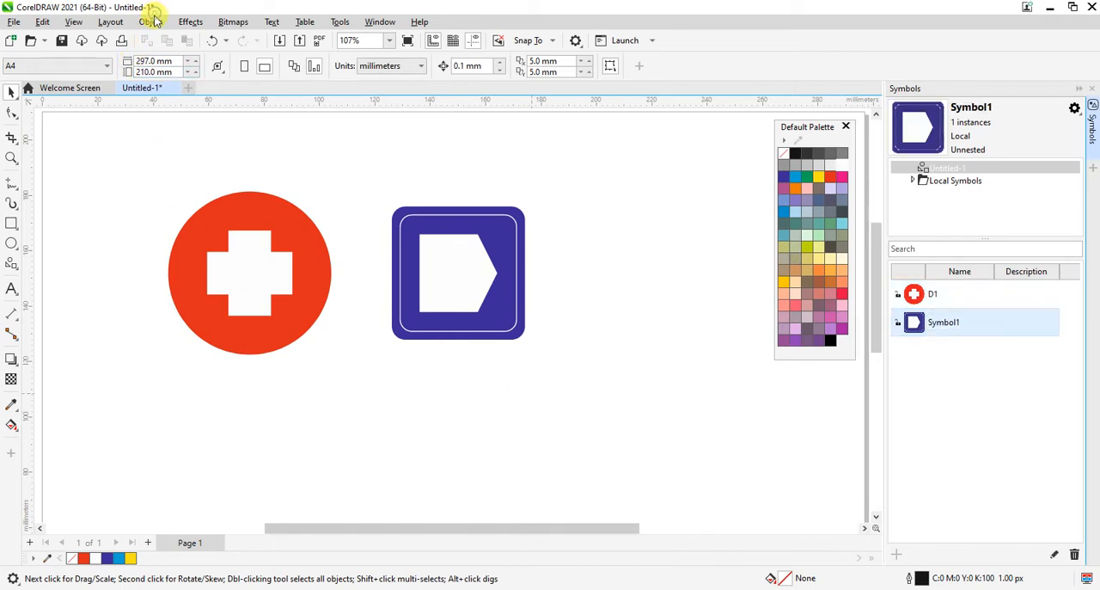
Step: Examine which Symbol commands are available with nothing selected and with the blue square symbol selected
{"action": "left_click", "coordinate": [151, 21]}
{"action": "mouse_move", "coordinate": [195, 105]}
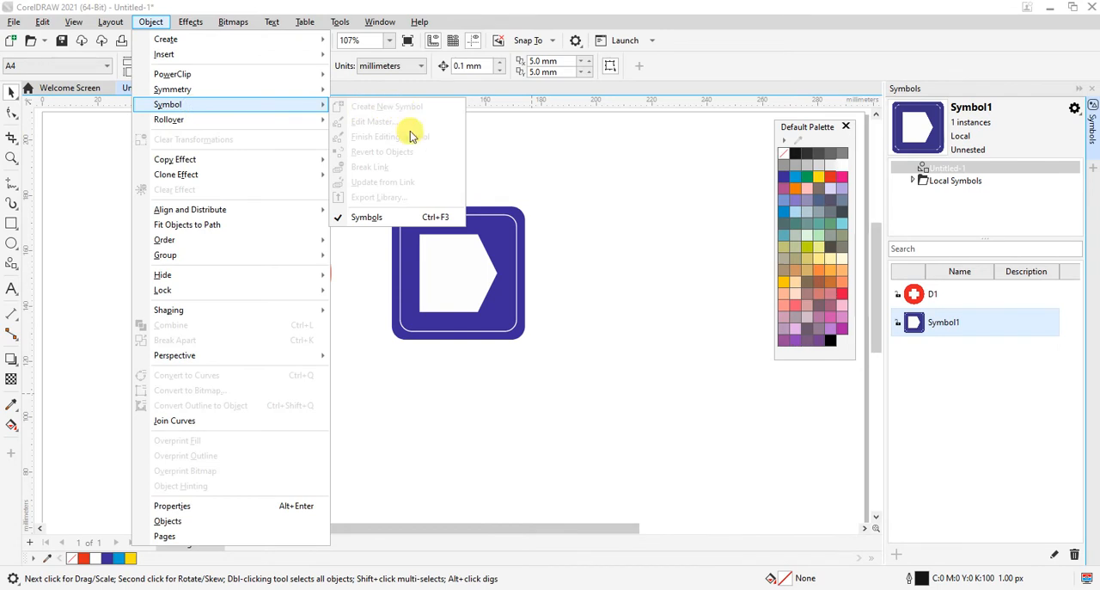
{"action": "left_click", "coordinate": [727, 355]}
{"action": "left_click_drag", "start_coordinate": [156, 209], "coordinate": [622, 369]}
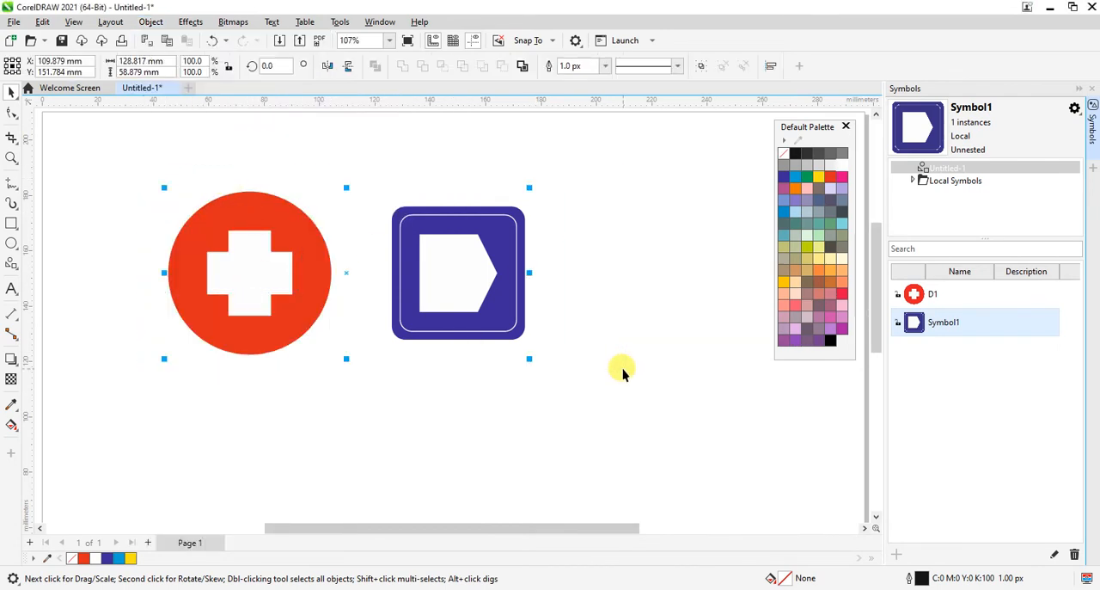
{"action": "left_click", "coordinate": [622, 369]}
{"action": "left_click_drag", "start_coordinate": [378, 186], "coordinate": [657, 423]}
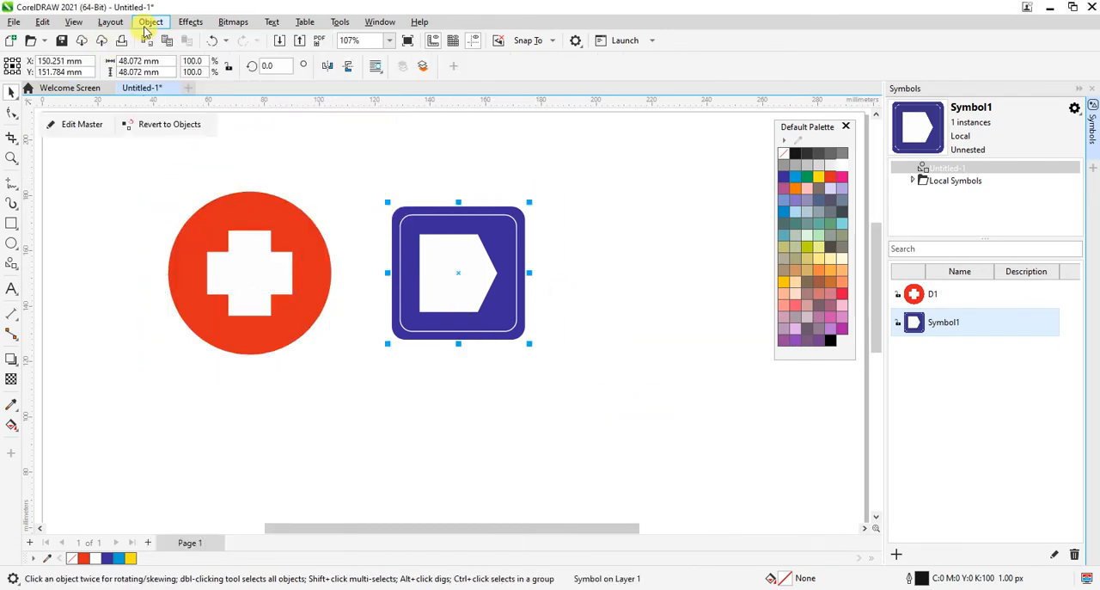
{"action": "left_click", "coordinate": [146, 26]}
{"action": "mouse_move", "coordinate": [191, 103]}
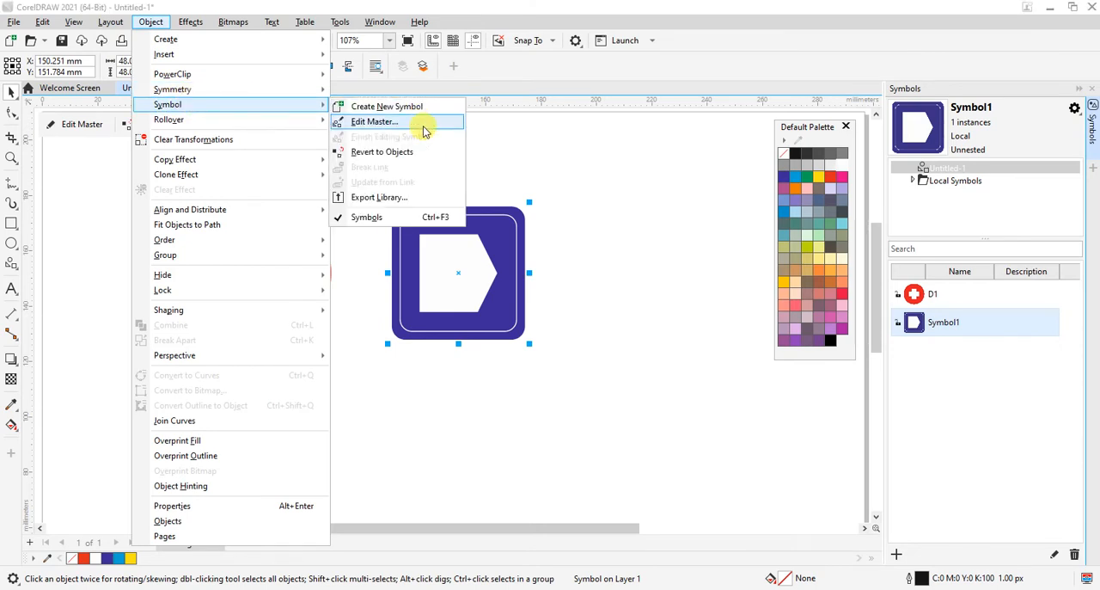
{"action": "left_click", "coordinate": [357, 195]}
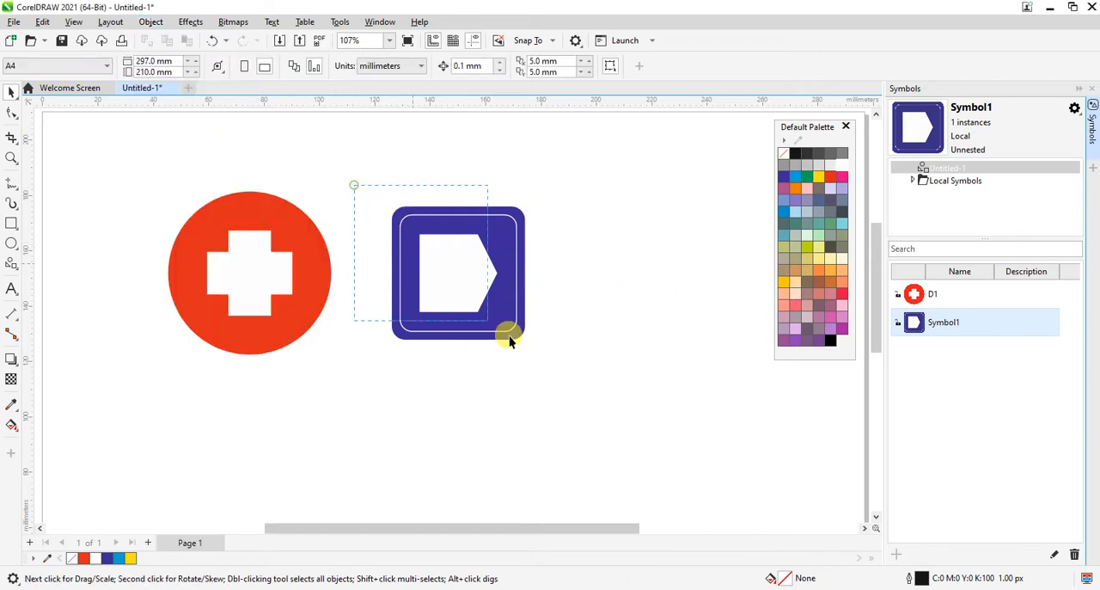
Step: Place three copies of the blue square symbol in the free area below and beside the original
{"action": "left_click_drag", "start_coordinate": [509, 335], "coordinate": [582, 381]}
{"action": "left_click_drag", "start_coordinate": [455, 295], "coordinate": [445, 431]}
{"action": "right_click", "coordinate": [653, 422]}
{"action": "right_click", "coordinate": [446, 432]}
{"action": "key", "text": "F3"}
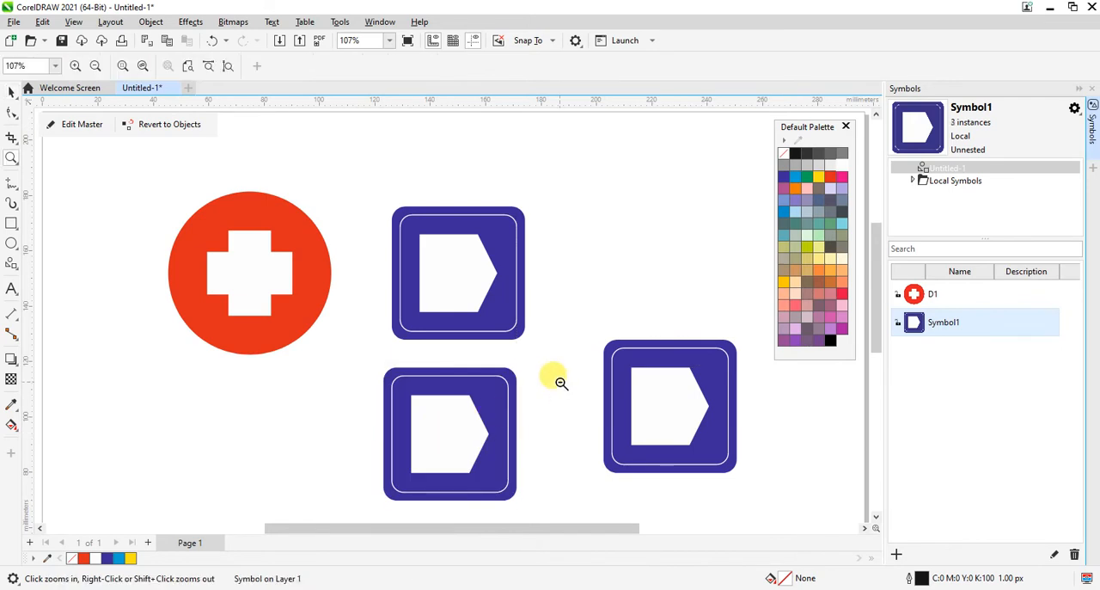
{"action": "mouse_move", "coordinate": [454, 377]}
{"action": "left_mouse_down"}
{"action": "mouse_move", "coordinate": [550, 439]}
{"action": "mouse_move", "coordinate": [513, 445]}
{"action": "mouse_move", "coordinate": [525, 445]}
{"action": "left_mouse_up"}
{"action": "right_click", "coordinate": [551, 439]}
{"action": "key", "text": "z"}
{"action": "left_click_drag", "start_coordinate": [324, 184], "coordinate": [730, 478]}
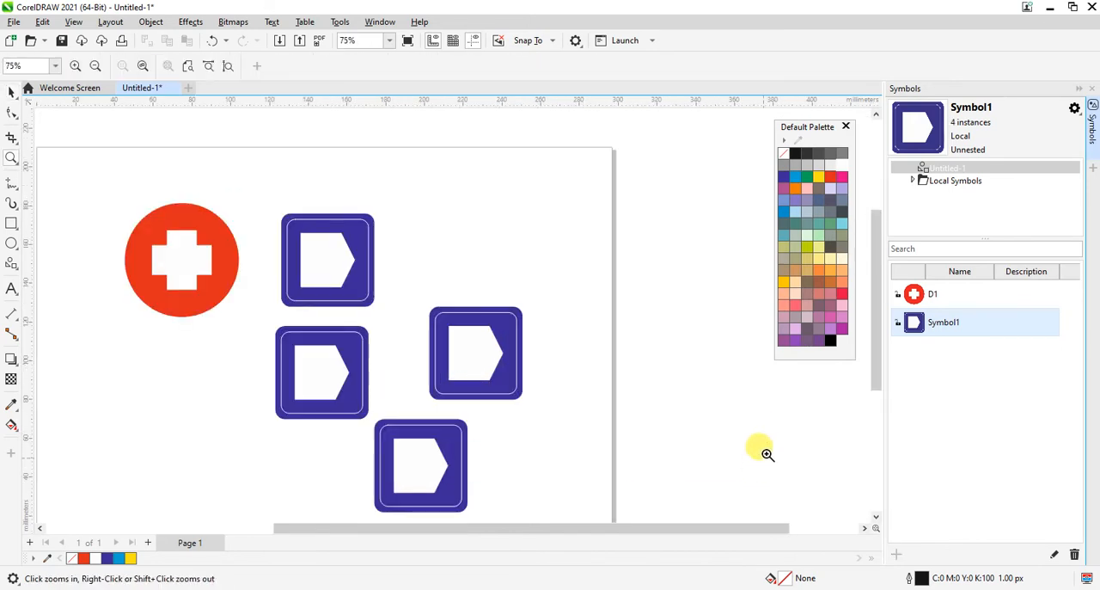
{"action": "key", "text": "space"}
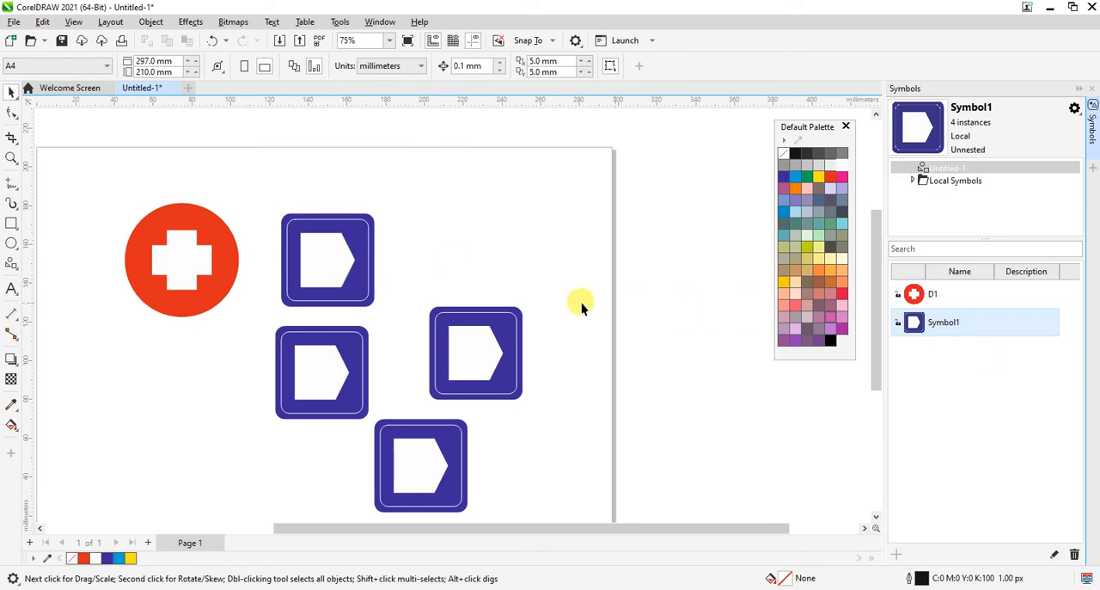
Step: In the blue square symbol's master, set the pentagon's fill and the inner square's outline to light cyan (C:60 M:0 Y:20 K:0)
{"action": "left_click", "coordinate": [325, 259]}
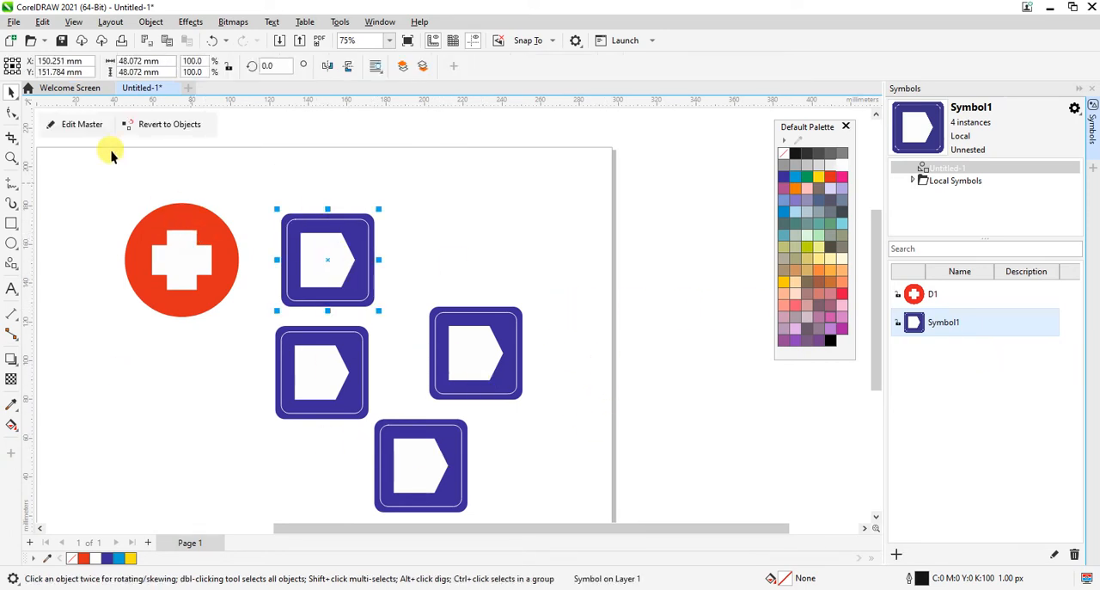
{"action": "left_click", "coordinate": [415, 238]}
{"action": "left_click", "coordinate": [342, 270]}
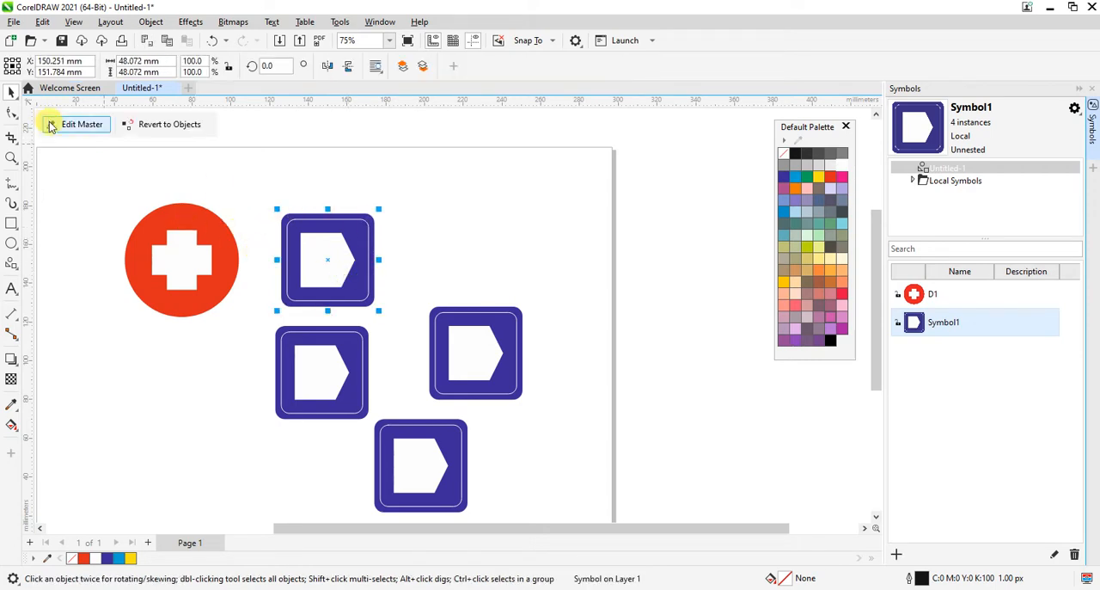
{"action": "left_click", "coordinate": [433, 265]}
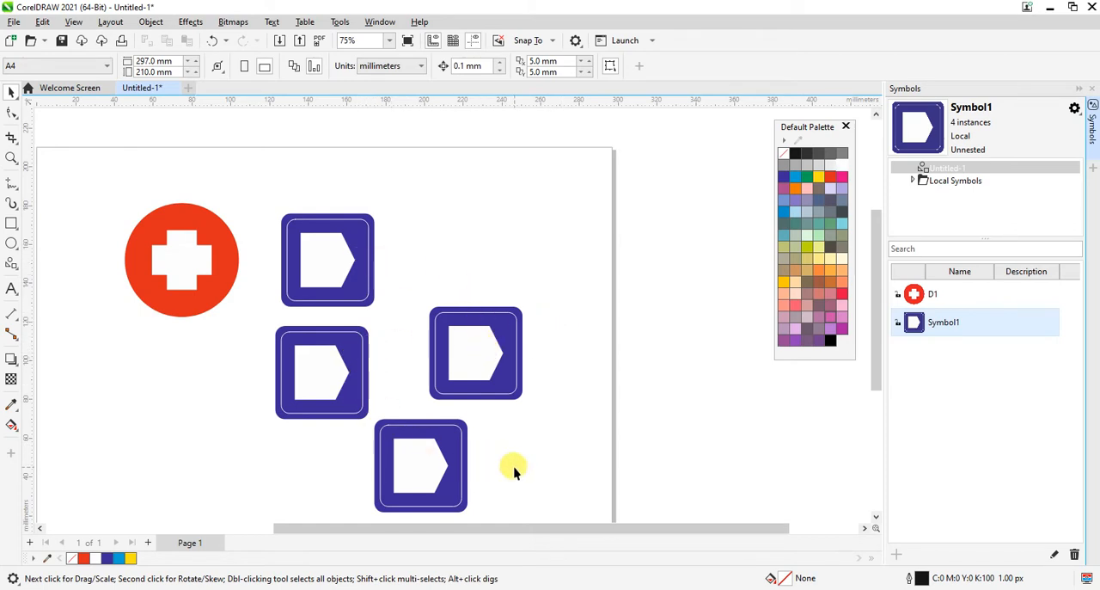
{"action": "left_click", "coordinate": [310, 267]}
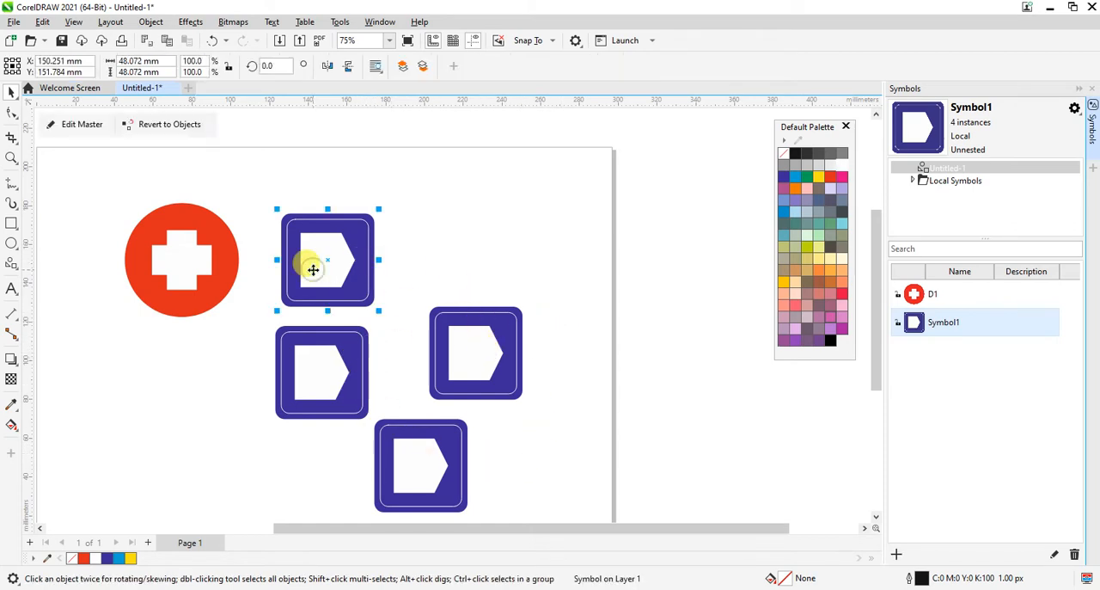
{"action": "left_click", "coordinate": [80, 127]}
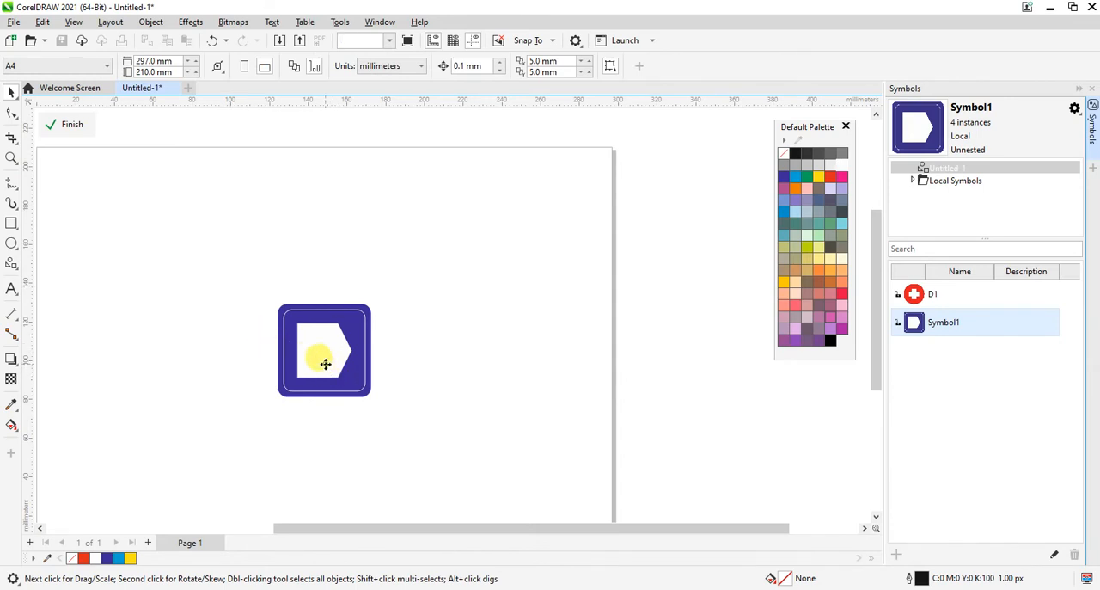
{"action": "left_click", "coordinate": [324, 363]}
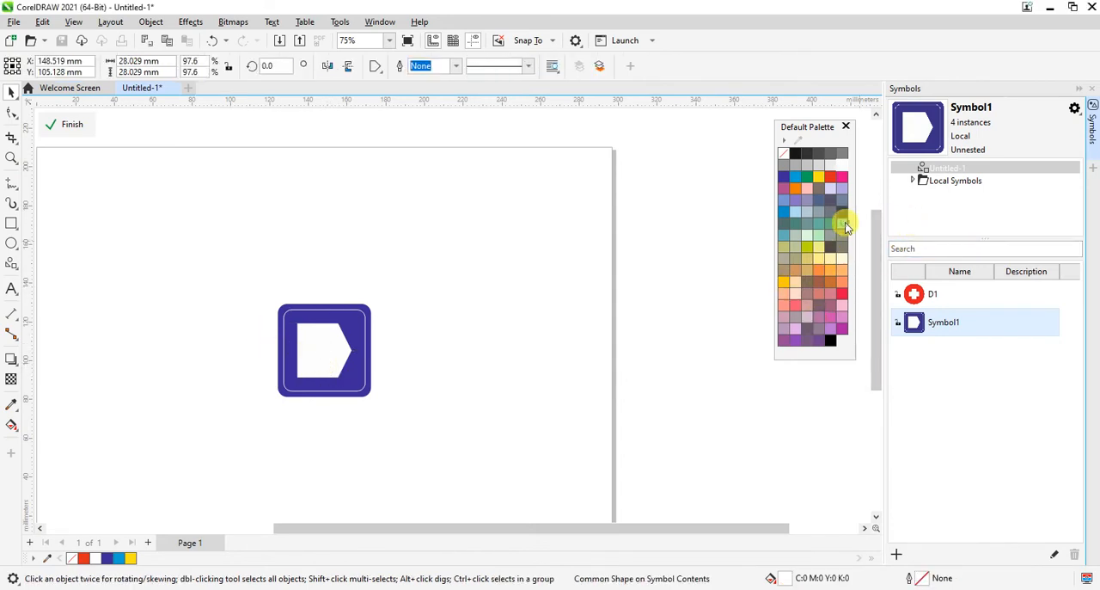
{"action": "left_click", "coordinate": [841, 223]}
{"action": "left_click", "coordinate": [356, 391]}
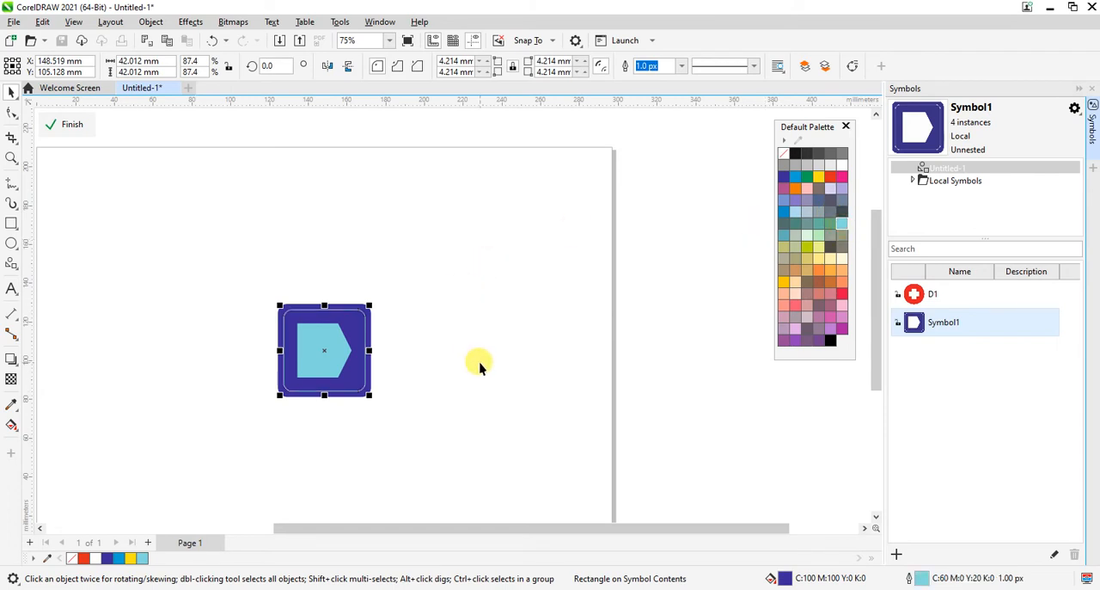
{"action": "left_click", "coordinate": [74, 126]}
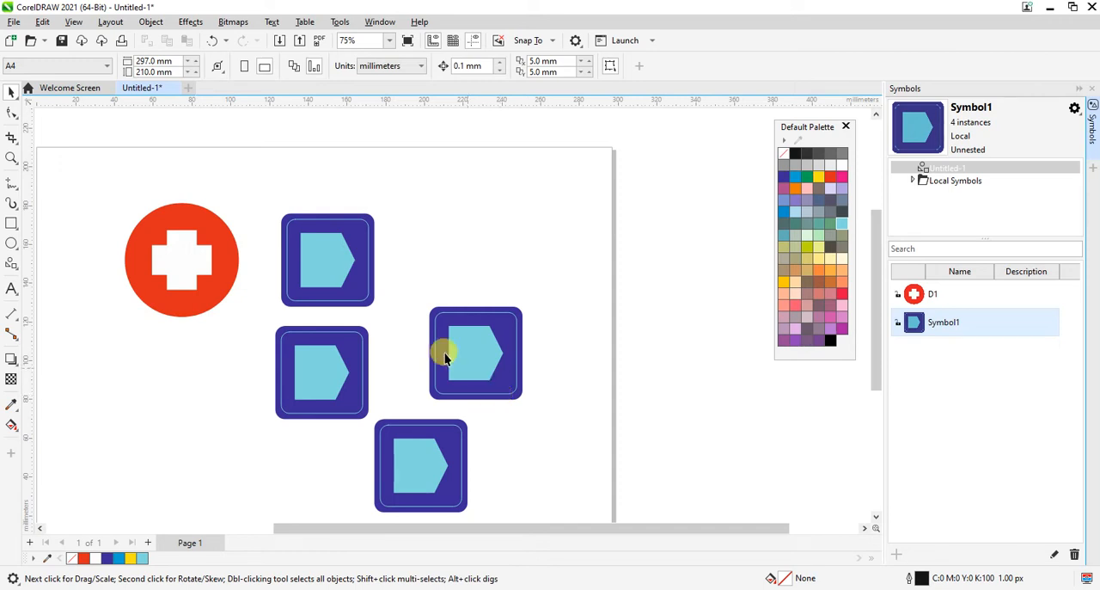
Step: Compare the D1 and Symbol1 entries in the symbol list, including their previews and instance details
{"action": "left_click", "coordinate": [310, 261]}
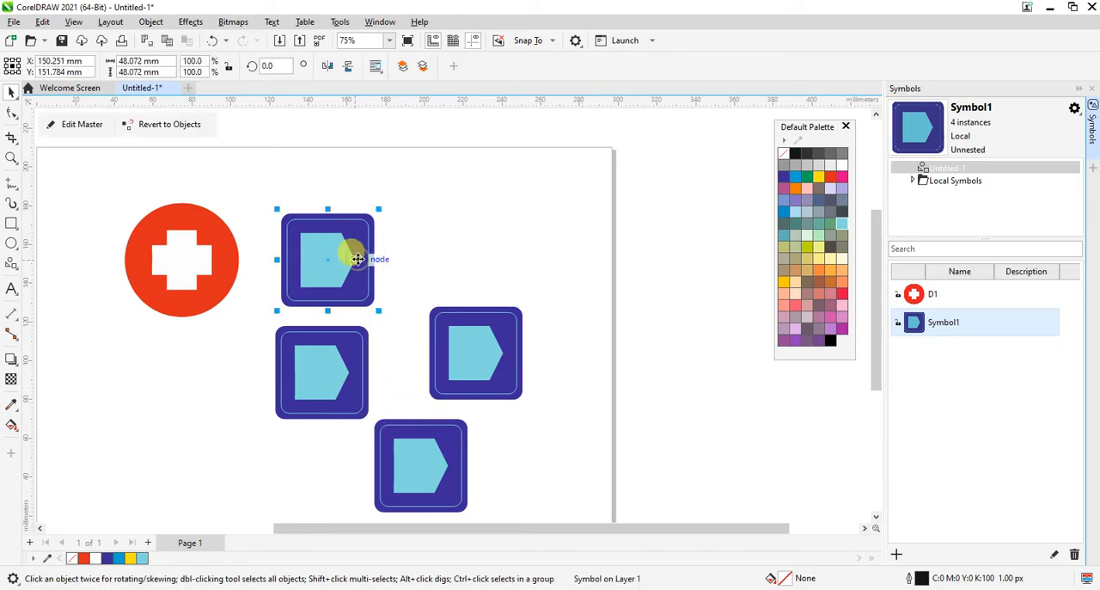
{"action": "left_click", "coordinate": [948, 295]}
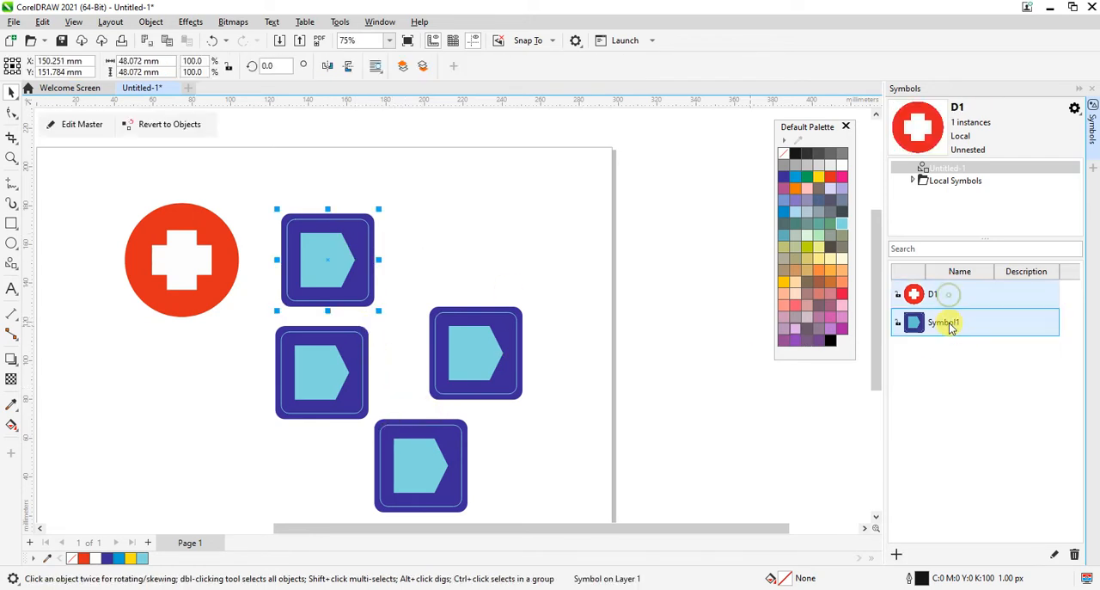
{"action": "left_click", "coordinate": [948, 322]}
{"action": "left_click", "coordinate": [948, 317]}
{"action": "left_click", "coordinate": [945, 321]}
{"action": "left_click", "coordinate": [948, 294]}
{"action": "left_click", "coordinate": [945, 322]}
{"action": "left_click", "coordinate": [498, 233]}
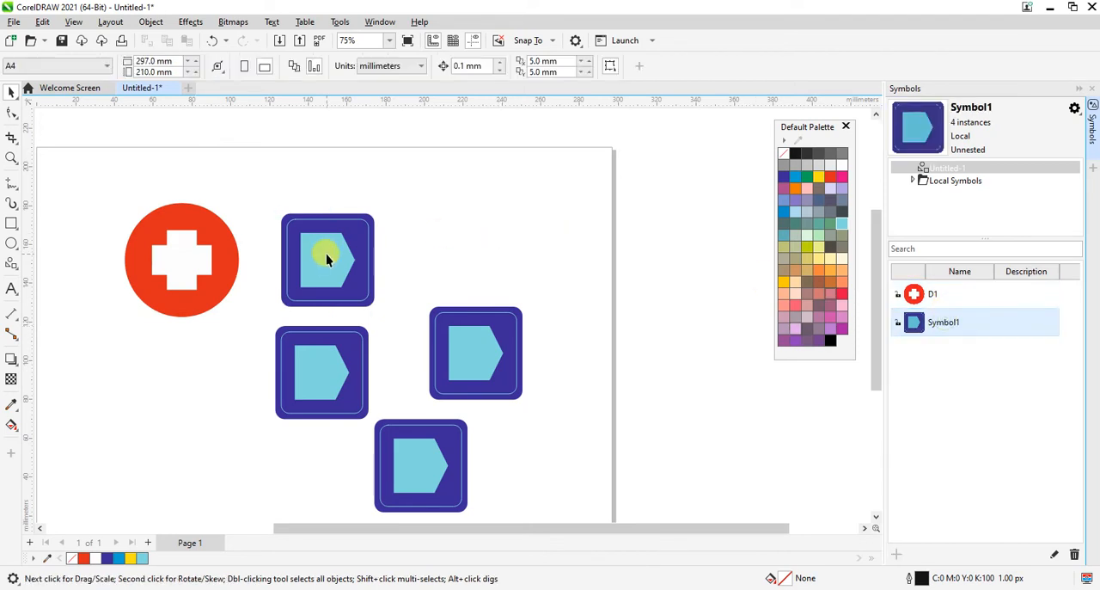
Step: Inspect the blue square symbol instances on the page for the colour change made in the master
{"action": "left_click", "coordinate": [326, 254]}
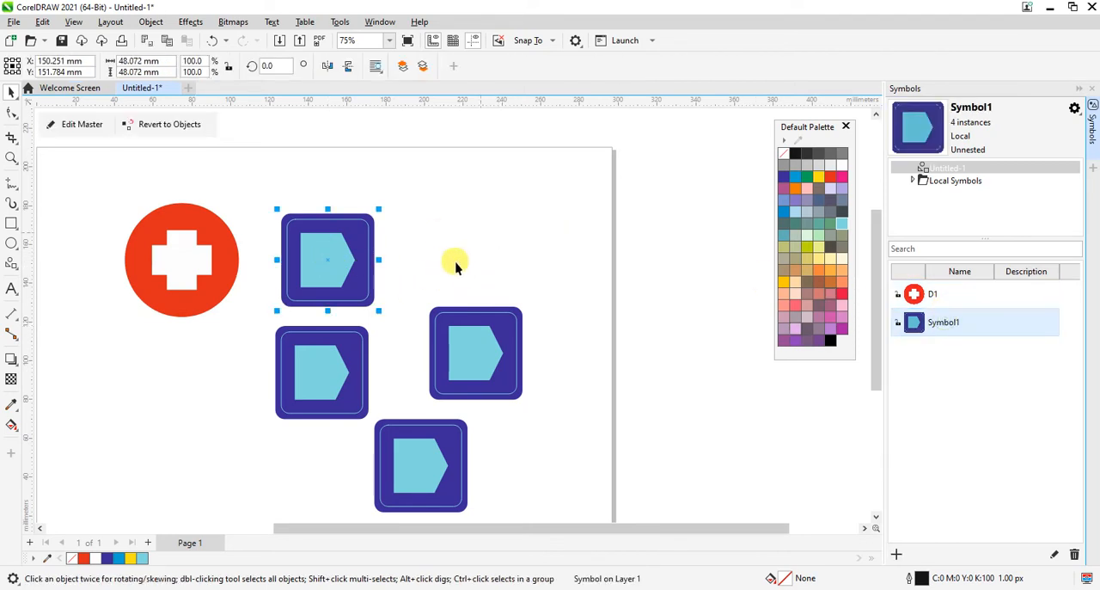
{"action": "left_click", "coordinate": [305, 372]}
{"action": "left_click", "coordinate": [408, 355]}
{"action": "left_click", "coordinate": [394, 455]}
{"action": "left_click", "coordinate": [314, 261]}
{"action": "left_click", "coordinate": [532, 251]}
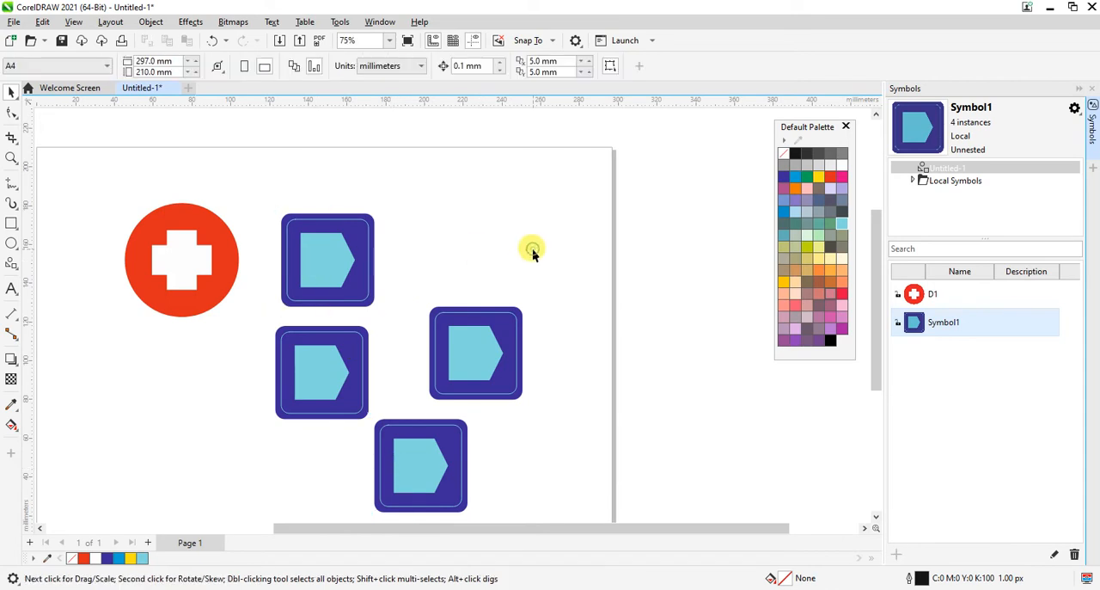
Step: Compare the symbol commands available with nothing selected and with the upper blue square symbol selected
{"action": "left_click", "coordinate": [153, 21]}
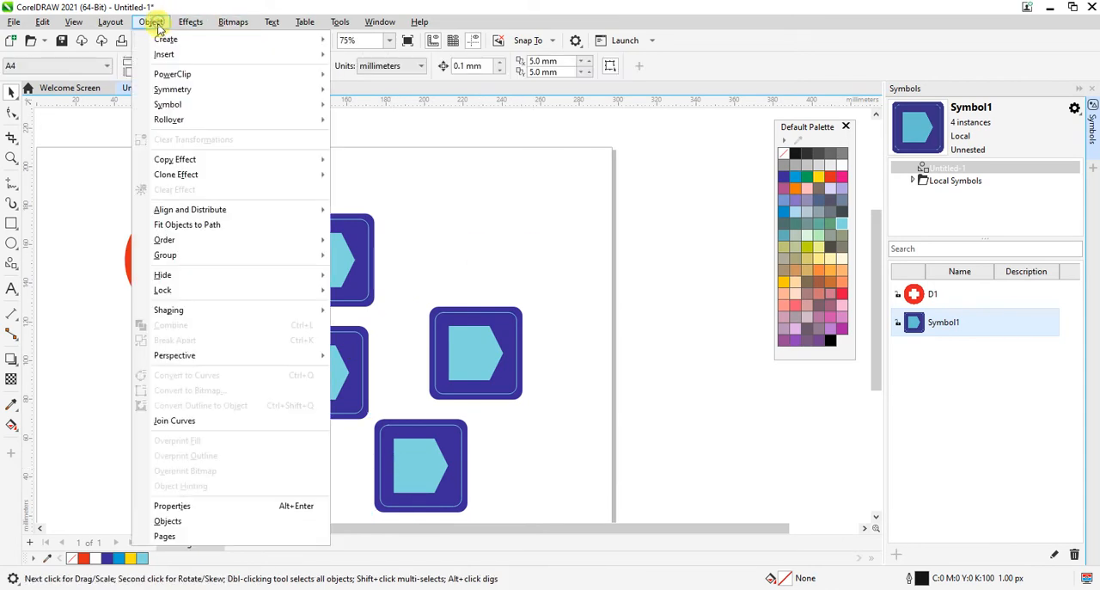
{"action": "mouse_move", "coordinate": [327, 104]}
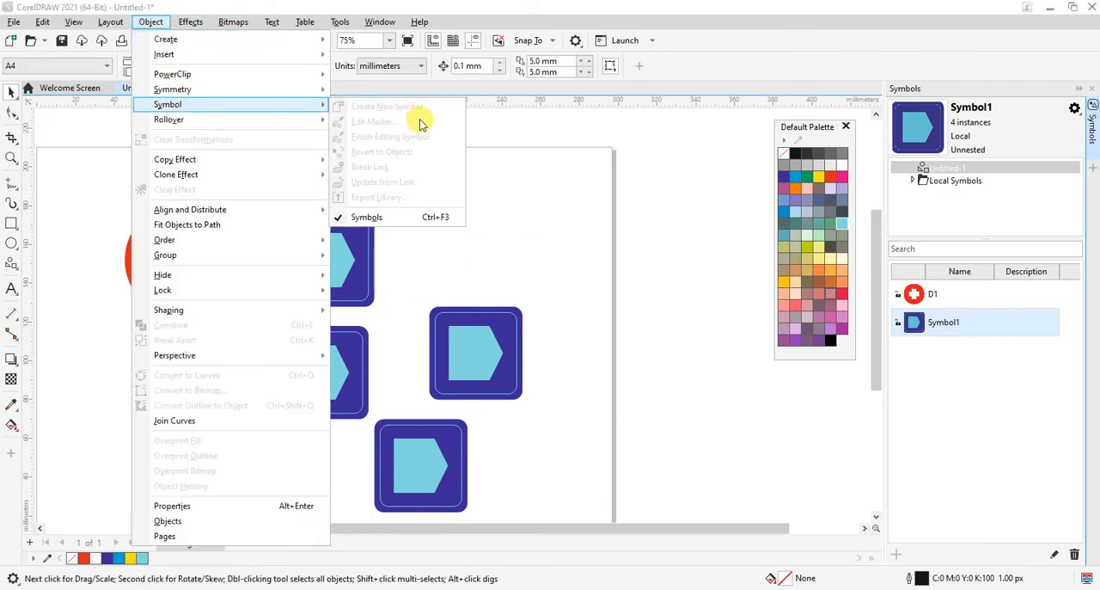
{"action": "left_click", "coordinate": [538, 201]}
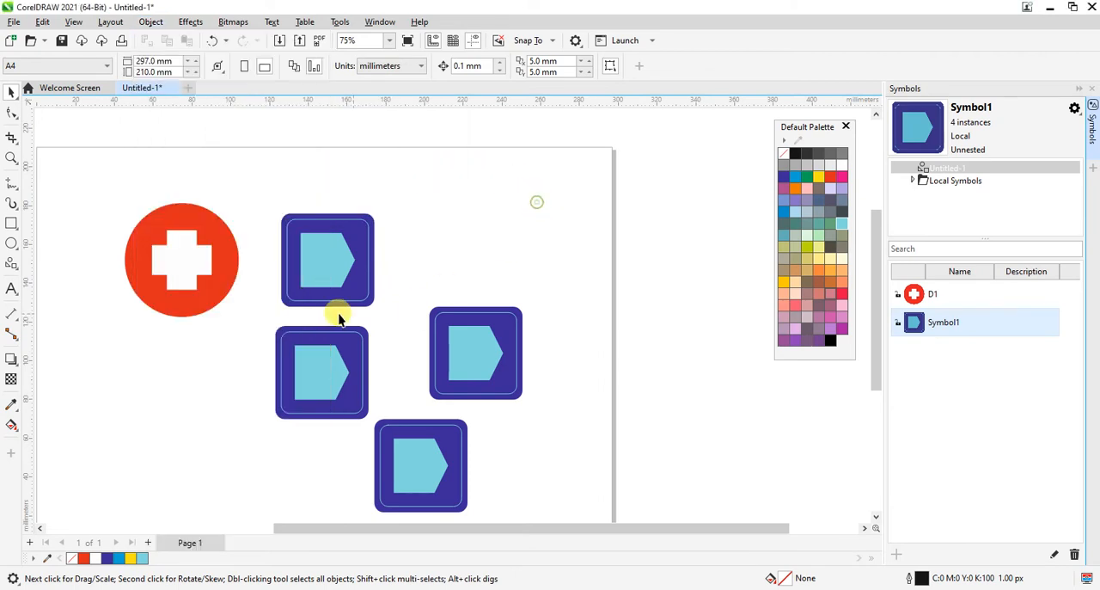
{"action": "left_click_drag", "start_coordinate": [255, 203], "coordinate": [420, 313]}
{"action": "left_click", "coordinate": [150, 22]}
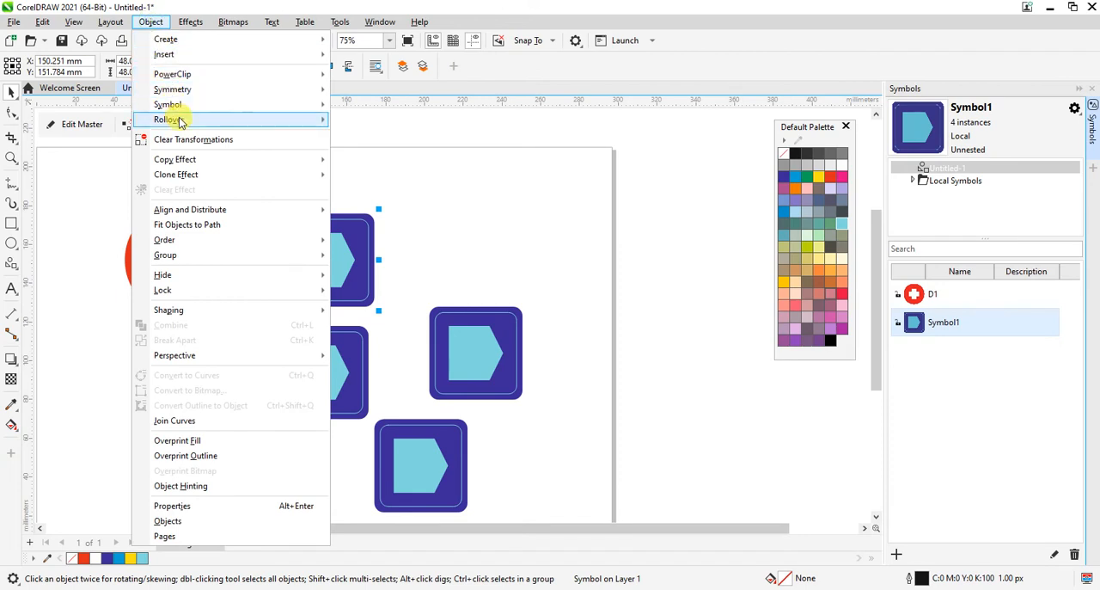
{"action": "mouse_move", "coordinate": [177, 105]}
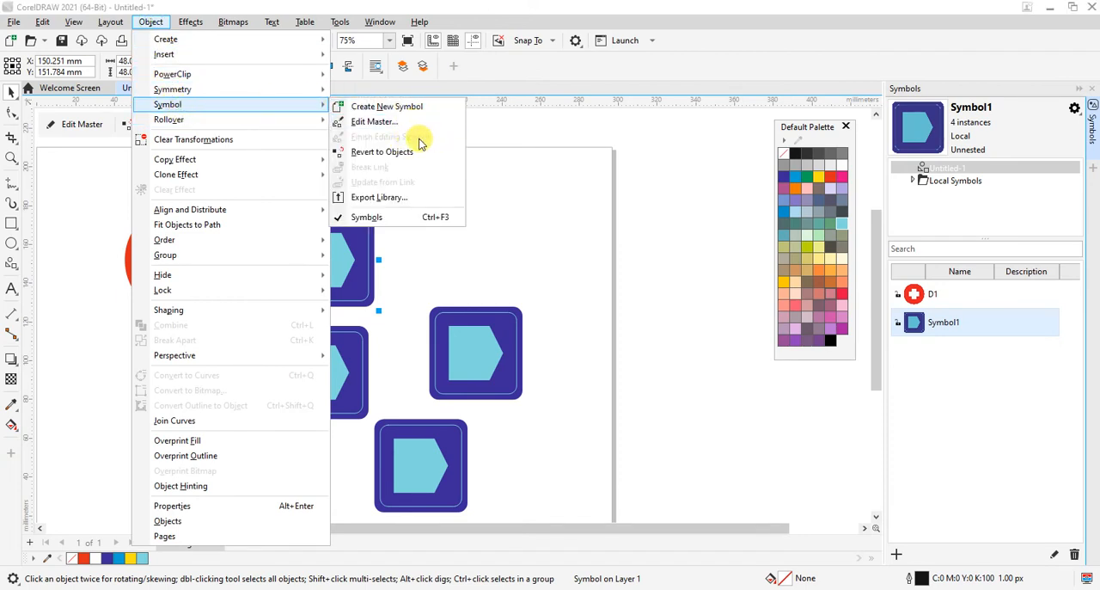
{"action": "left_click", "coordinate": [538, 184]}
{"action": "left_click", "coordinate": [538, 184]}
Step: Revert the upper blue square symbol to ordinary objects and move its pentagon and squares apart
{"action": "left_click", "coordinate": [295, 264]}
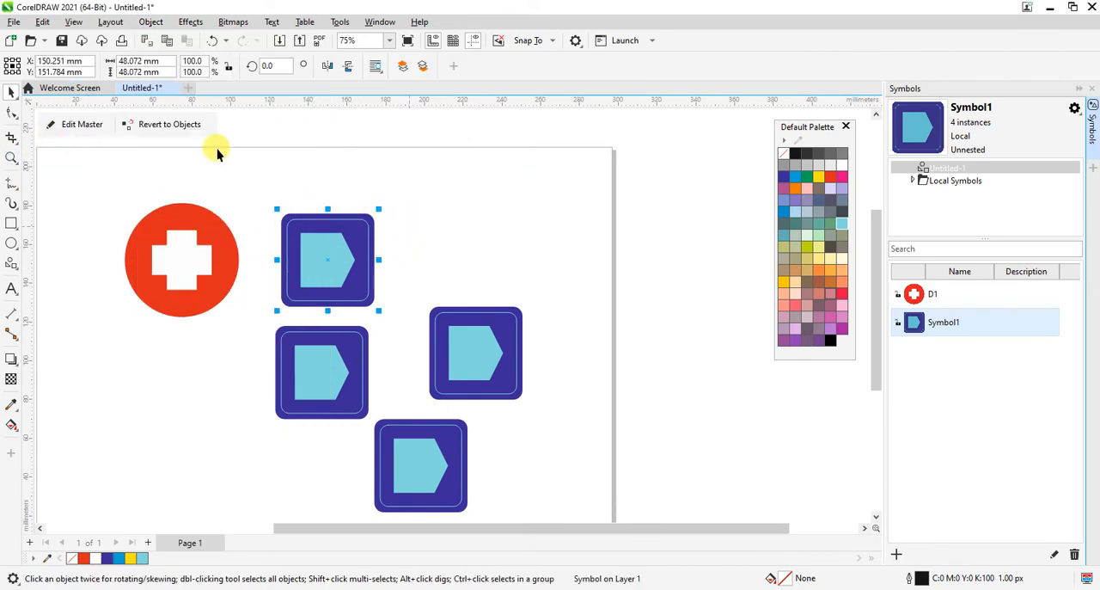
{"action": "left_click", "coordinate": [151, 22]}
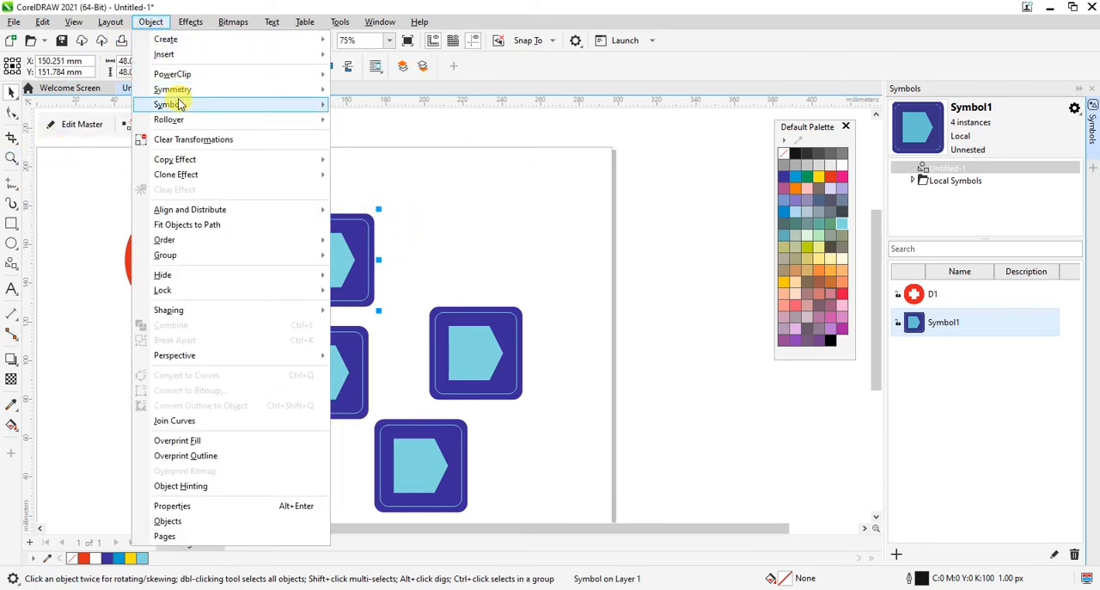
{"action": "mouse_move", "coordinate": [179, 104]}
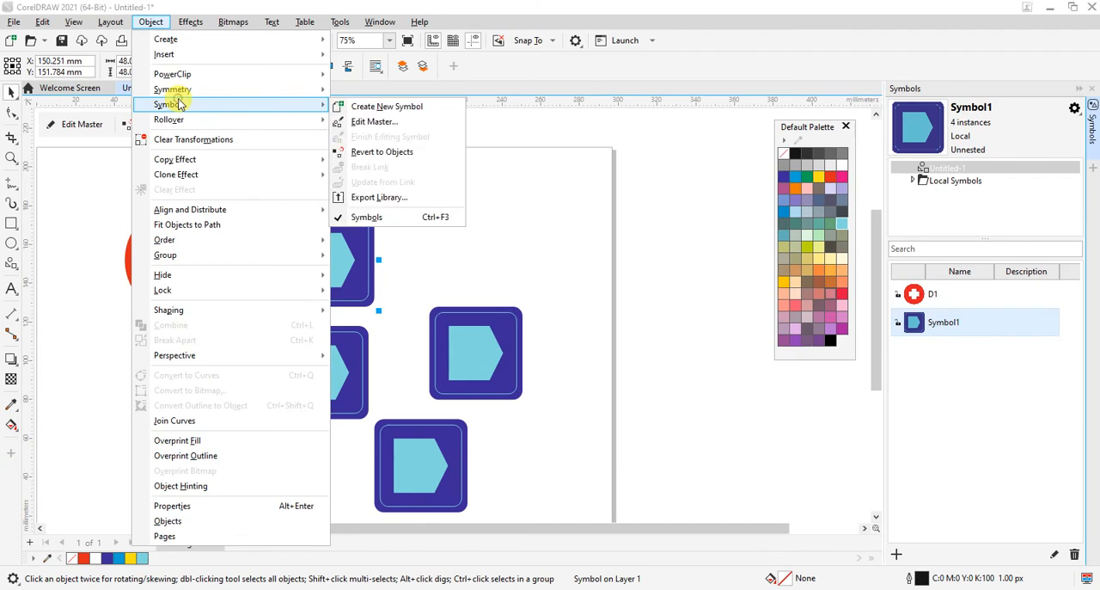
{"action": "left_click", "coordinate": [382, 152]}
{"action": "left_click", "coordinate": [346, 273]}
{"action": "left_click_drag", "start_coordinate": [346, 273], "coordinate": [512, 243]}
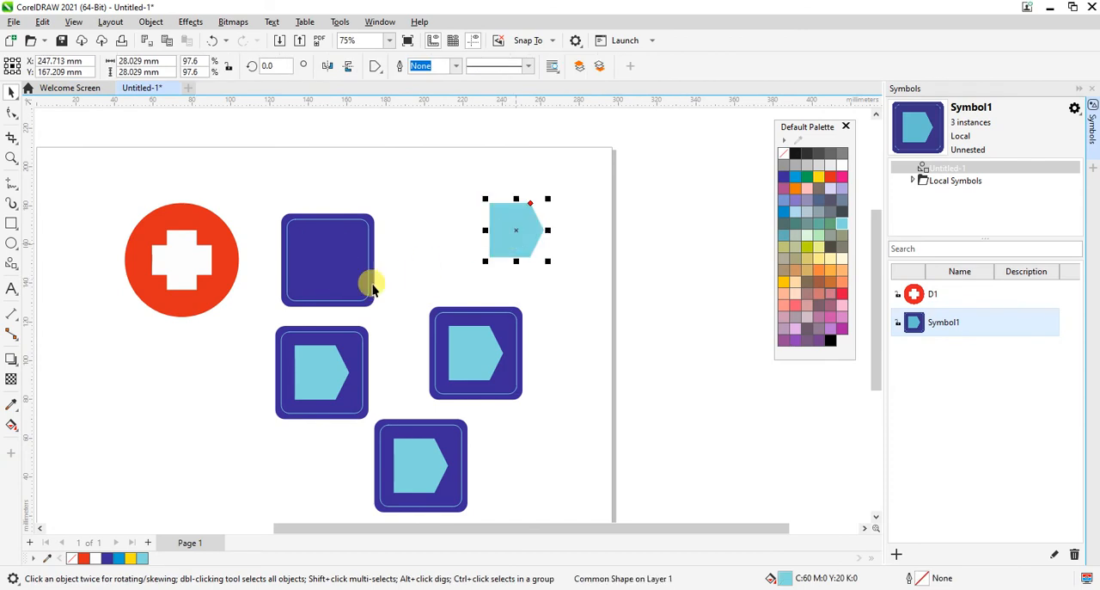
{"action": "left_click_drag", "start_coordinate": [370, 290], "coordinate": [445, 197]}
{"action": "left_click_drag", "start_coordinate": [338, 275], "coordinate": [459, 285]}
Step: Undo the moves of the pentagon and the squares, then clear the selection
{"action": "key", "text": "ctrl+z"}
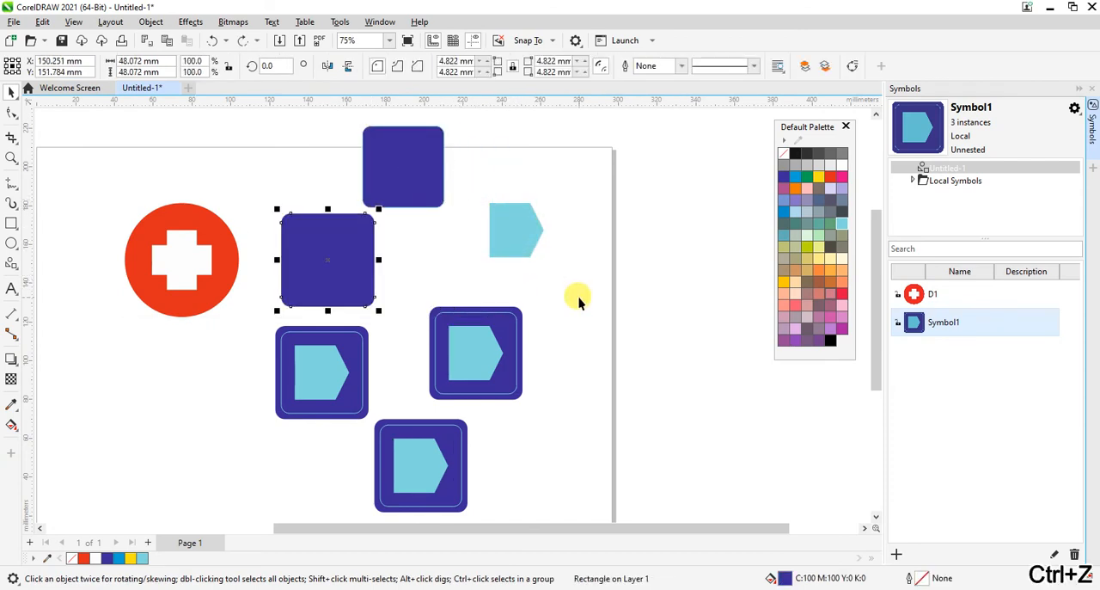
{"action": "key", "text": "ctrl+z"}
{"action": "key", "text": "ctrl+z"}
{"action": "key", "text": "ctrl+z"}
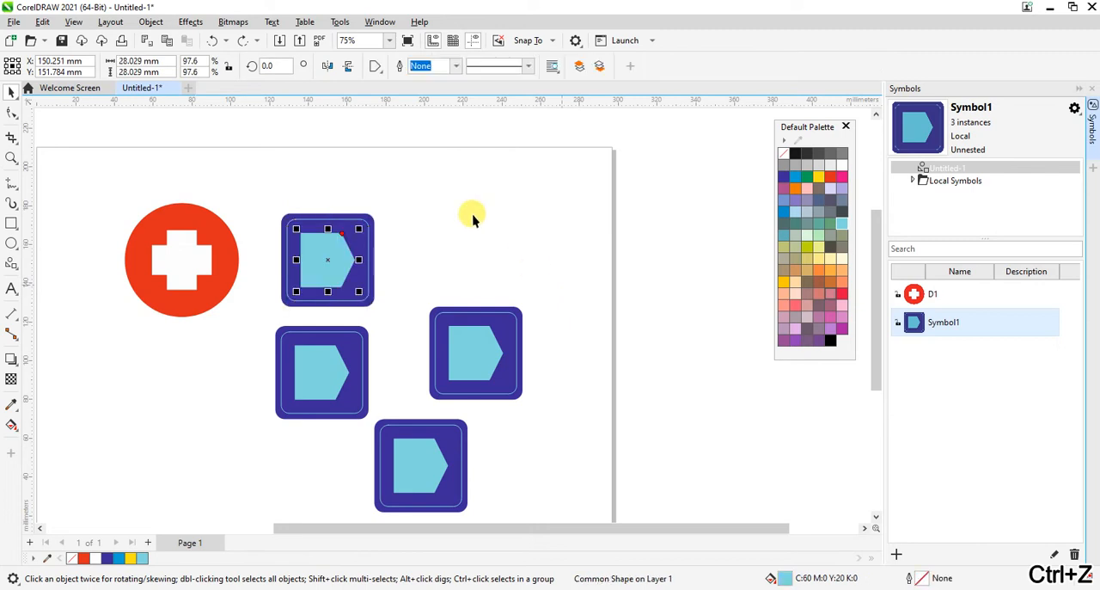
{"action": "left_click", "coordinate": [471, 218]}
Step: Examine the symbol commands available with nothing selected and with the upper square's three separate objects selected
{"action": "left_click", "coordinate": [112, 23]}
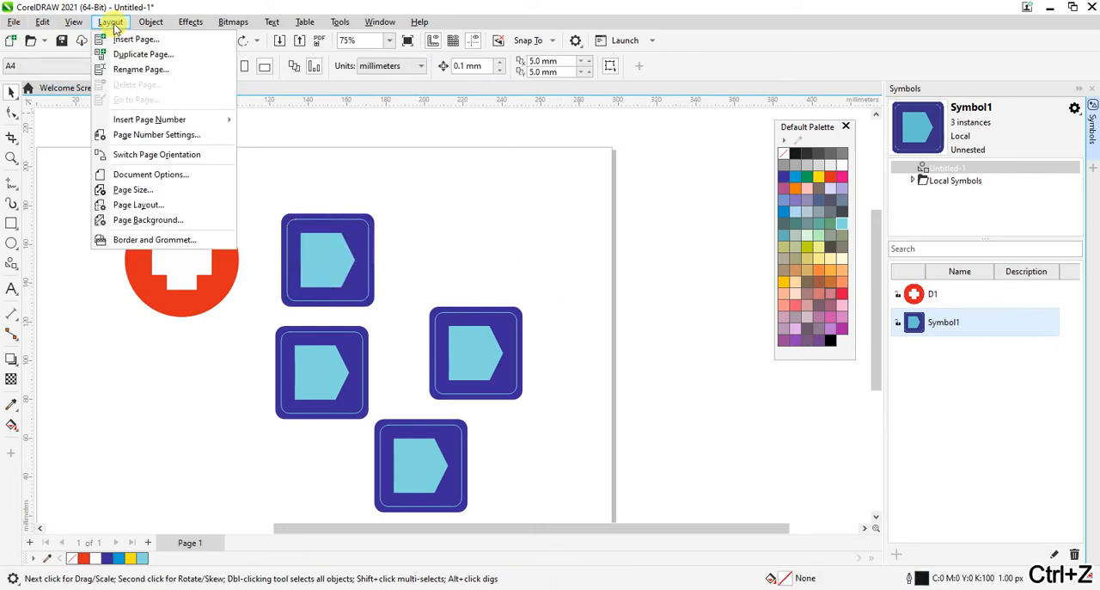
{"action": "mouse_move", "coordinate": [159, 21]}
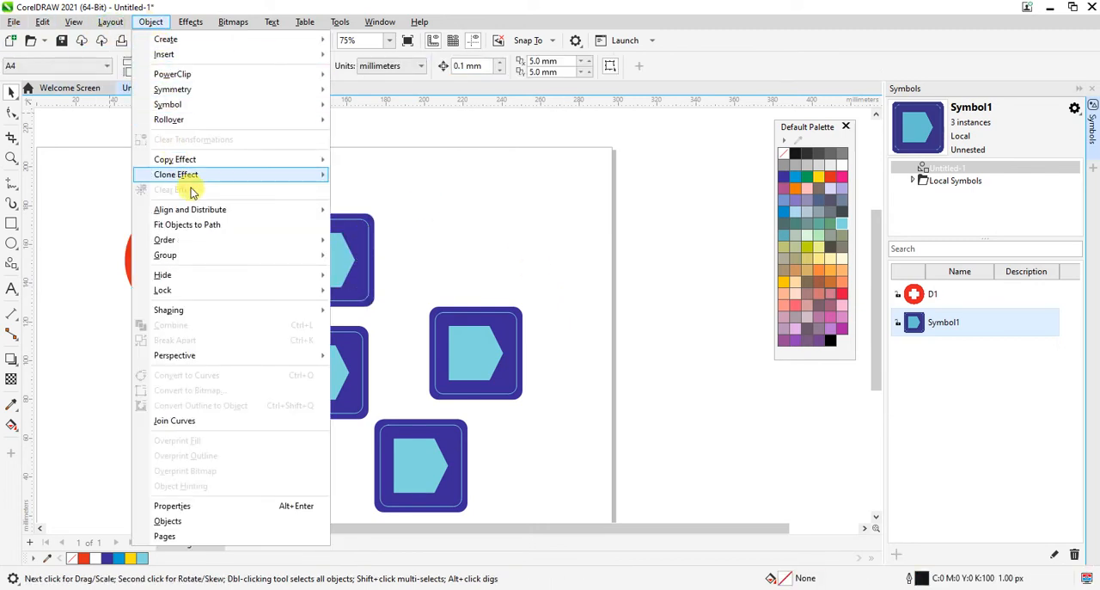
{"action": "mouse_move", "coordinate": [205, 113]}
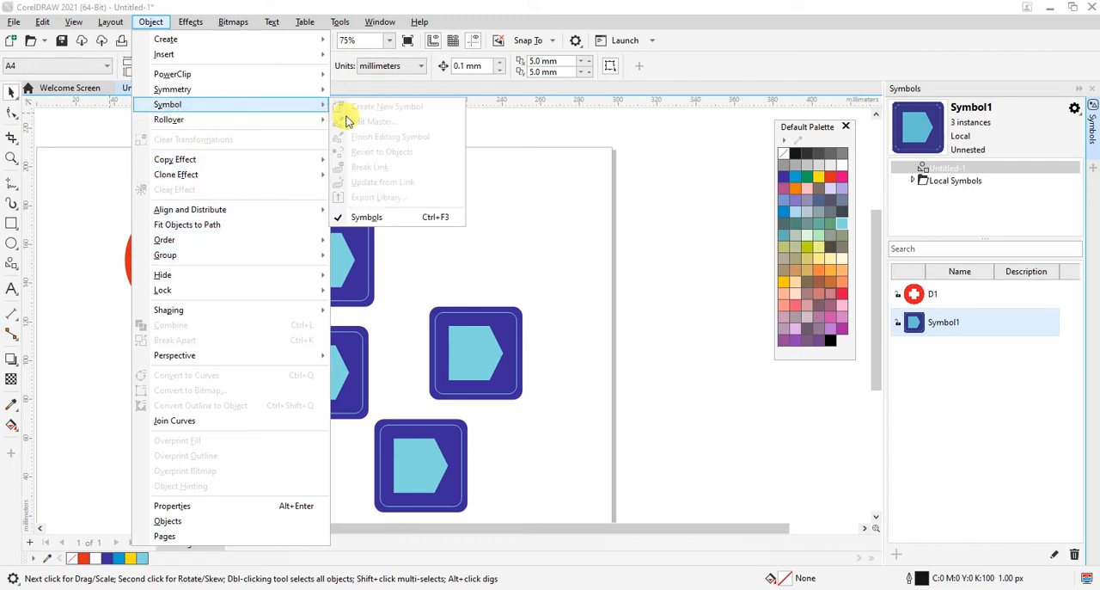
{"action": "left_click", "coordinate": [510, 253]}
{"action": "left_click_drag", "start_coordinate": [262, 206], "coordinate": [411, 305]}
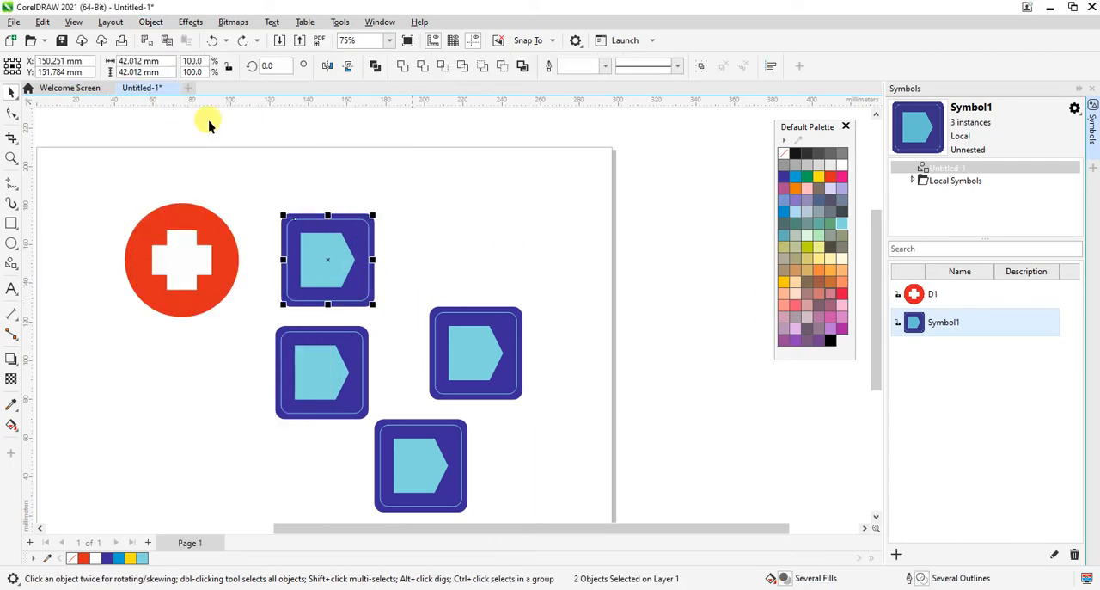
{"action": "left_click_drag", "start_coordinate": [272, 192], "coordinate": [408, 309]}
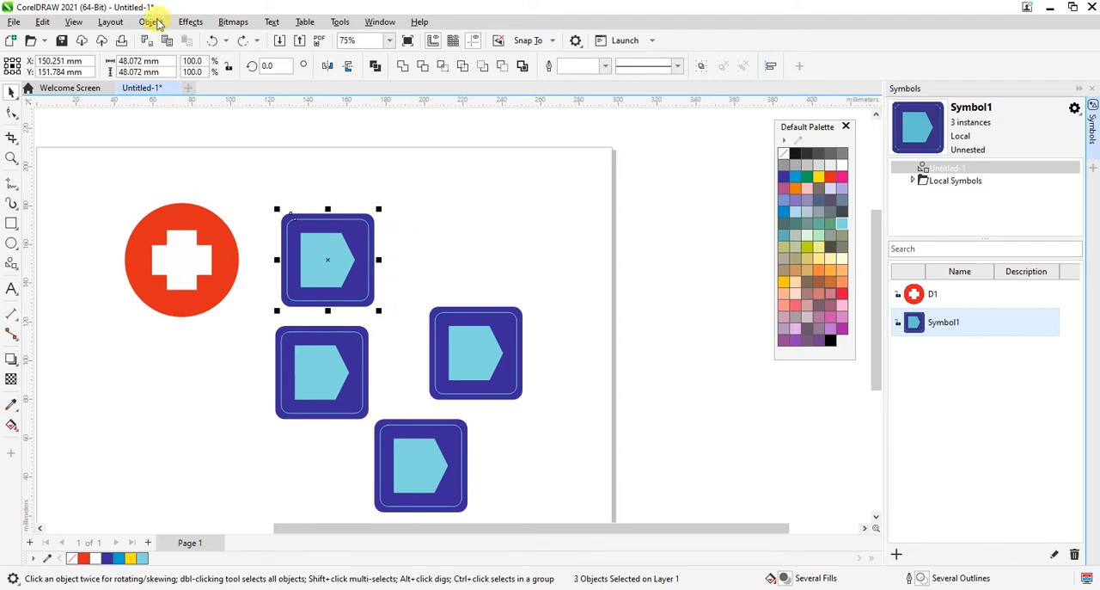
{"action": "left_click", "coordinate": [152, 22]}
{"action": "mouse_move", "coordinate": [233, 107]}
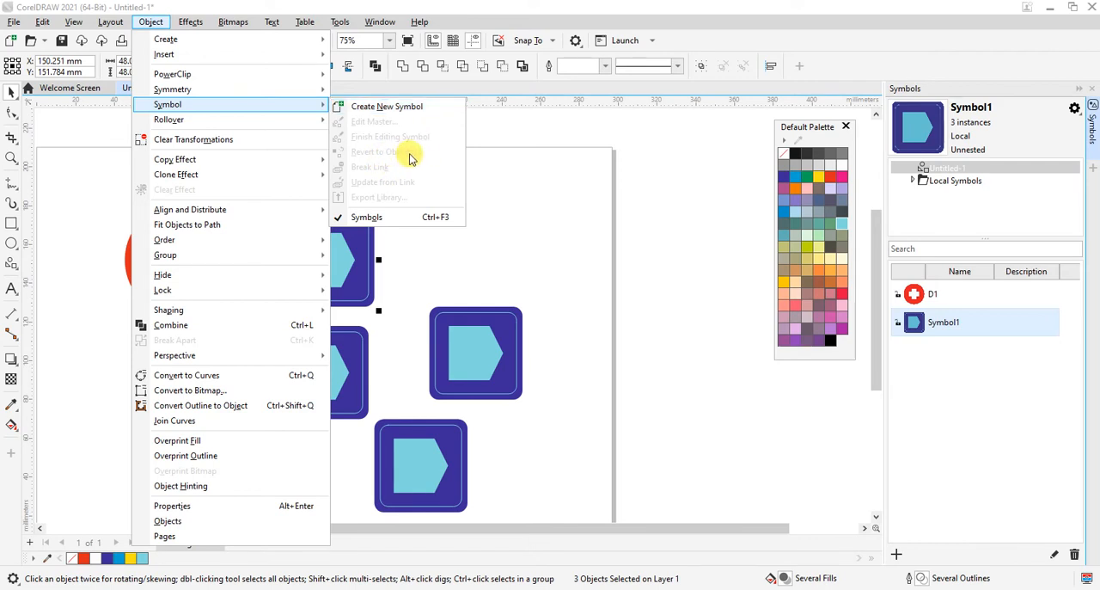
{"action": "left_click", "coordinate": [545, 227]}
{"action": "left_click", "coordinate": [544, 227]}
Step: Undo the reversion to objects and the light cyan recolouring of the blue square's master, and finish editing the symbol
{"action": "key", "text": "ctrl+z"}
{"action": "key", "text": "ctrl+z"}
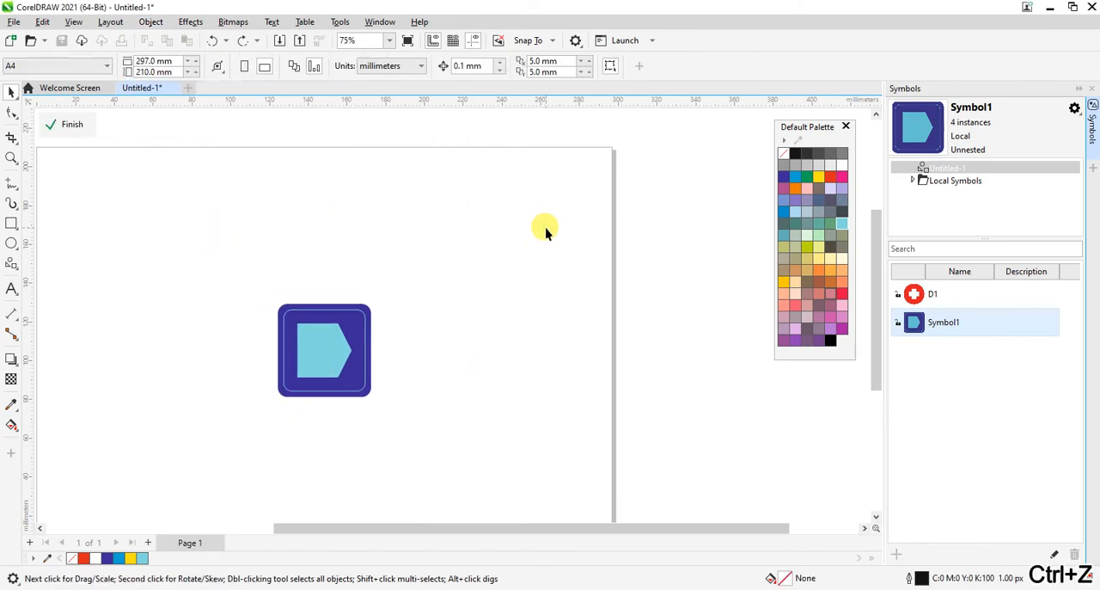
{"action": "key", "text": "ctrl+z"}
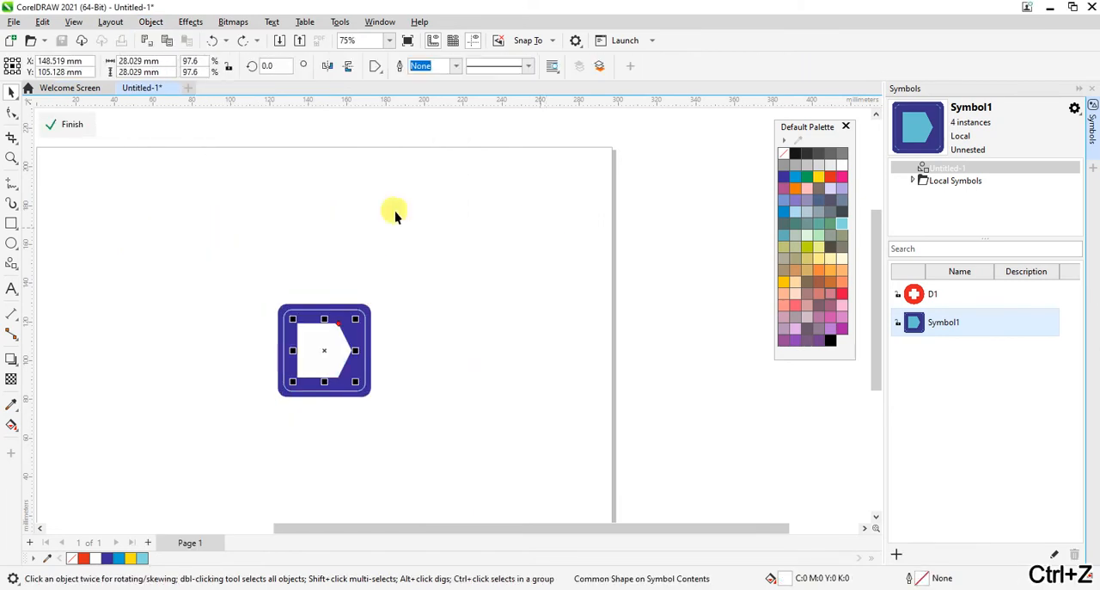
{"action": "left_click", "coordinate": [68, 125]}
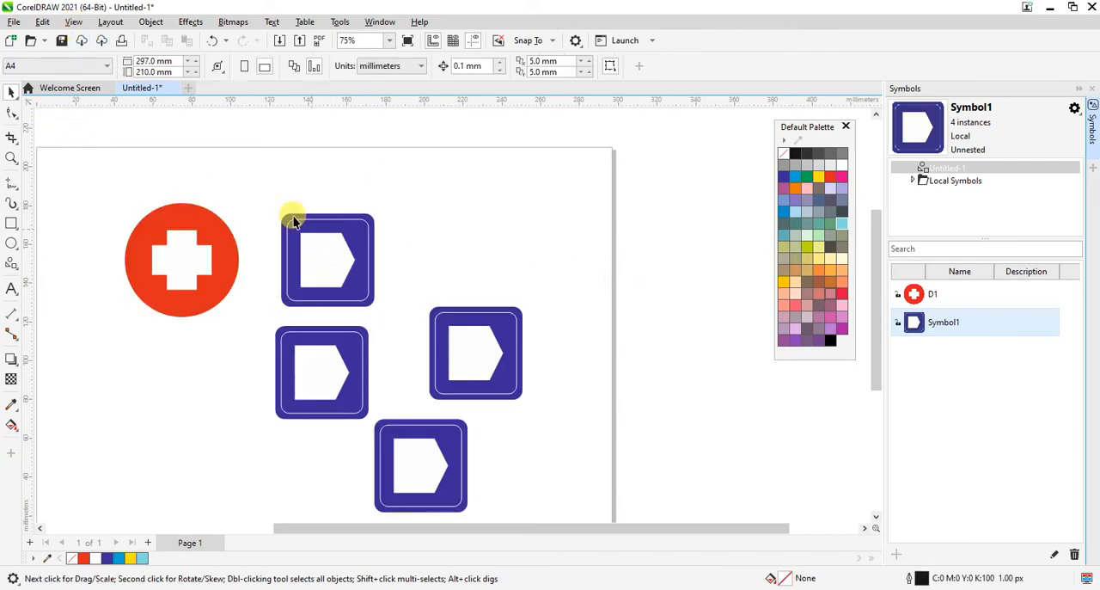
Step: Check the symbol commands for the upper blue square symbol, including Export Library
{"action": "left_click_drag", "start_coordinate": [310, 270], "coordinate": [402, 309]}
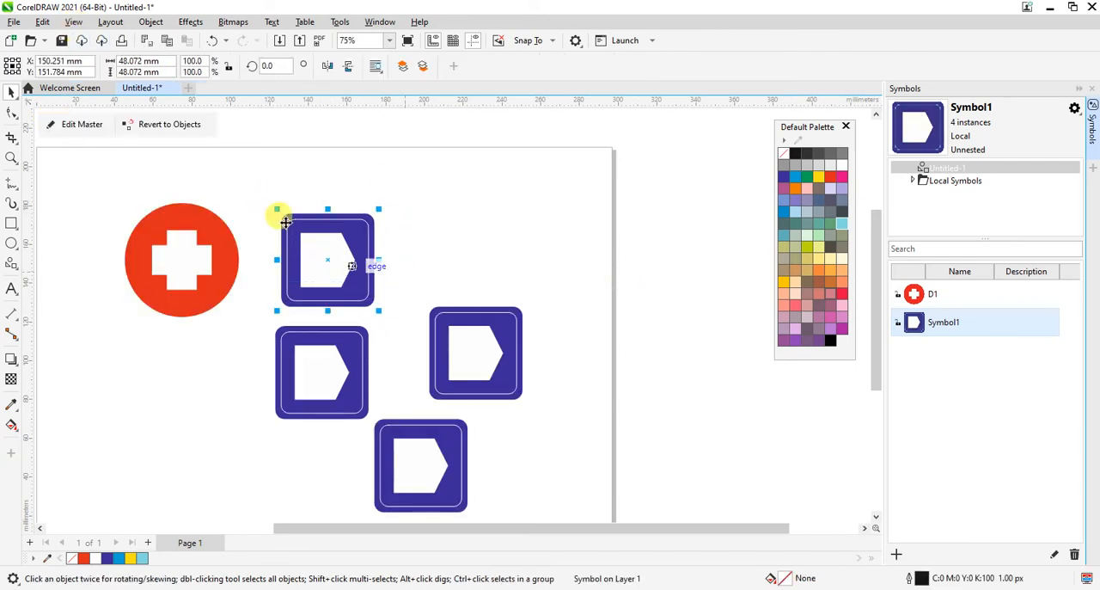
{"action": "left_click", "coordinate": [154, 24]}
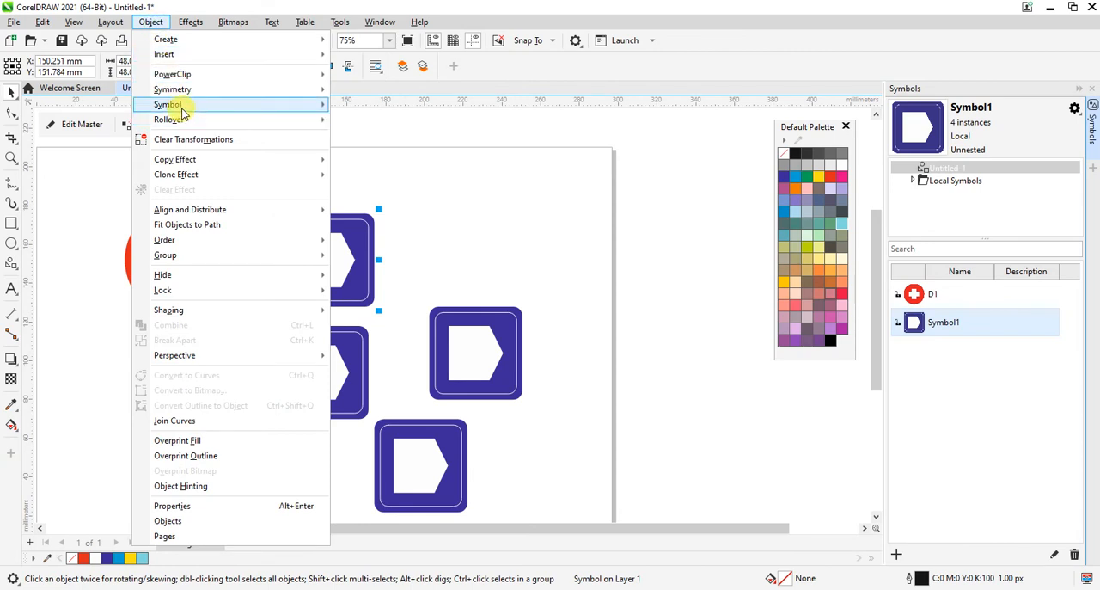
{"action": "mouse_move", "coordinate": [177, 106]}
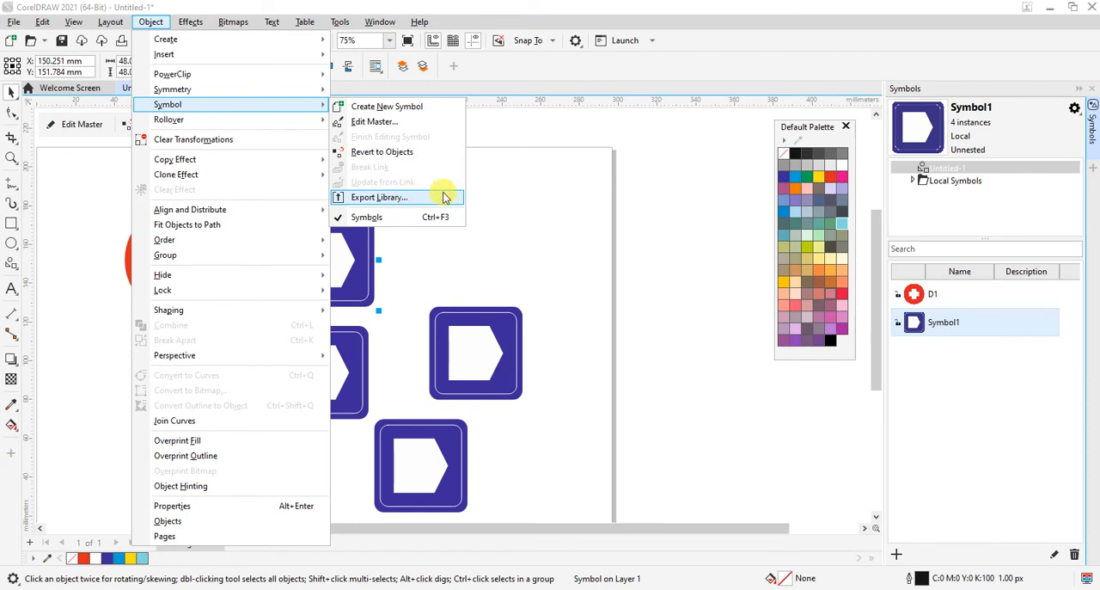
{"action": "left_click", "coordinate": [539, 239]}
Step: Select D1 and Symbol1 in the symbol list and review the commands and library options offered for them
{"action": "left_click", "coordinate": [996, 294]}
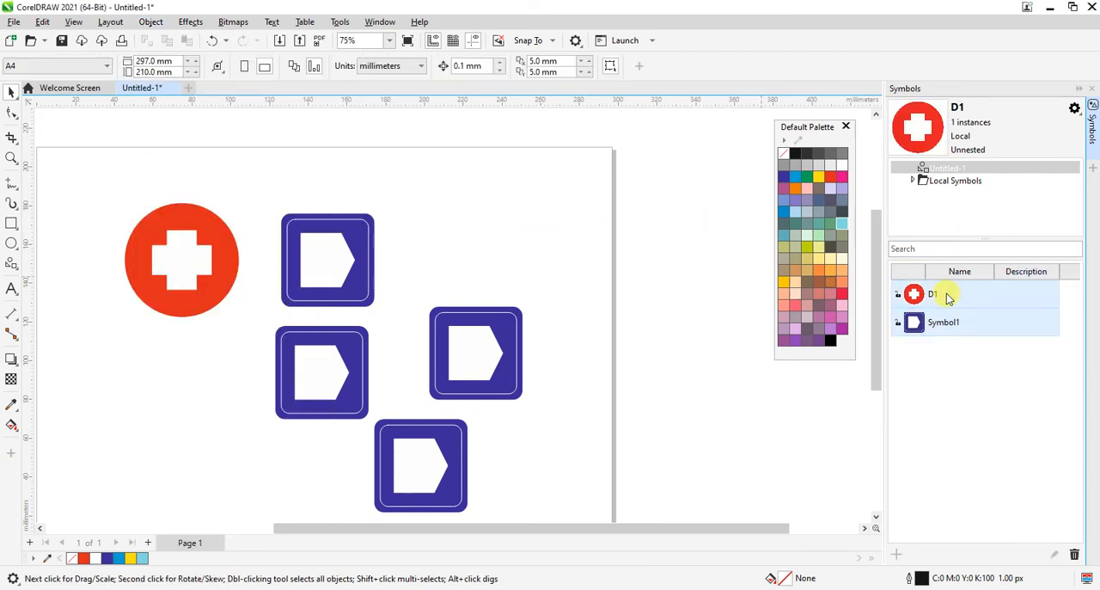
{"action": "right_click", "coordinate": [962, 320]}
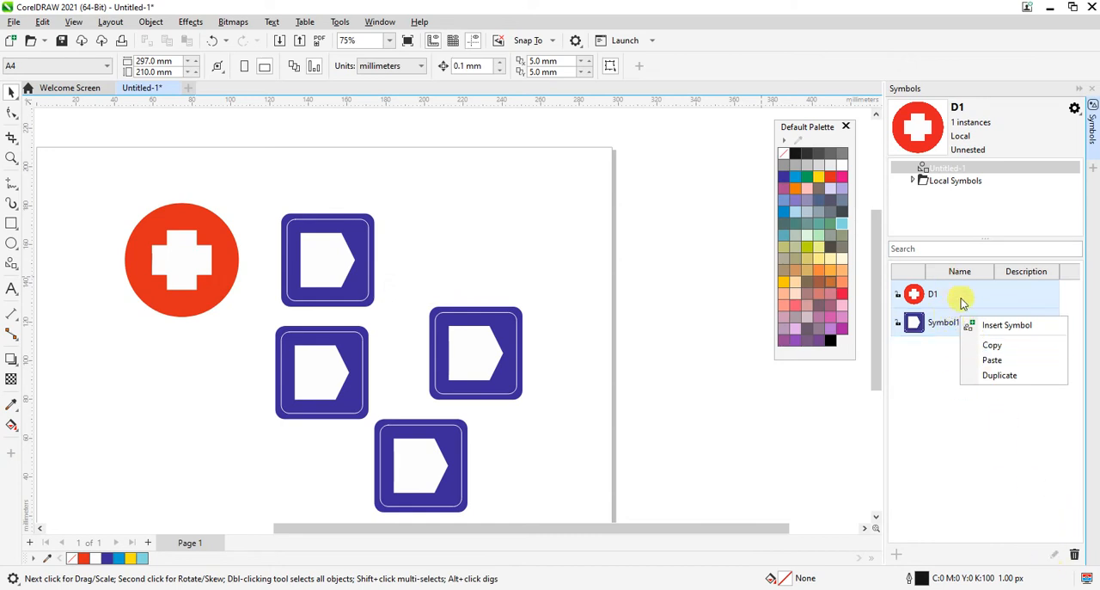
{"action": "left_click", "coordinate": [1074, 109]}
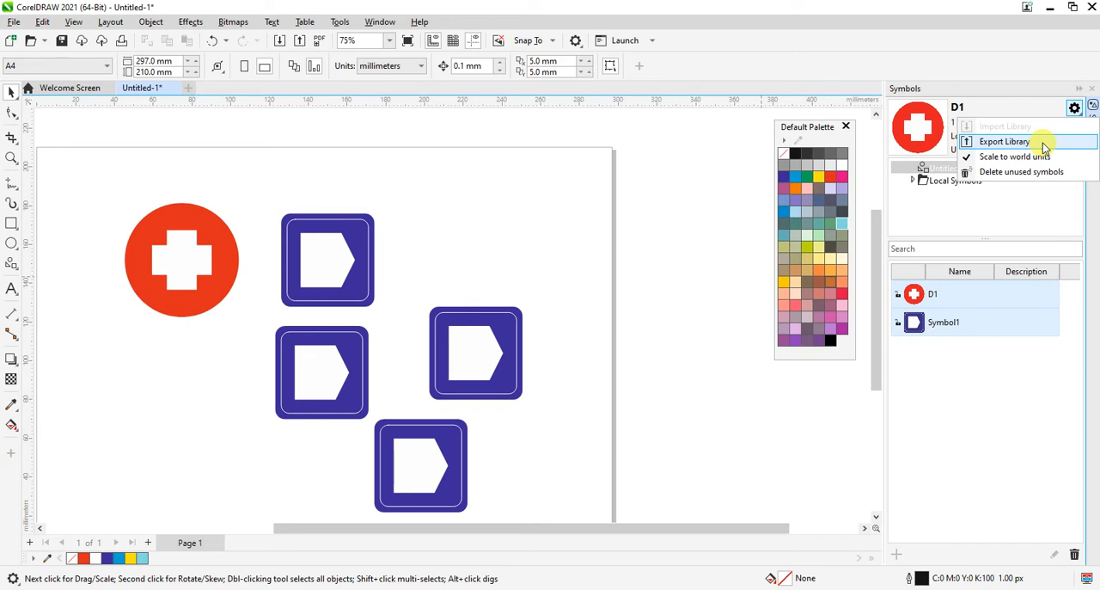
{"action": "left_click", "coordinate": [493, 220]}
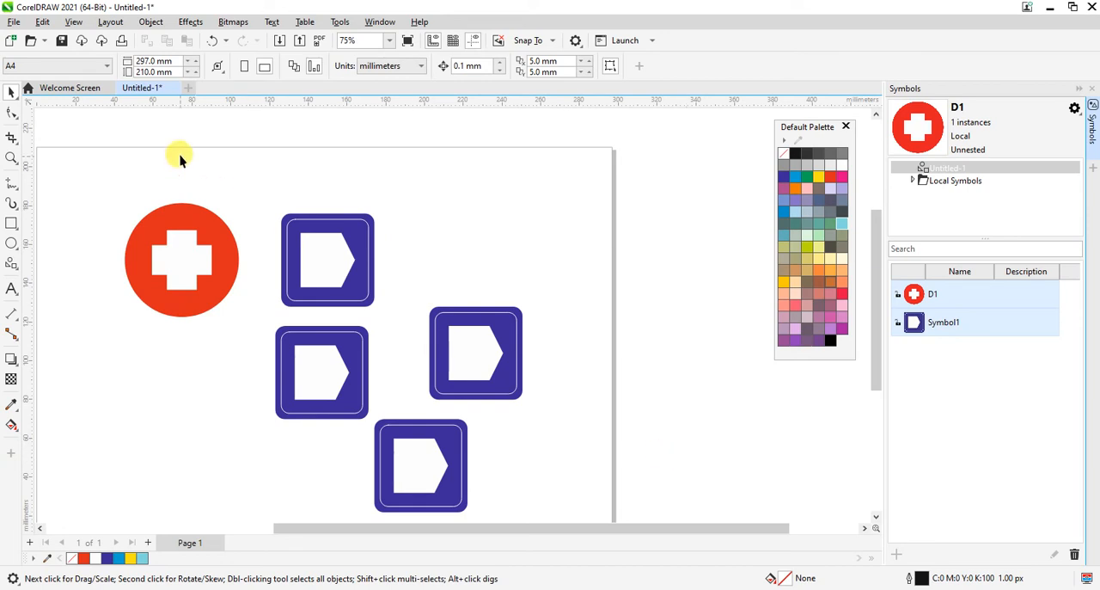
Step: Select D1 and Symbol1 together in the symbol list and start exporting them as a library
{"action": "left_click", "coordinate": [956, 296]}
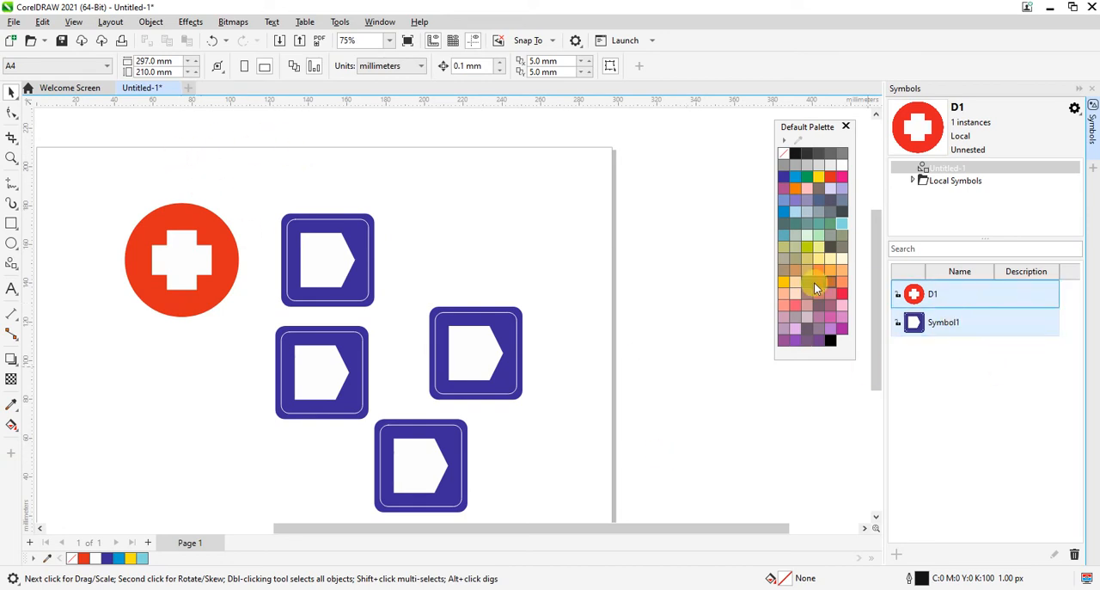
{"action": "left_click", "coordinate": [134, 92]}
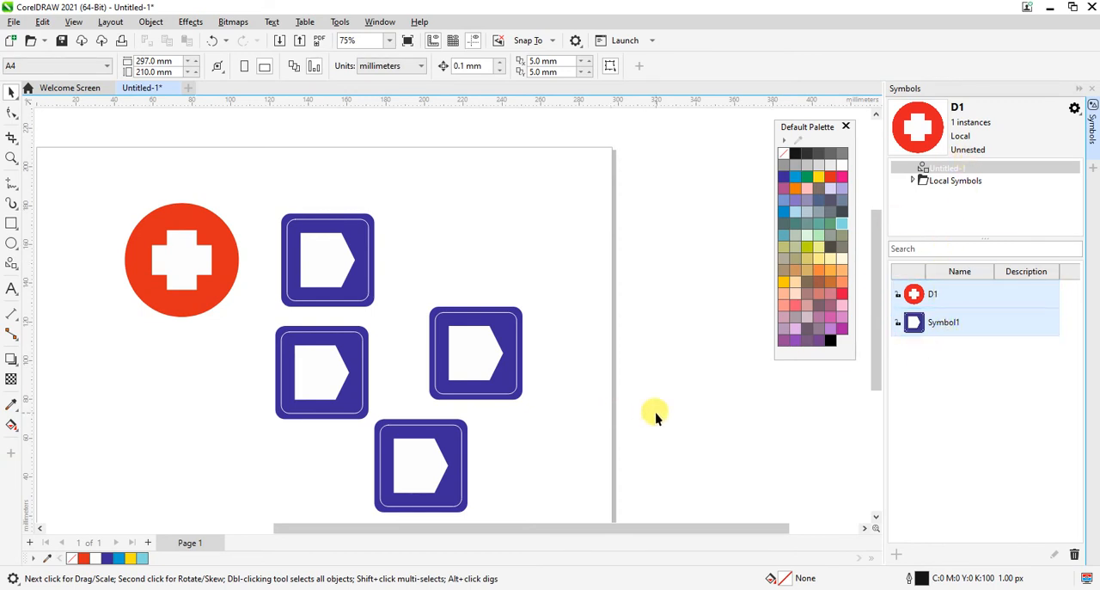
{"action": "left_click", "coordinate": [945, 323]}
{"action": "left_click", "coordinate": [946, 323]}
{"action": "left_click", "coordinate": [984, 299]}
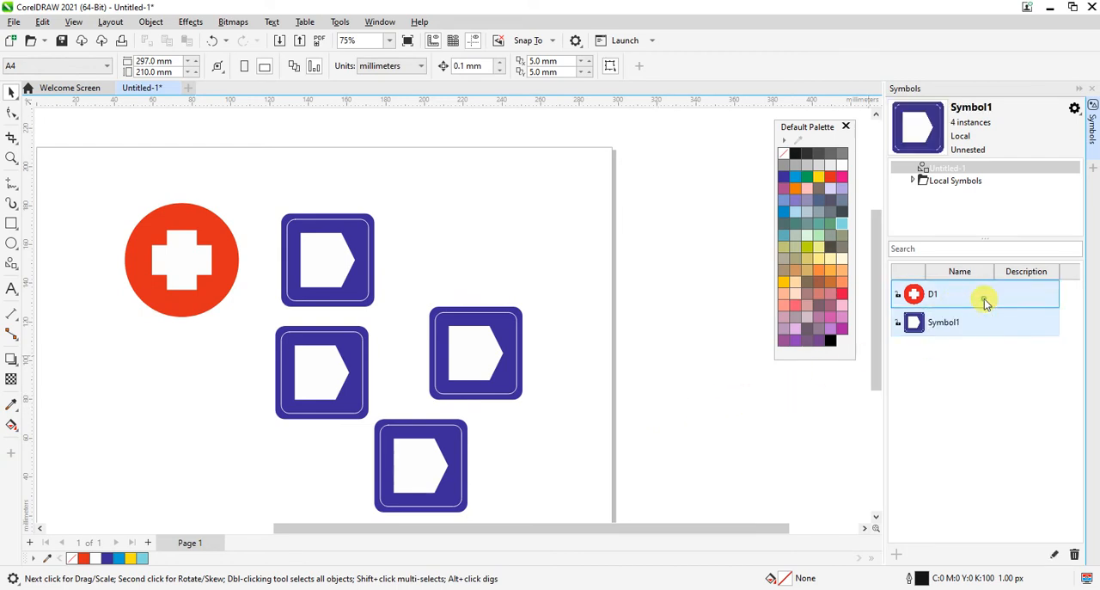
{"action": "left_click", "coordinate": [913, 288]}
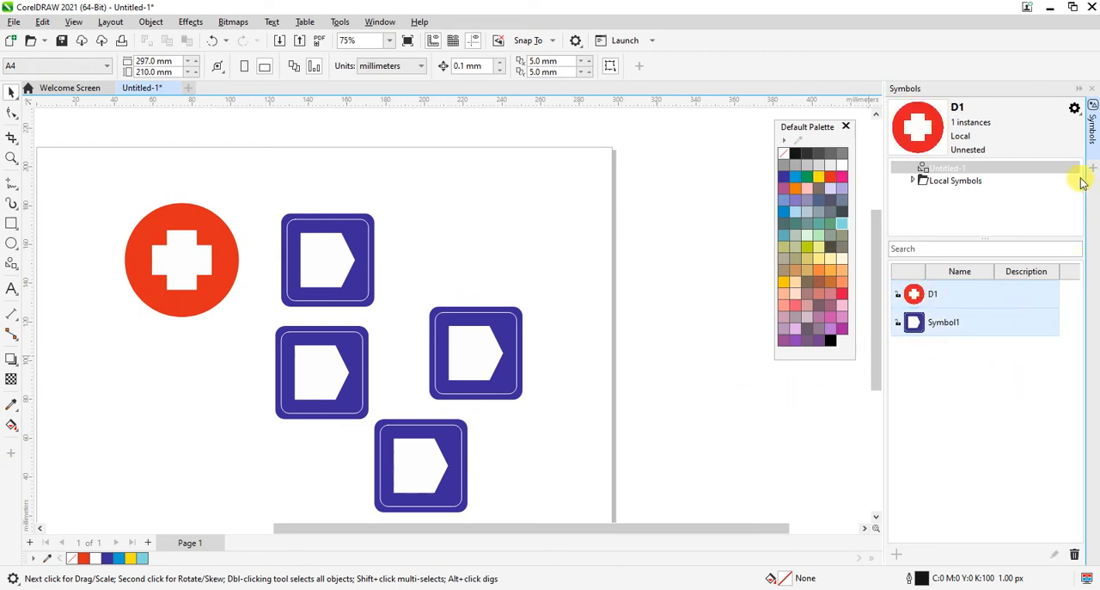
{"action": "left_click", "coordinate": [1074, 108]}
{"action": "left_click", "coordinate": [1029, 143]}
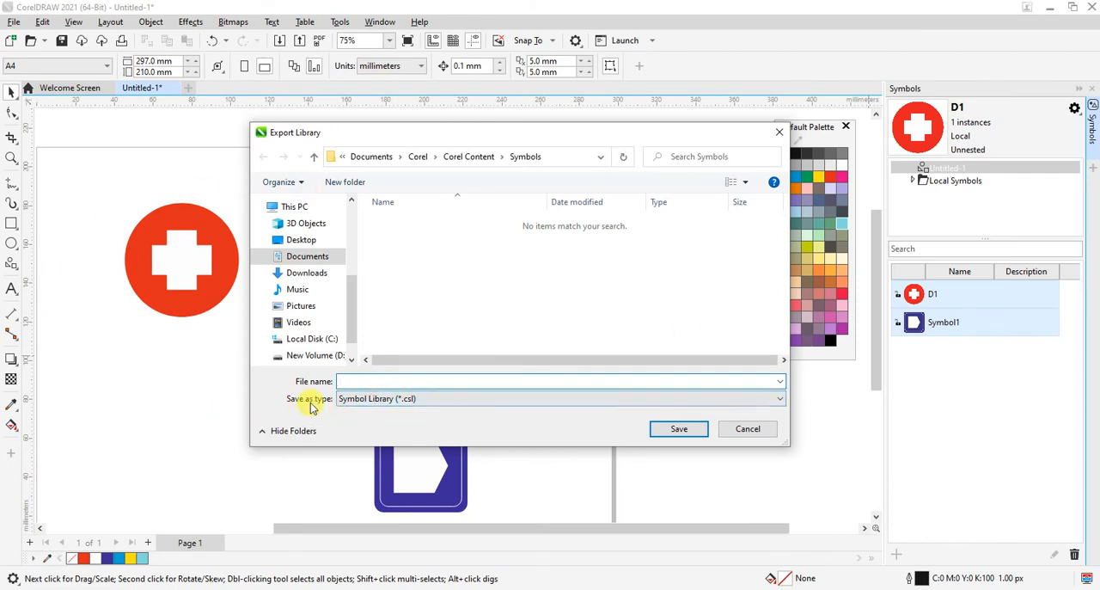
Step: Save the selected symbols as a symbol library named v1 in the Symbols folder, keeping the Symbol Library (*.csl) type
{"action": "left_click", "coordinate": [391, 405]}
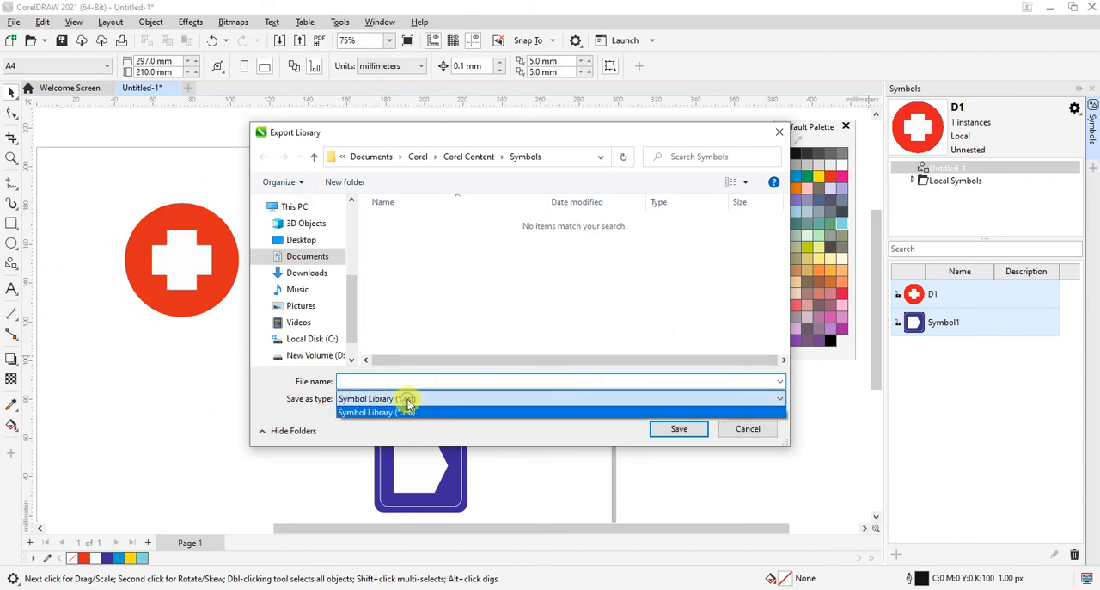
{"action": "left_click", "coordinate": [407, 399]}
{"action": "left_click", "coordinate": [401, 401]}
{"action": "left_click", "coordinate": [401, 404]}
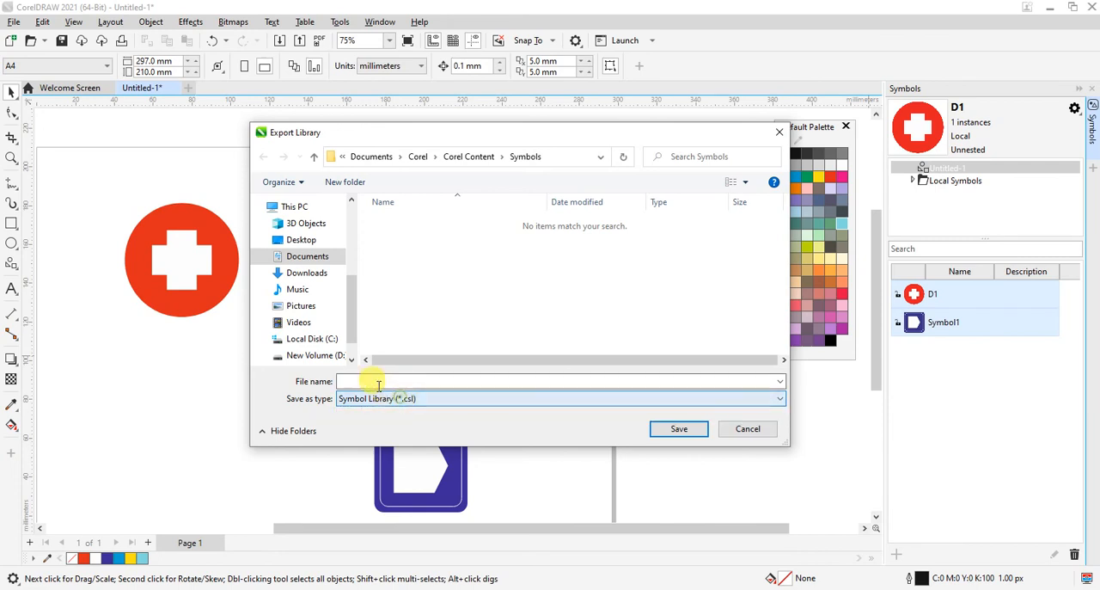
{"action": "left_click", "coordinate": [370, 381]}
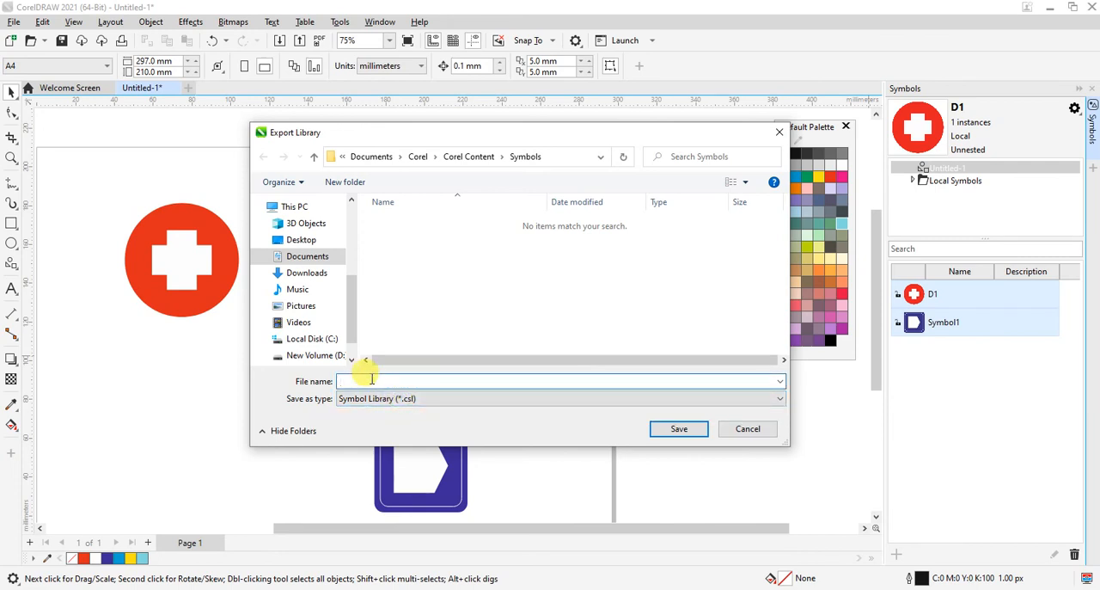
{"action": "key", "text": "Return"}
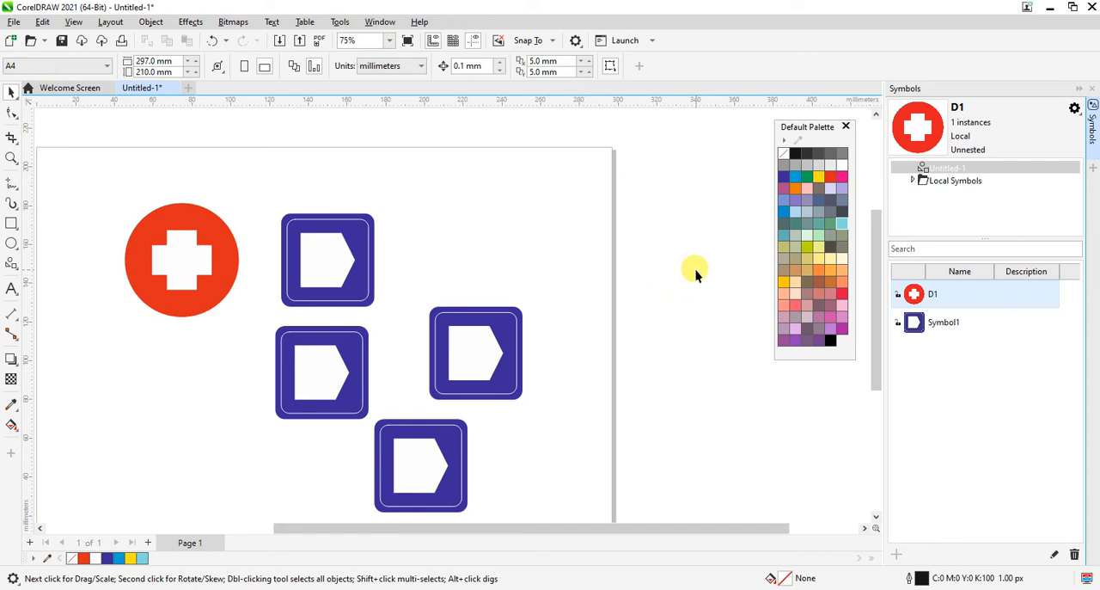
Step: Expand Local Symbols and its Symbols folder, and look at the contents of the exported v1.csl library
{"action": "left_click", "coordinate": [913, 181]}
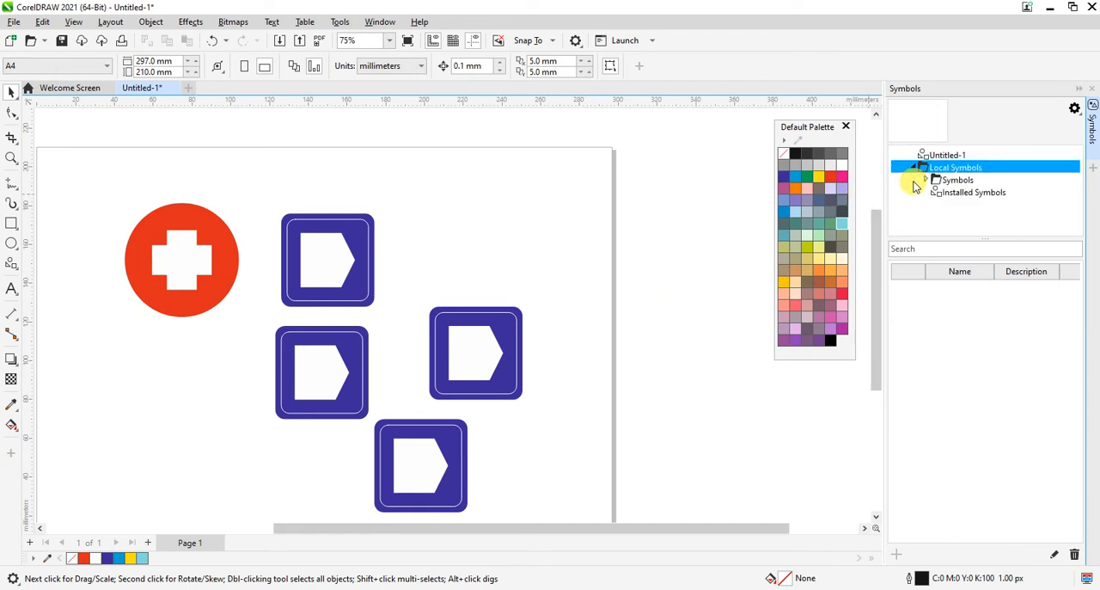
{"action": "left_click", "coordinate": [918, 170]}
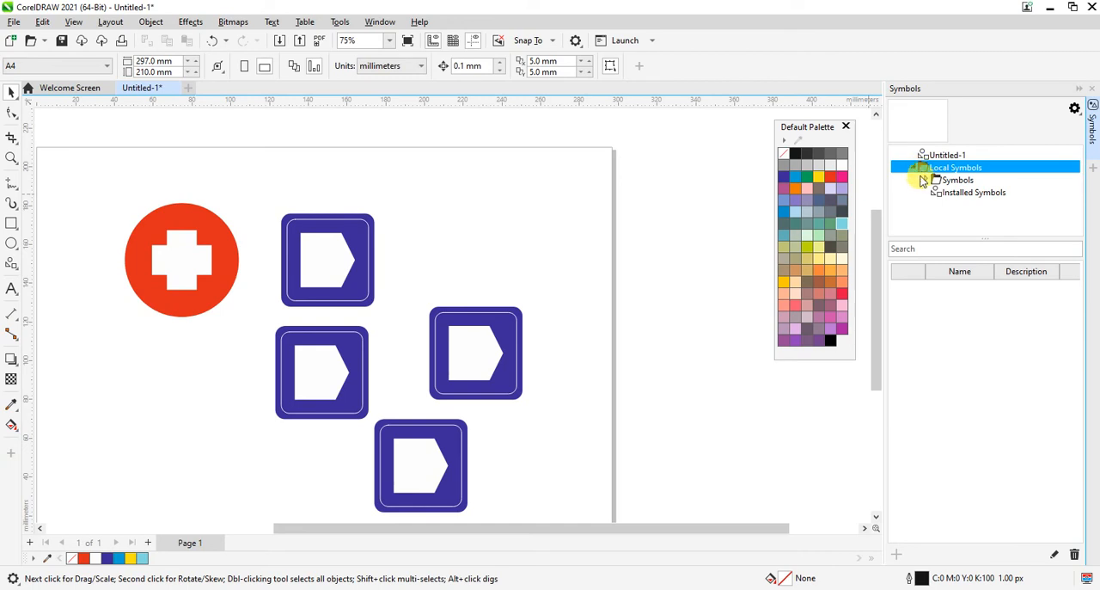
{"action": "left_click", "coordinate": [926, 179]}
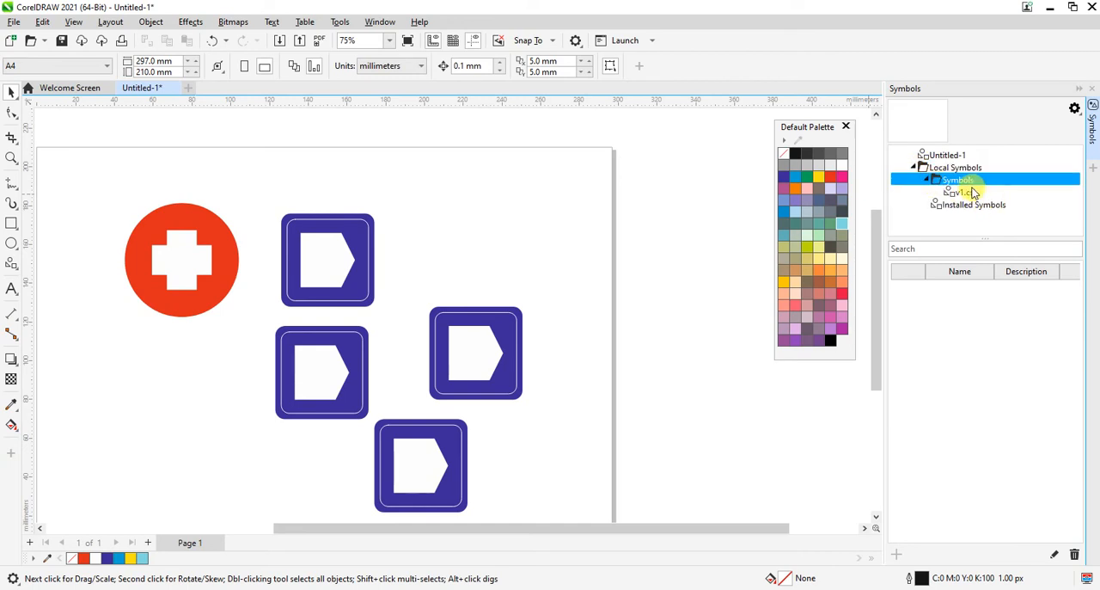
{"action": "left_click", "coordinate": [966, 192]}
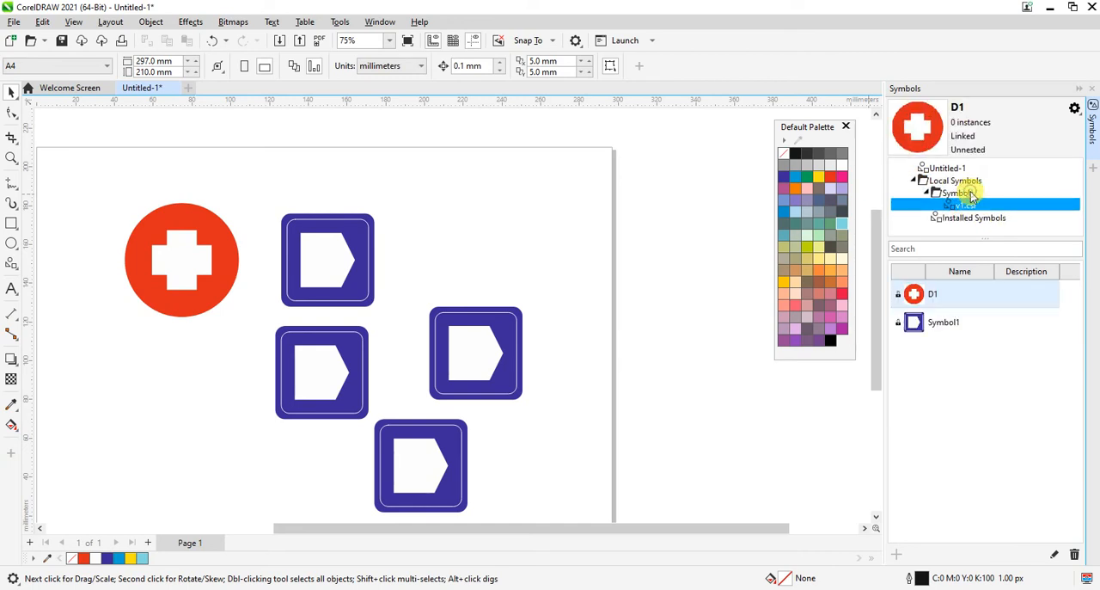
{"action": "left_click", "coordinate": [916, 181]}
{"action": "left_click", "coordinate": [654, 361]}
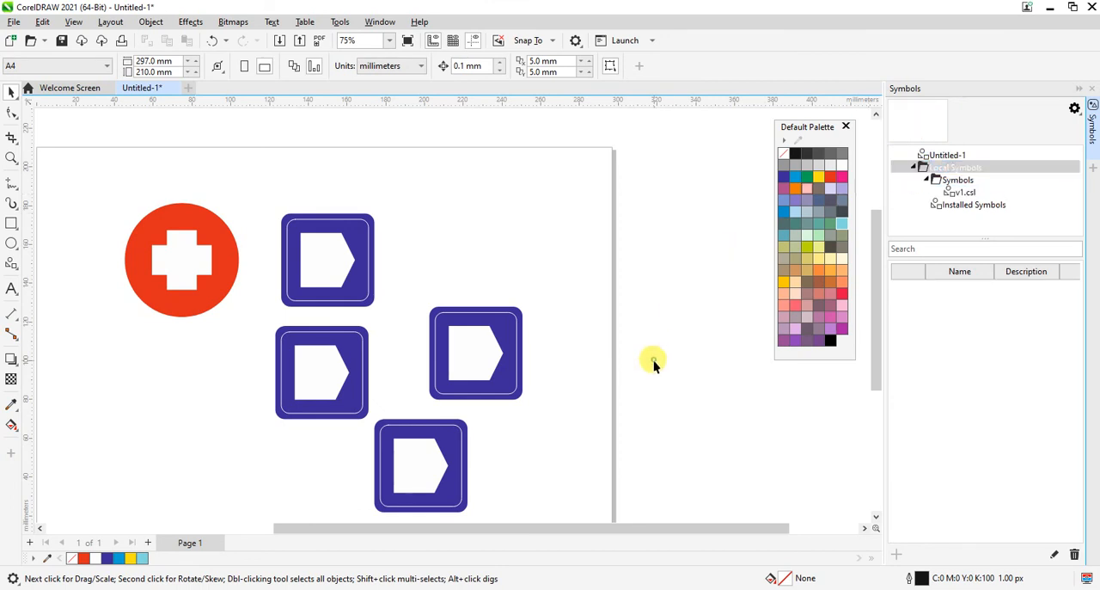
Step: Close the current document without saving it and create a new A4 portrait document with the offered settings
{"action": "left_click", "coordinate": [173, 89]}
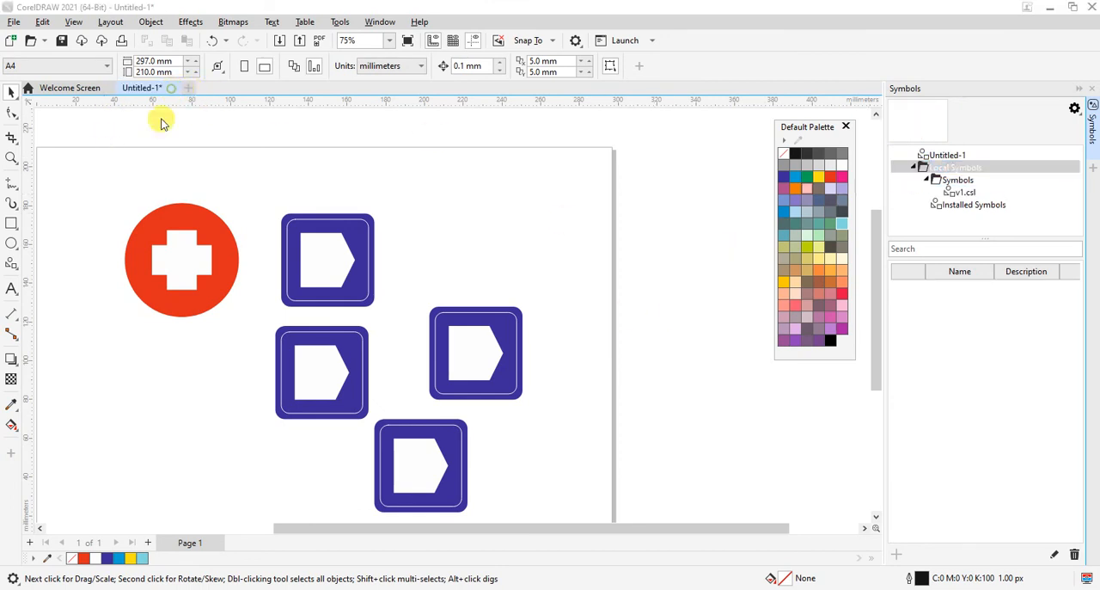
{"action": "left_click", "coordinate": [548, 336]}
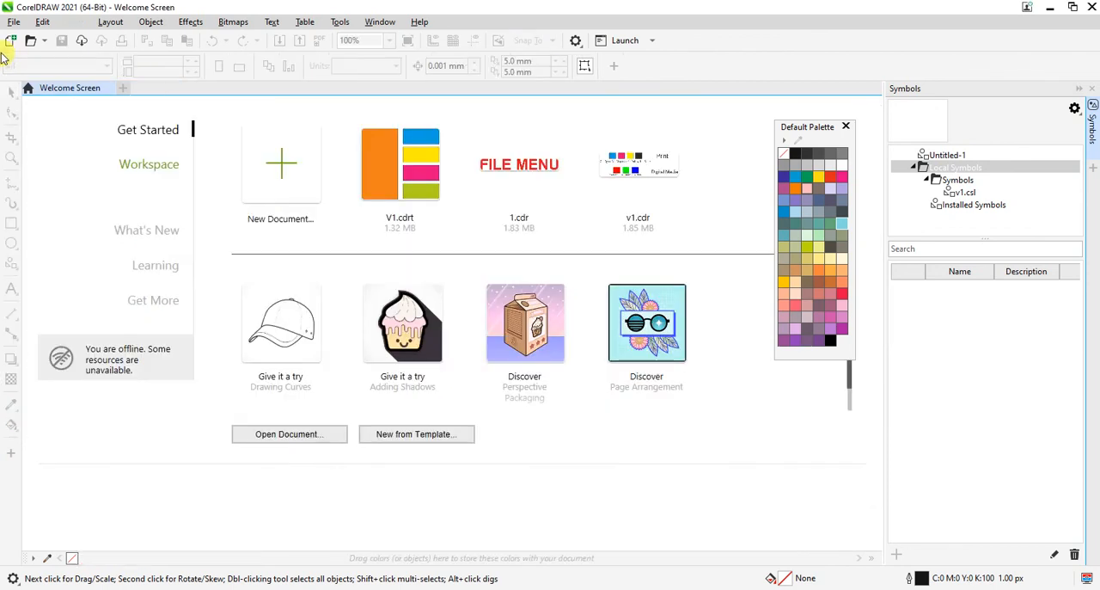
{"action": "left_click", "coordinate": [281, 196]}
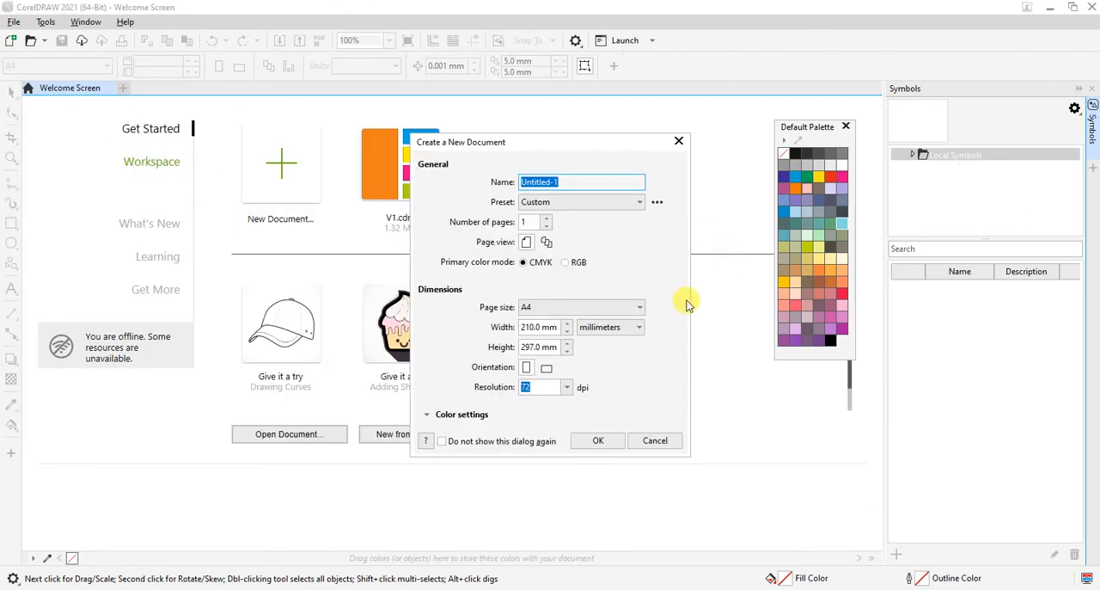
{"action": "left_click", "coordinate": [594, 437]}
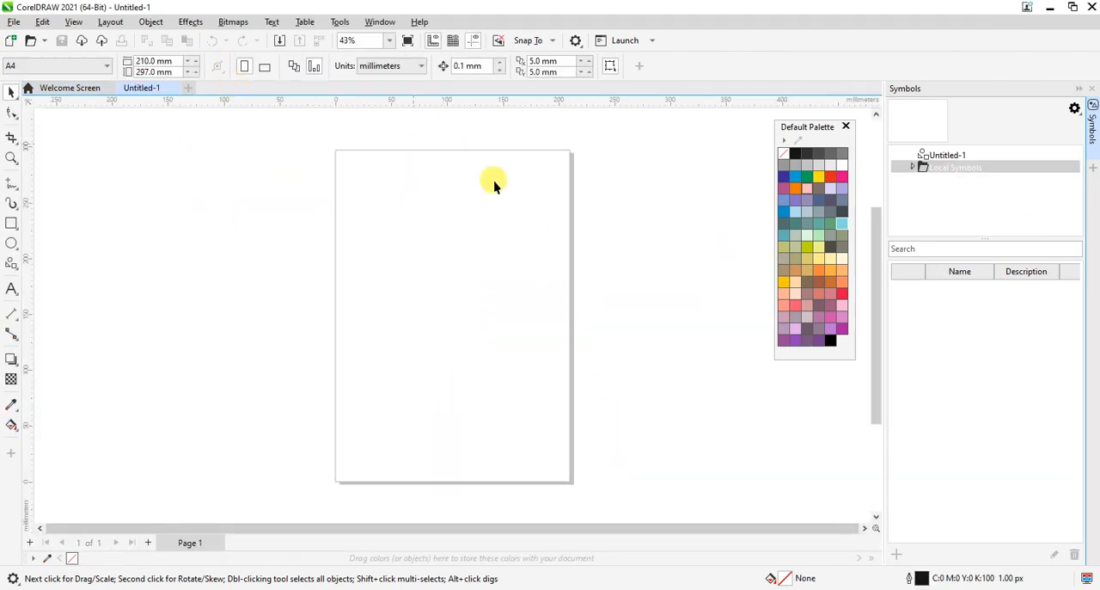
Step: Open the v1.csl library from the Symbols folder under Local Symbols in the new document
{"action": "left_click", "coordinate": [916, 167]}
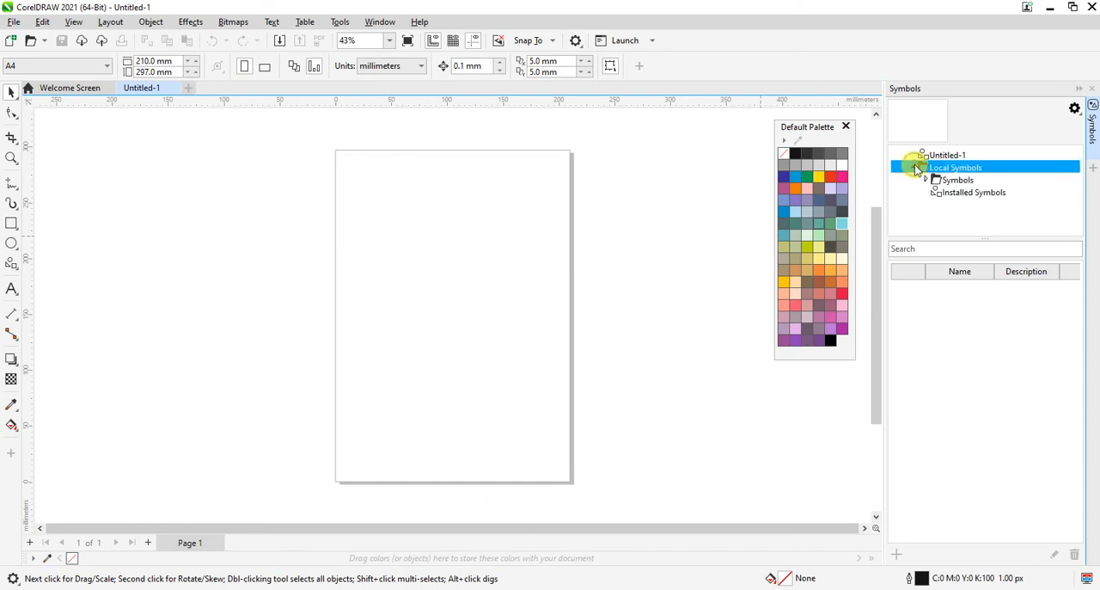
{"action": "left_click", "coordinate": [928, 180]}
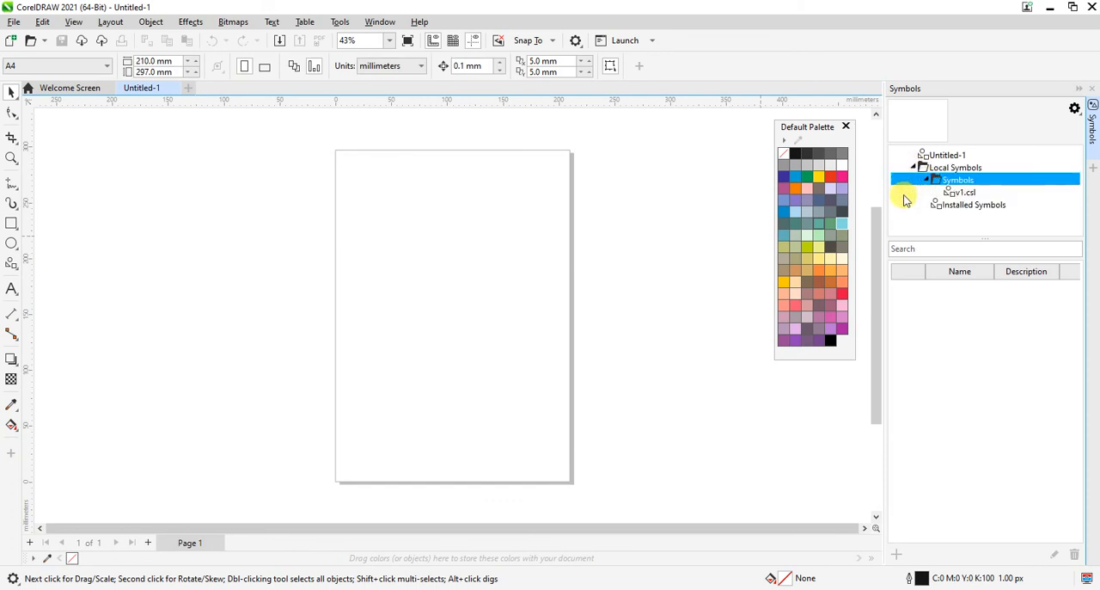
{"action": "left_click", "coordinate": [969, 194]}
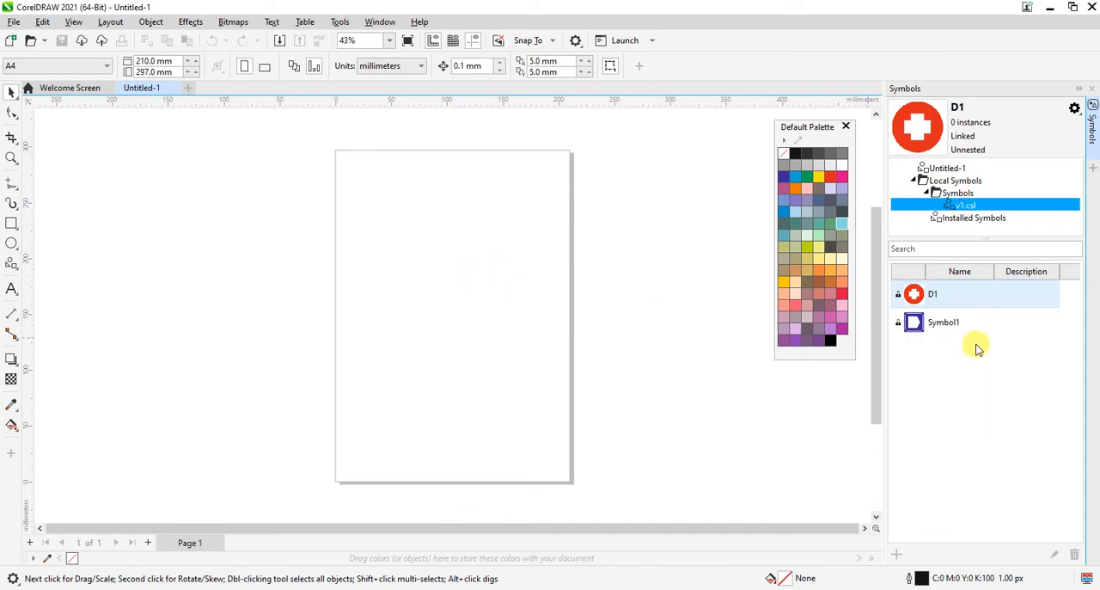
Step: Place an instance of D1 near the page's left edge and an instance of Symbol1 in its upper right area
{"action": "left_click", "coordinate": [950, 301]}
{"action": "left_click_drag", "start_coordinate": [971, 354], "coordinate": [465, 336]}
{"action": "left_click", "coordinate": [446, 308]}
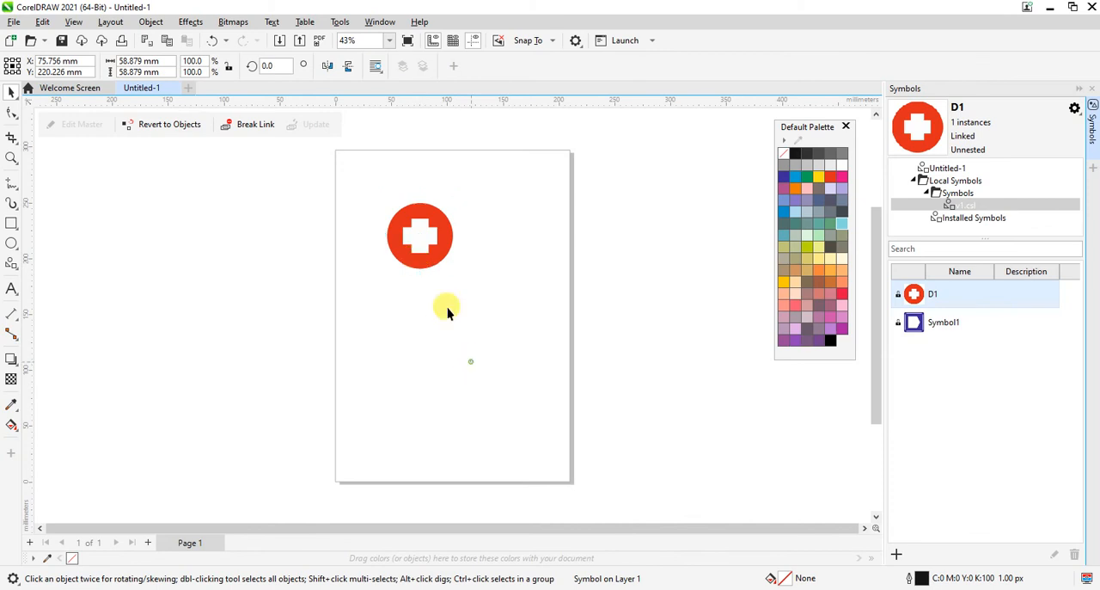
{"action": "left_click_drag", "start_coordinate": [419, 244], "coordinate": [379, 307]}
{"action": "left_click", "coordinate": [941, 320]}
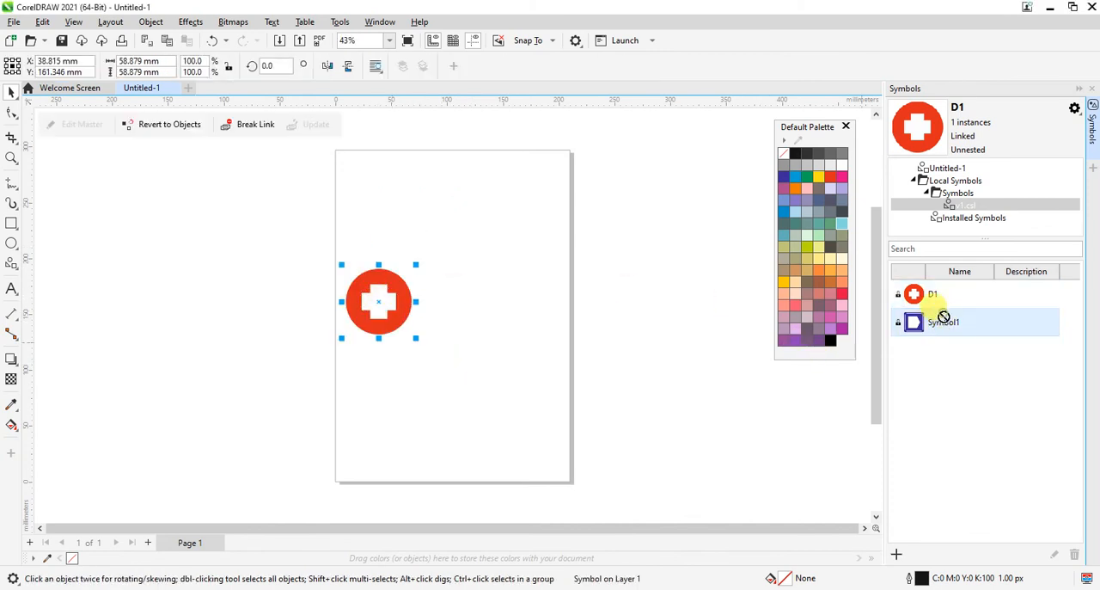
{"action": "left_click_drag", "start_coordinate": [522, 225], "coordinate": [522, 225]}
{"action": "left_click", "coordinate": [504, 347]}
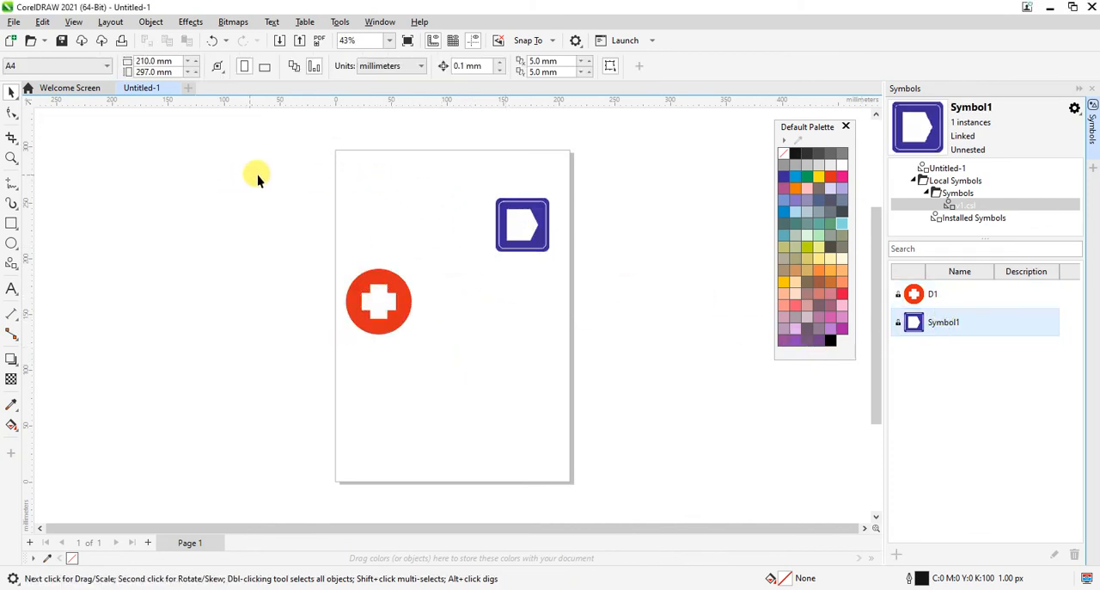
Step: Move the red circle symbol up beside the blue square symbol, and delete both instances from the page
{"action": "key", "text": "z"}
{"action": "left_click_drag", "start_coordinate": [205, 135], "coordinate": [694, 428]}
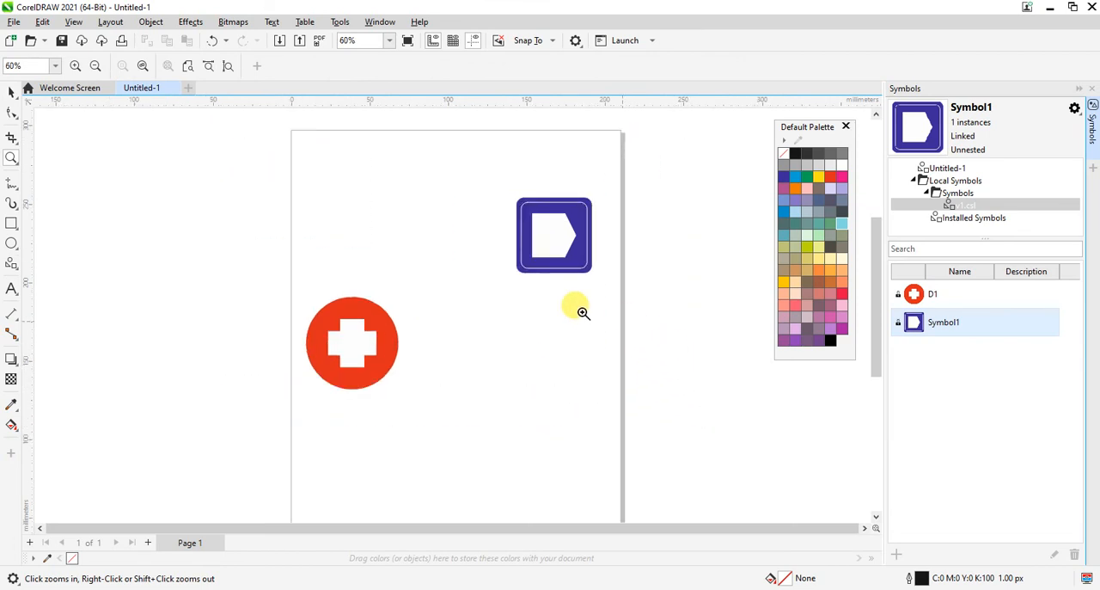
{"action": "key", "text": "space"}
{"action": "left_click_drag", "start_coordinate": [249, 263], "coordinate": [432, 405]}
{"action": "left_click_drag", "start_coordinate": [344, 364], "coordinate": [398, 243]}
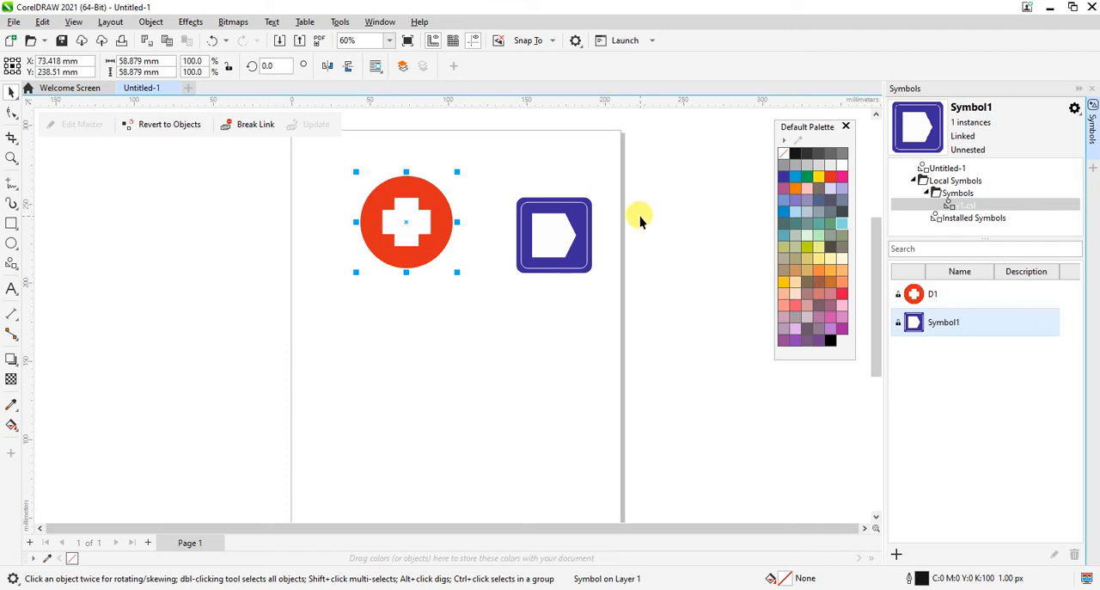
{"action": "left_click_drag", "start_coordinate": [654, 166], "coordinate": [299, 302]}
{"action": "key", "text": "Delete"}
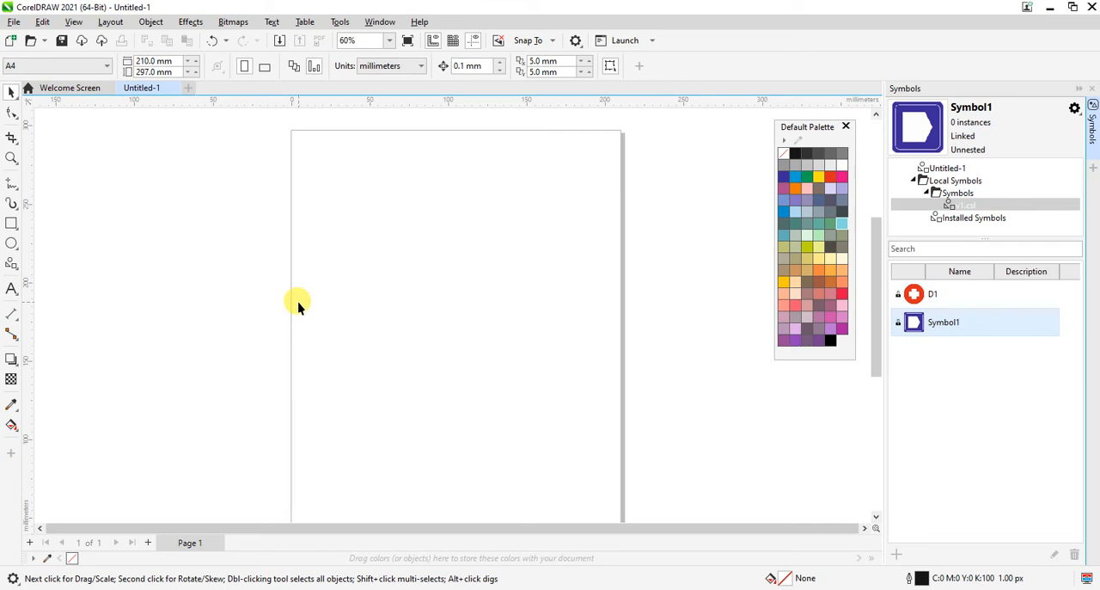
Step: Check the library options offered for Symbol1, and close and reopen the Symbols docker
{"action": "left_click", "coordinate": [1074, 109]}
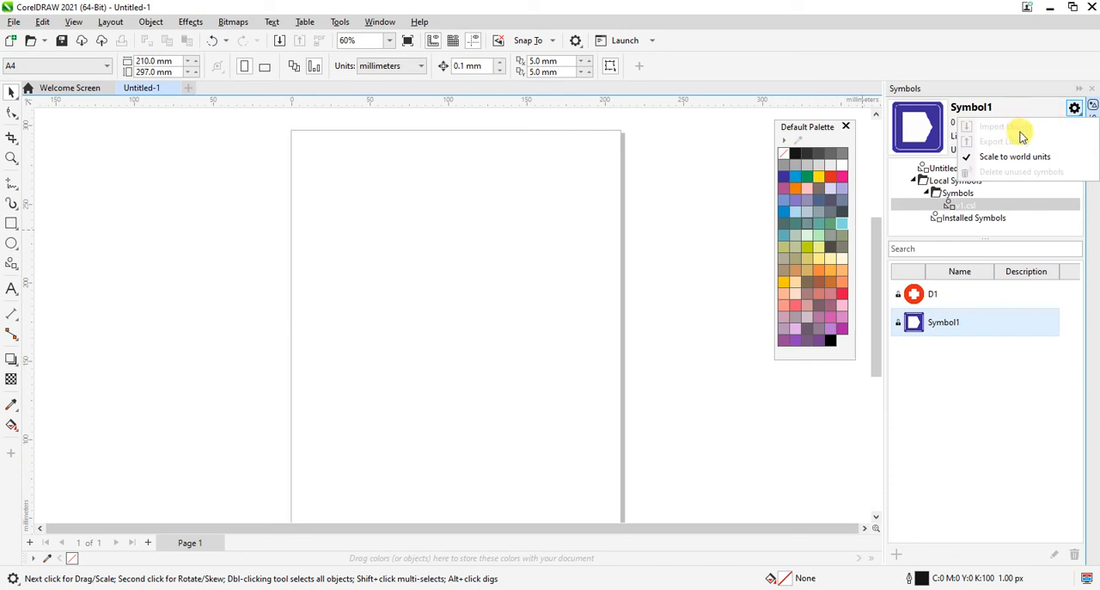
{"action": "left_click", "coordinate": [342, 311]}
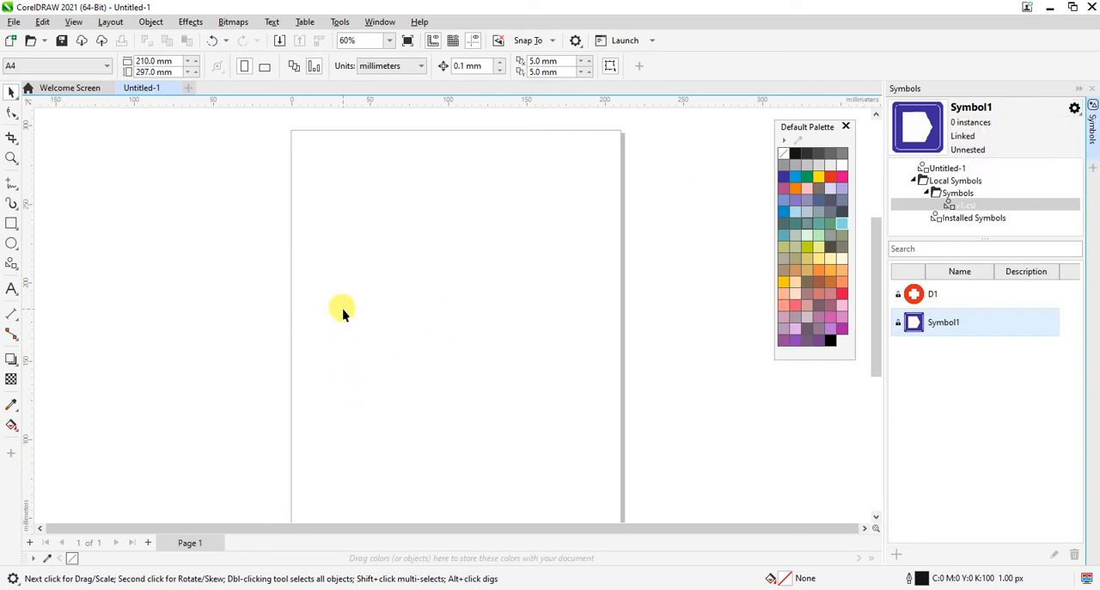
{"action": "left_click", "coordinate": [1091, 89]}
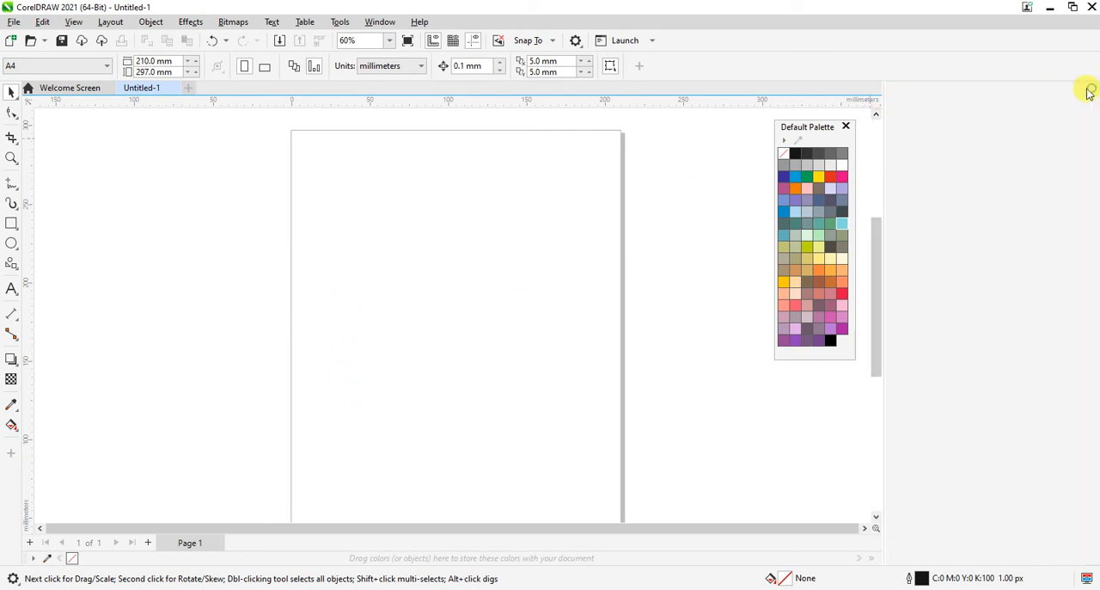
{"action": "left_click", "coordinate": [382, 22]}
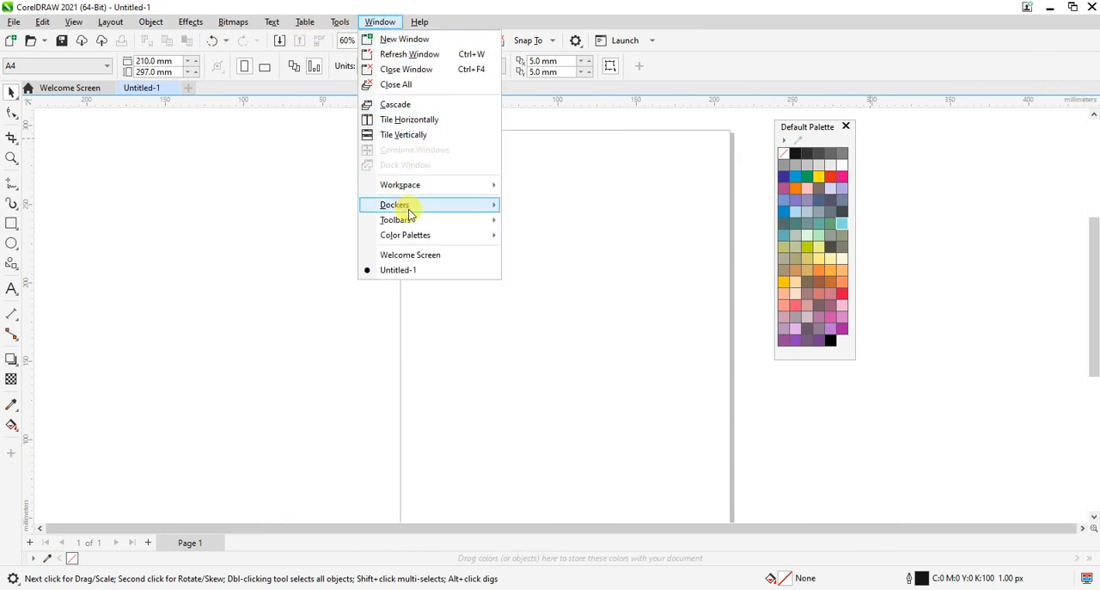
{"action": "mouse_move", "coordinate": [412, 204]}
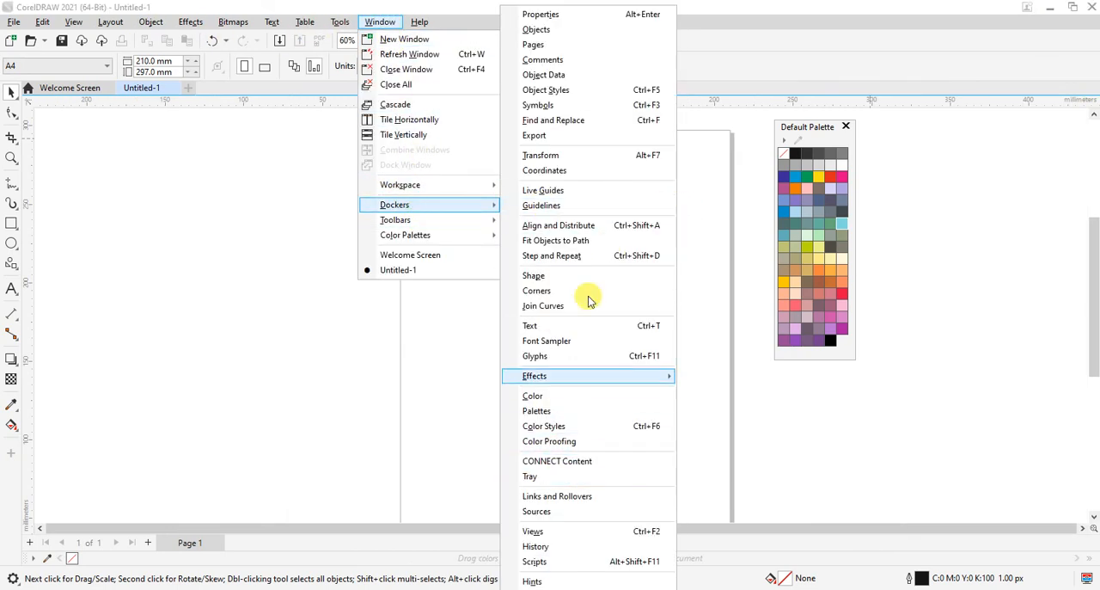
{"action": "left_click", "coordinate": [561, 104]}
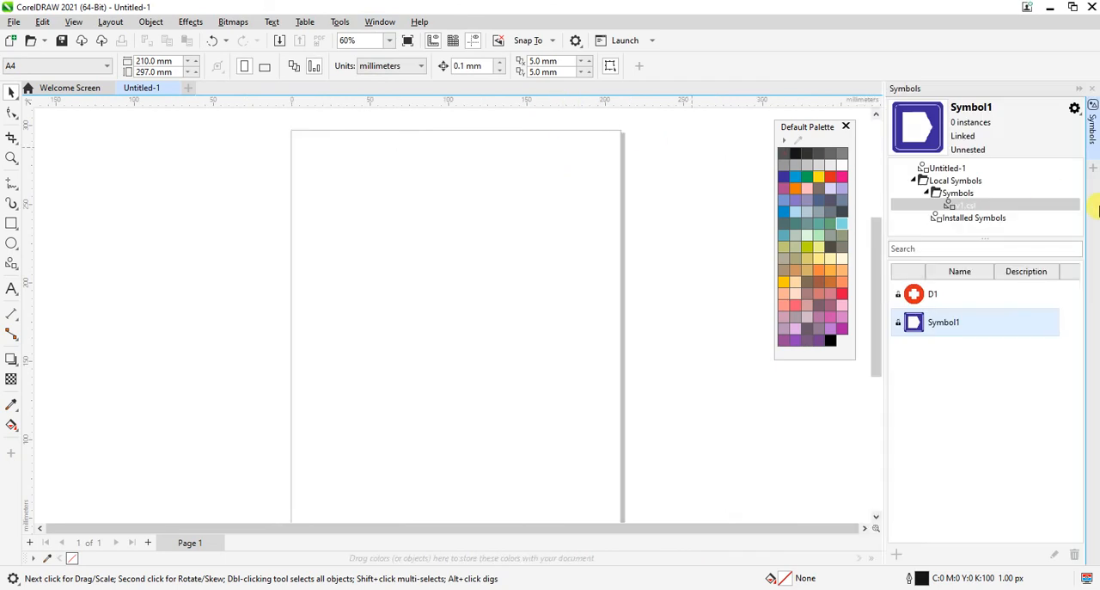
Step: Collapse and re-expand Local Symbols and its Symbols folder, and select the v1.csl library
{"action": "left_click", "coordinate": [927, 194]}
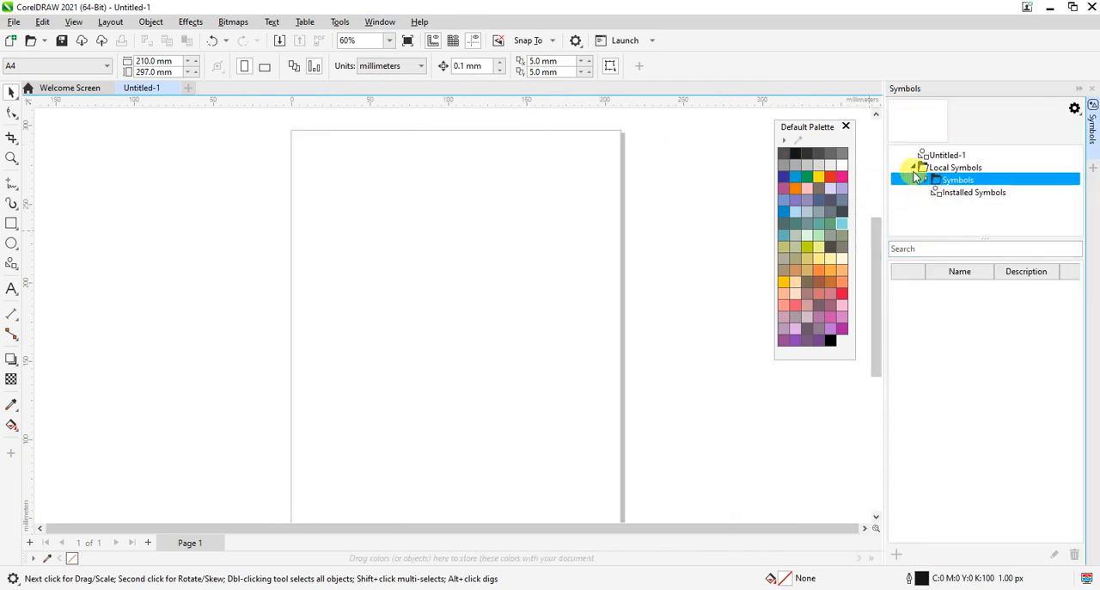
{"action": "left_click", "coordinate": [912, 169]}
{"action": "left_click", "coordinate": [913, 170]}
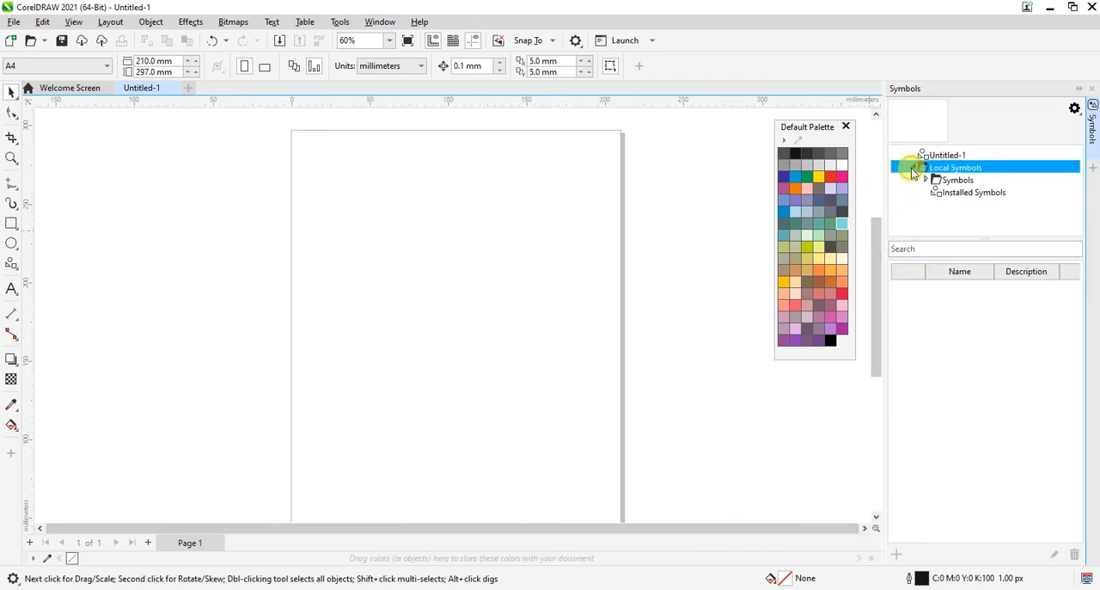
{"action": "left_click", "coordinate": [928, 180]}
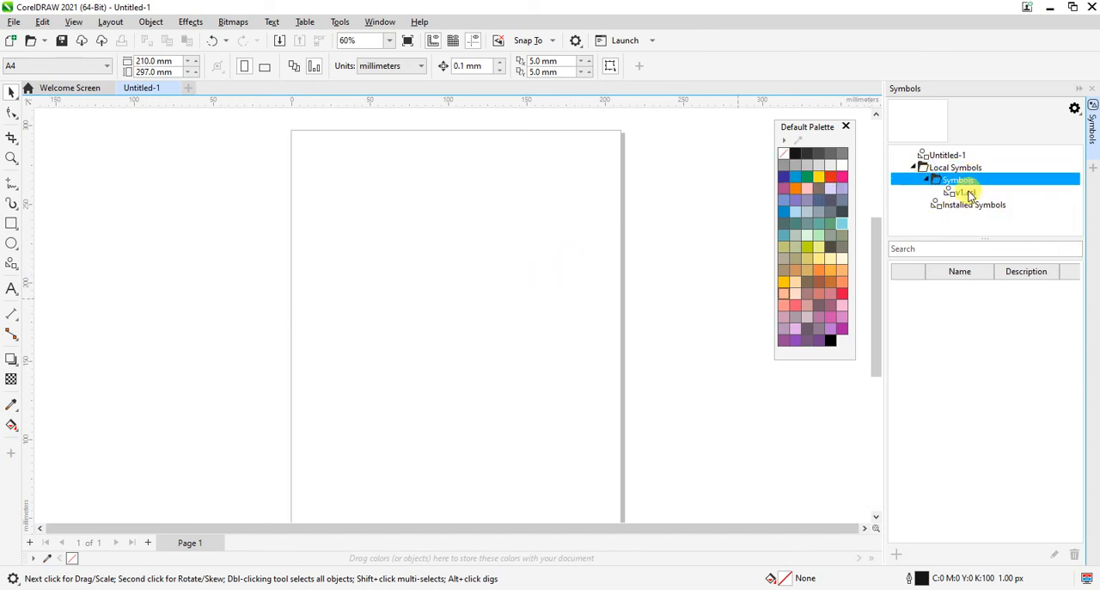
{"action": "left_click", "coordinate": [962, 192]}
Step: Place a D1 instance in the page's upper left area and a Symbol1 instance beside it from v1.csl
{"action": "left_click_drag", "start_coordinate": [914, 295], "coordinate": [366, 218]}
{"action": "left_click", "coordinate": [943, 322]}
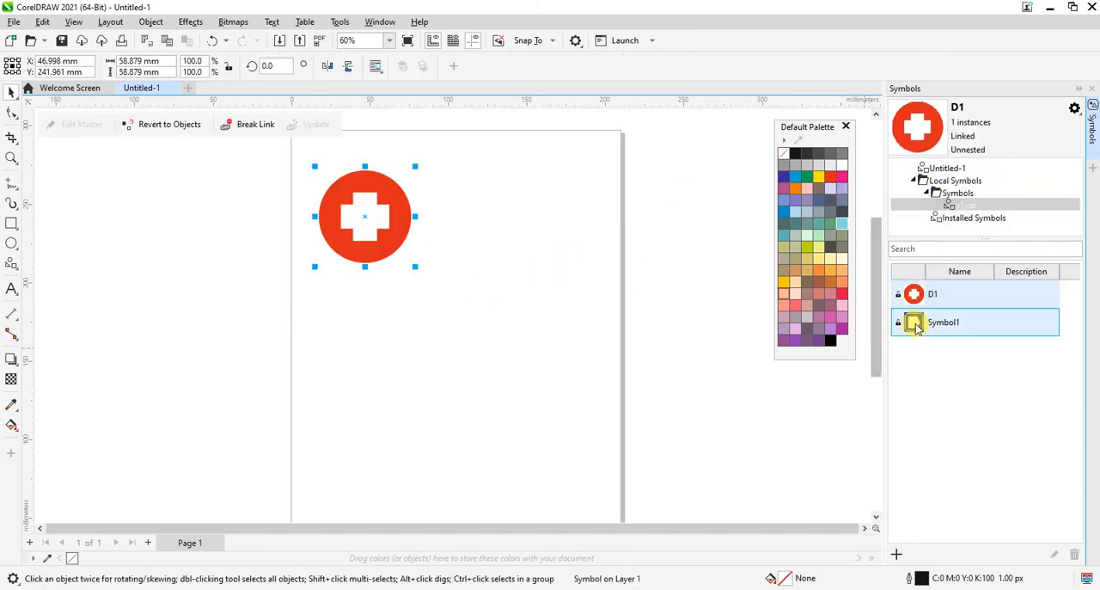
{"action": "left_click_drag", "start_coordinate": [913, 323], "coordinate": [511, 244]}
{"action": "left_click", "coordinate": [473, 402]}
{"action": "left_click", "coordinate": [479, 432]}
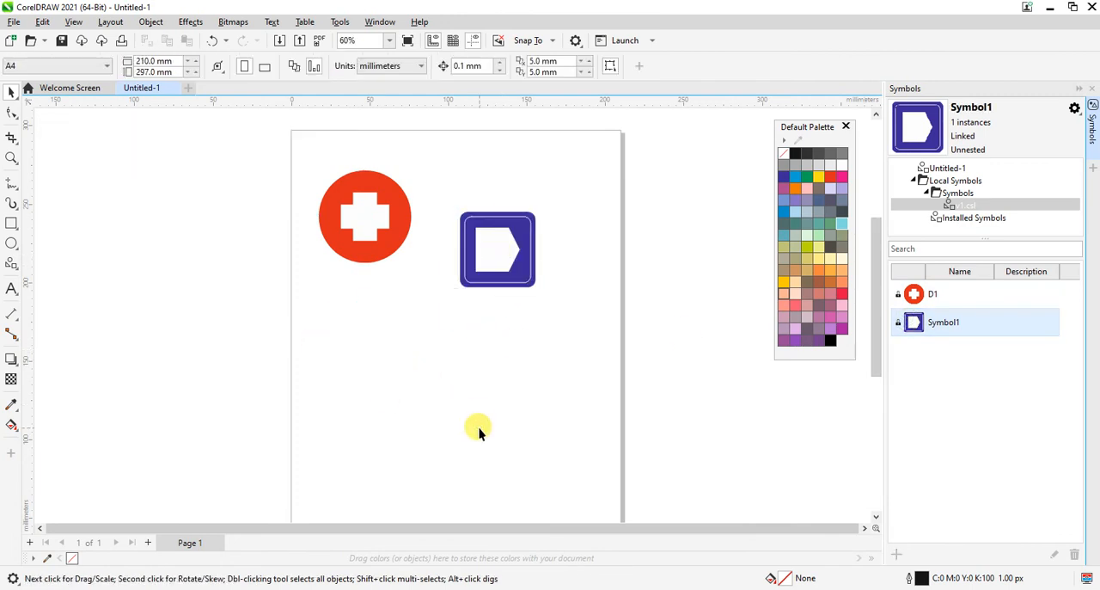